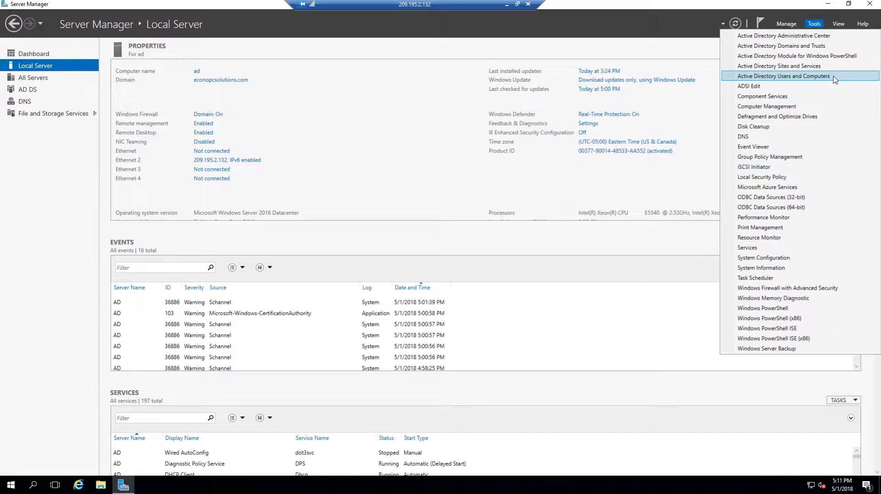
Open Active Directory Users and Computers and delete the two DirectAccess security groups from the Users container.
click(833, 77)
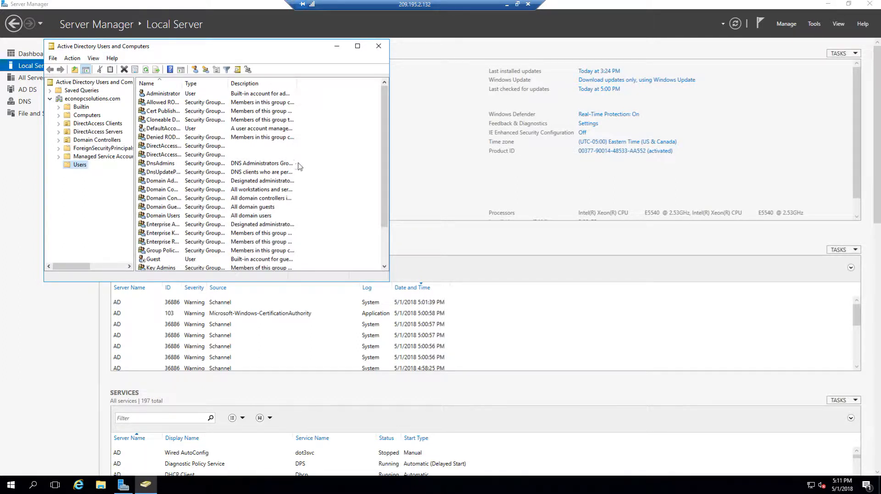
click(161, 146)
ctrl+click(163, 155)
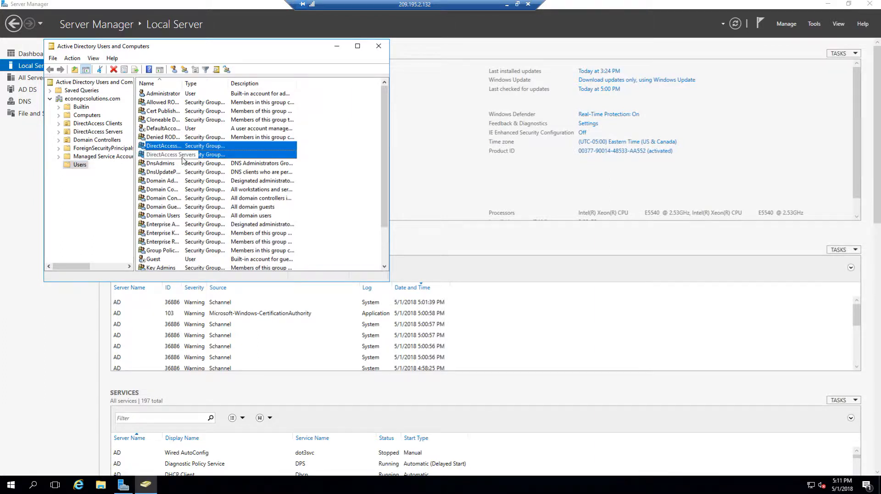
key(Delete)
click(451, 276)
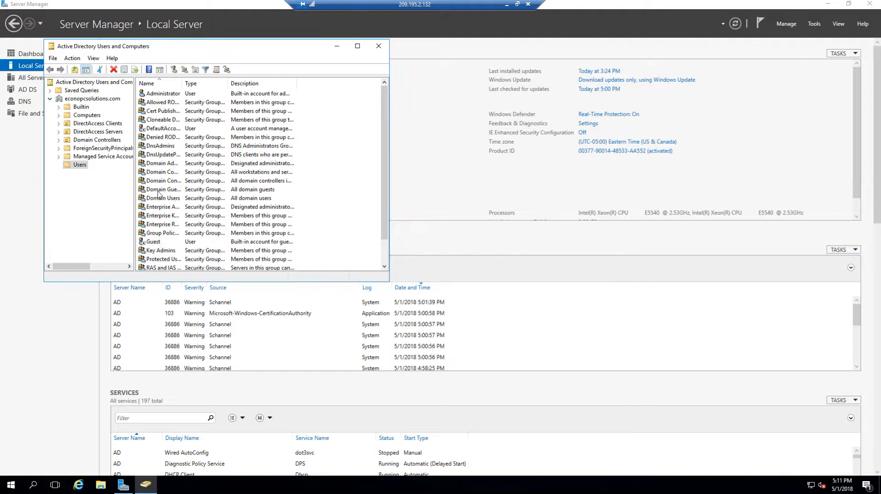
Delete the DirectAccess Clients and DirectAccess Servers organizational units from the econopcsolutions.com domain.
click(101, 127)
click(101, 131)
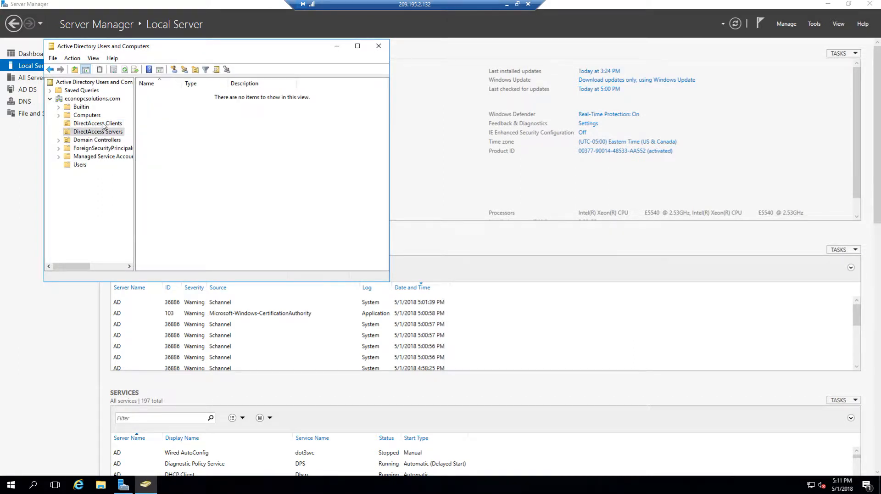
right_click(103, 122)
click(125, 208)
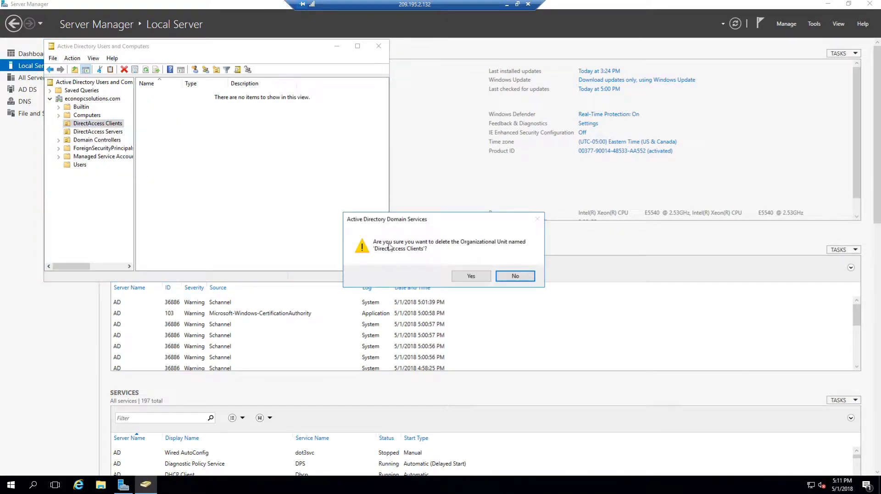
click(466, 276)
right_click(105, 124)
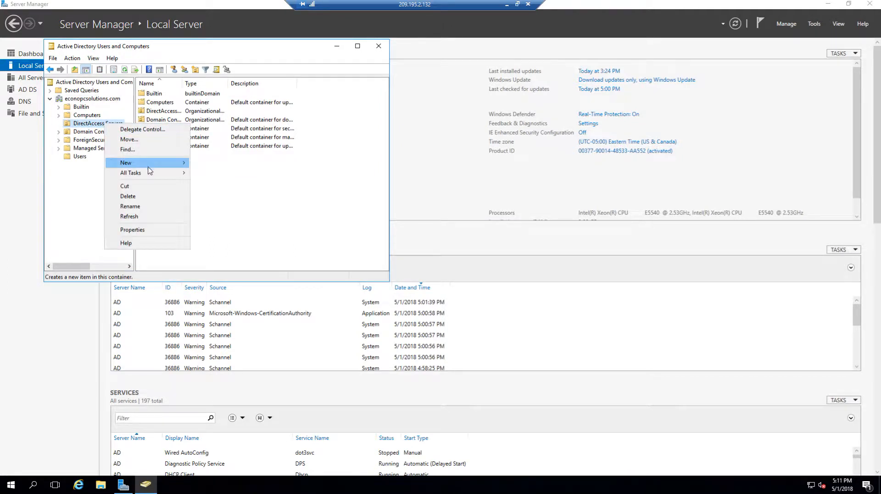
click(138, 199)
click(475, 276)
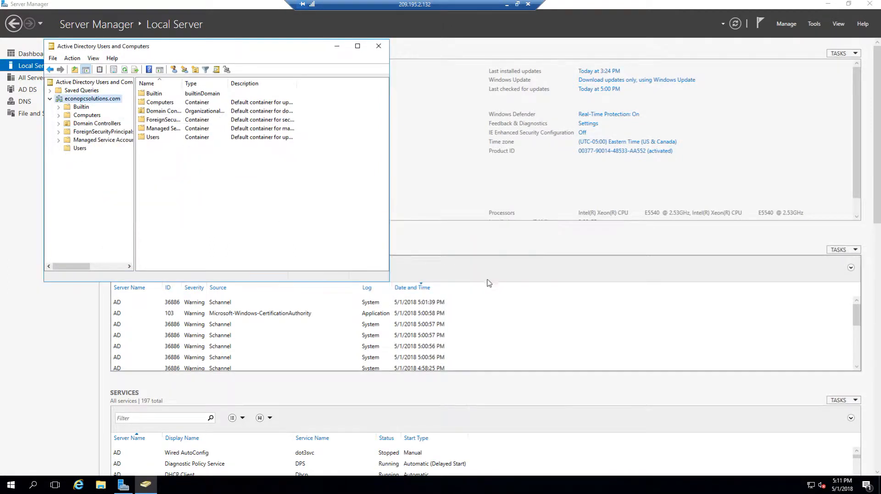
Create an organizational unit named DirectAccess Clients under econopcsolutions.com, without protection from accidental deletion.
right_click(99, 102)
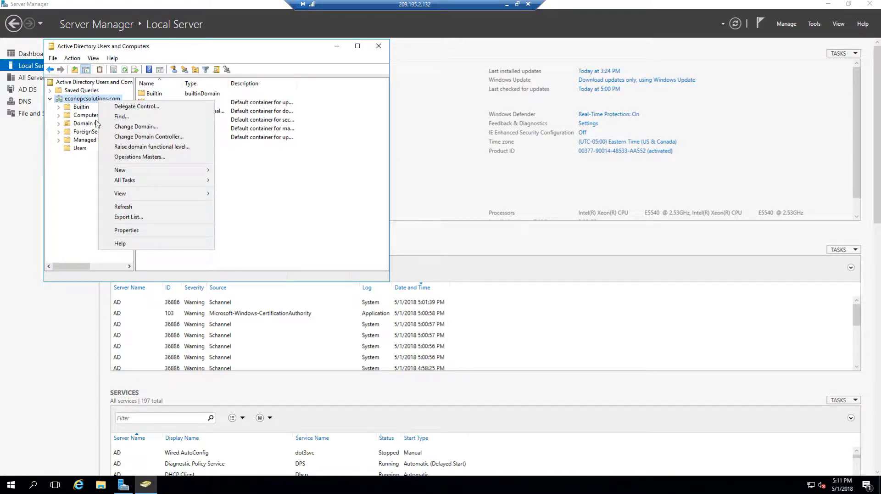
mouse_move(109, 171)
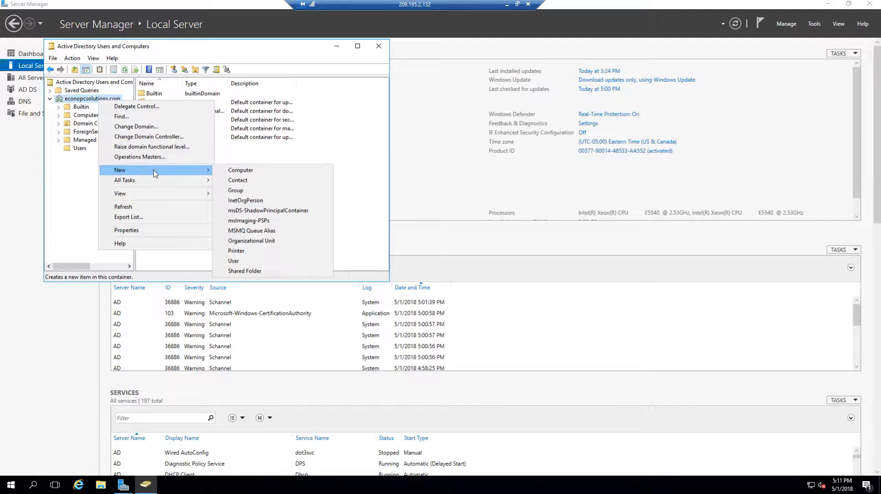
click(245, 241)
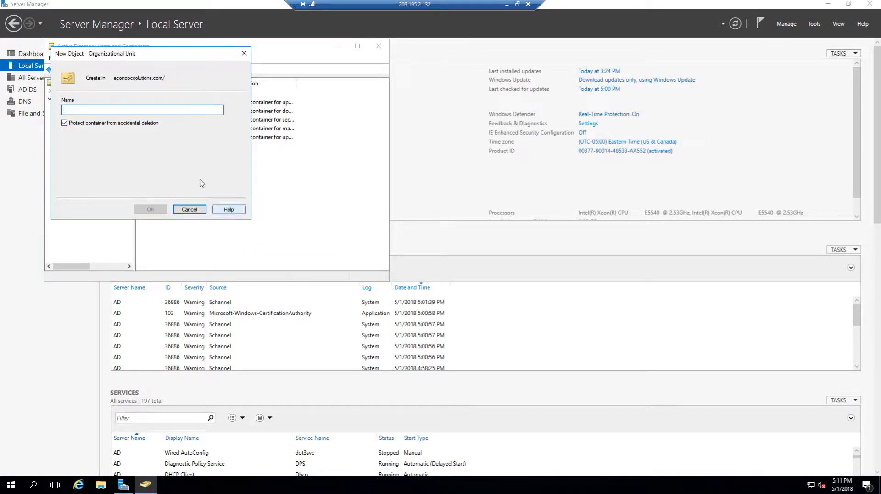
click(142, 123)
text(DirectAccess Clients)
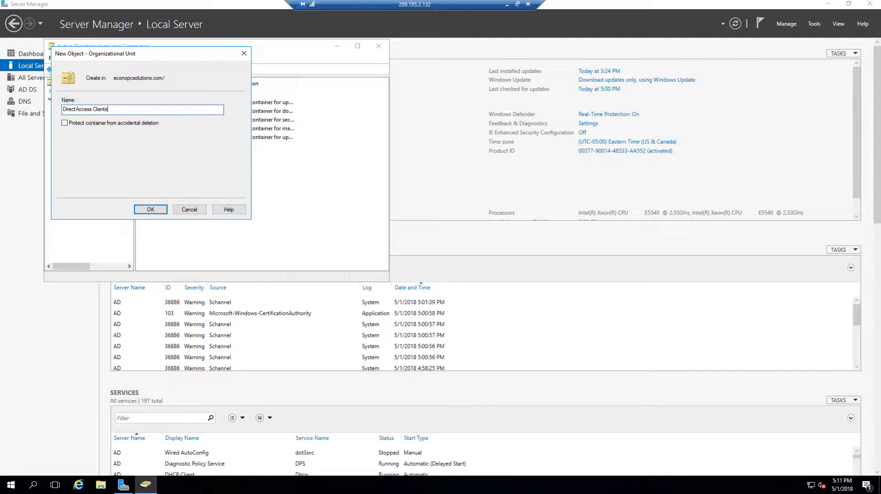
click(153, 208)
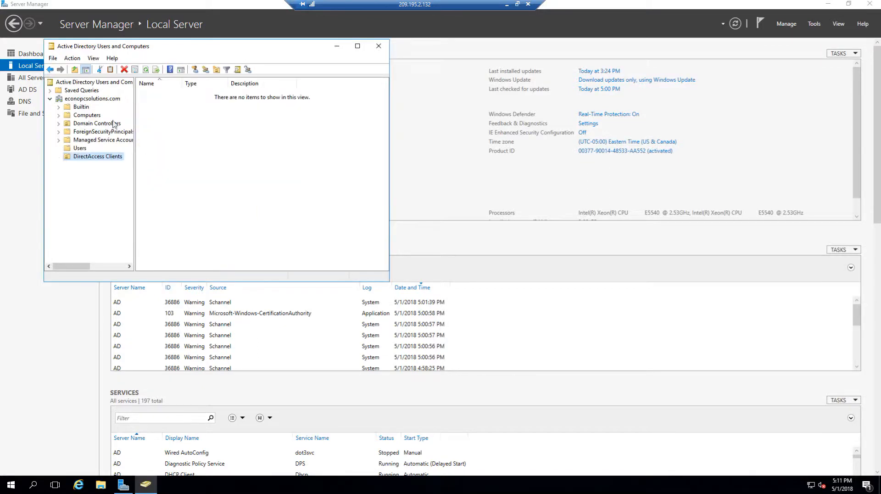
Create an organizational unit named DirectAccess Servers under econopcsolutions.com, without protection from accidental deletion.
right_click(94, 99)
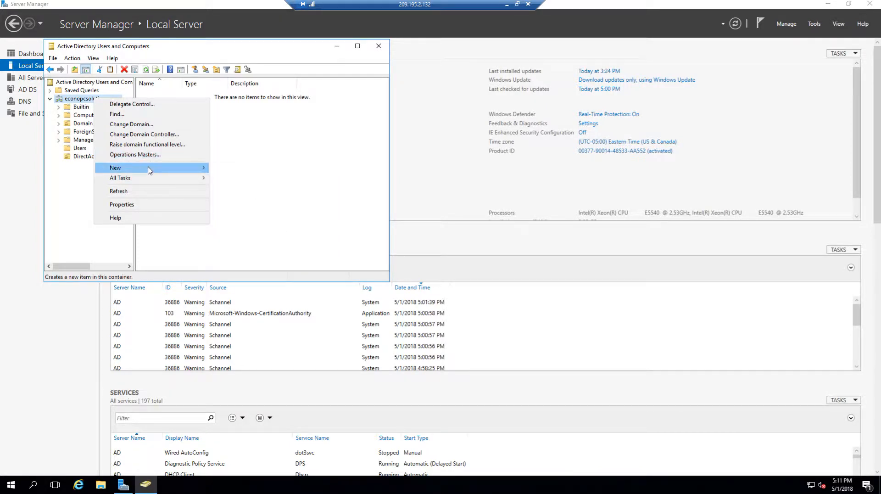
mouse_move(148, 170)
click(277, 238)
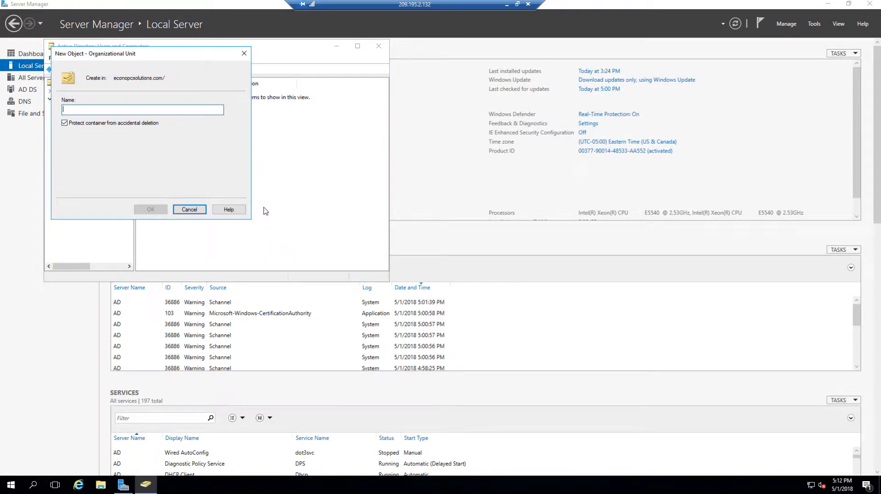
click(128, 122)
click(124, 109)
text(Ser)
key(BackSpace)
text(D)
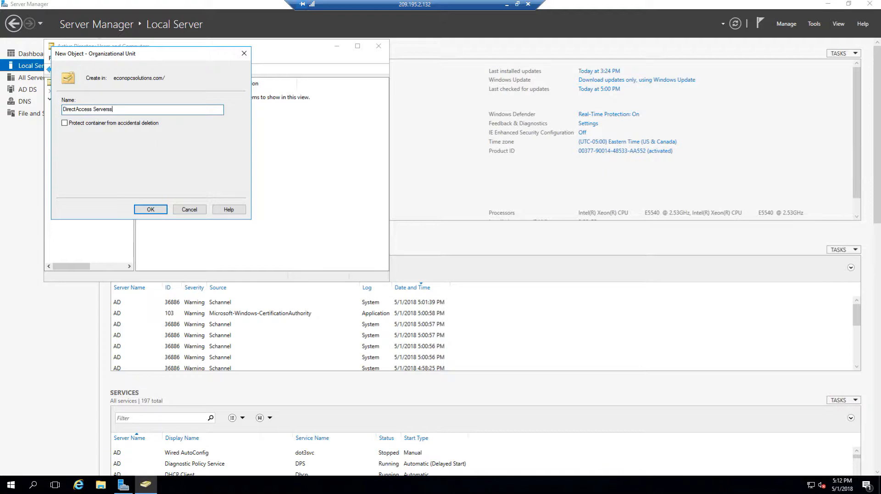
click(151, 210)
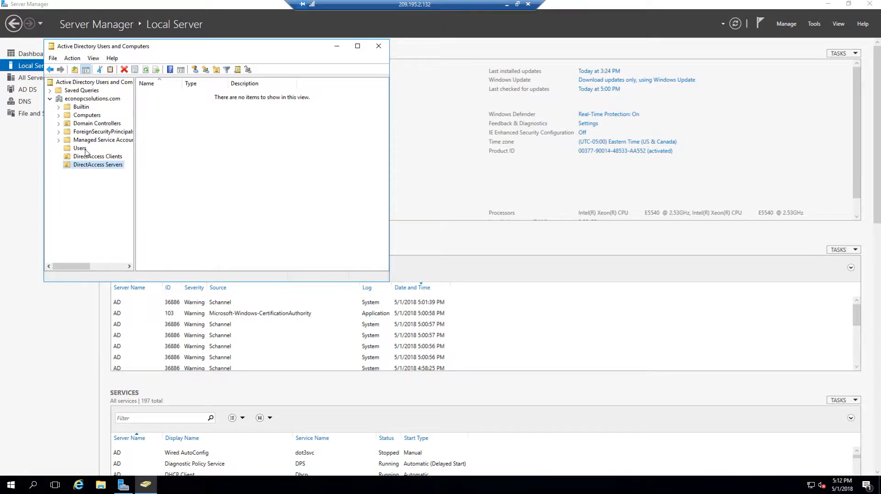
Create a global security group named DirectAccess Clients in the Users container.
click(84, 149)
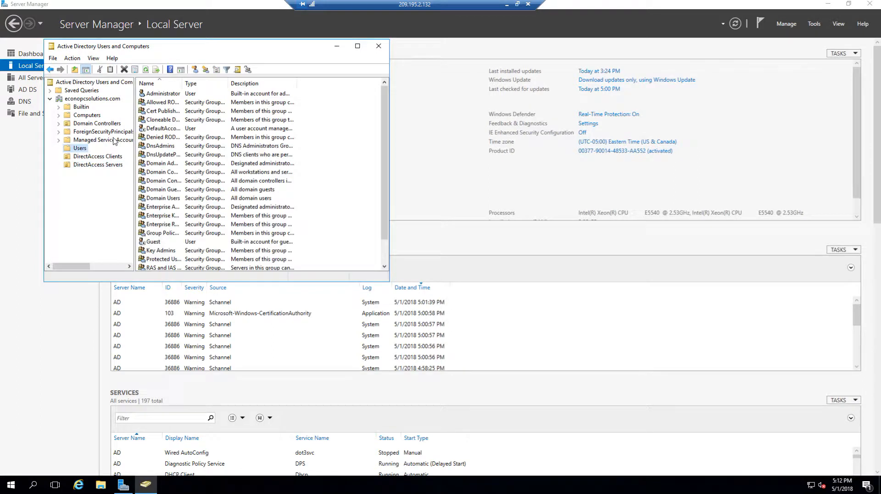
right_click(357, 137)
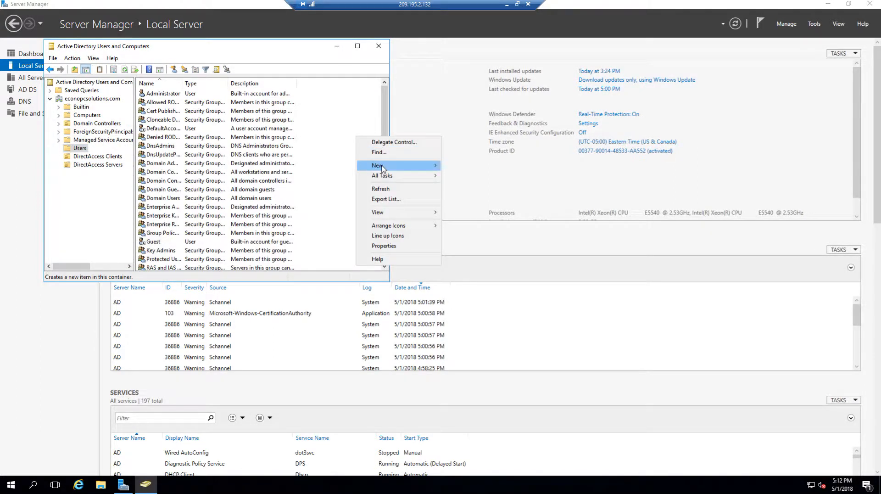
mouse_move(382, 167)
click(478, 186)
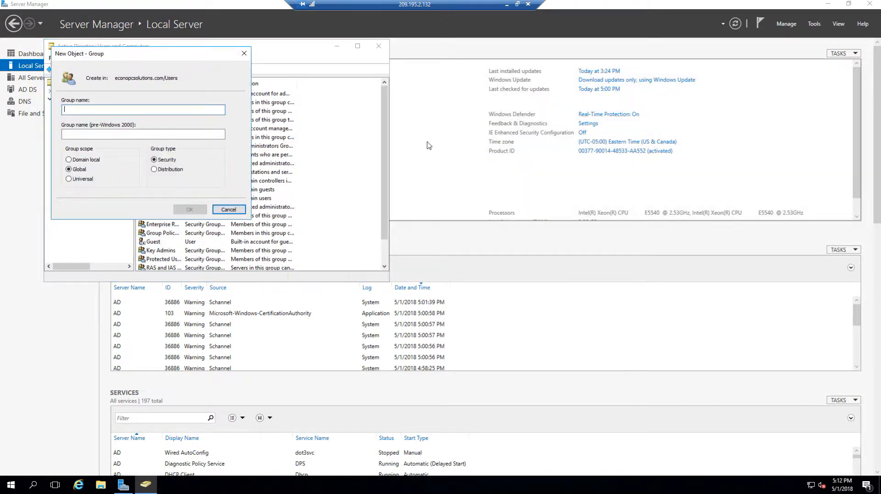
text(DirectAccess C)
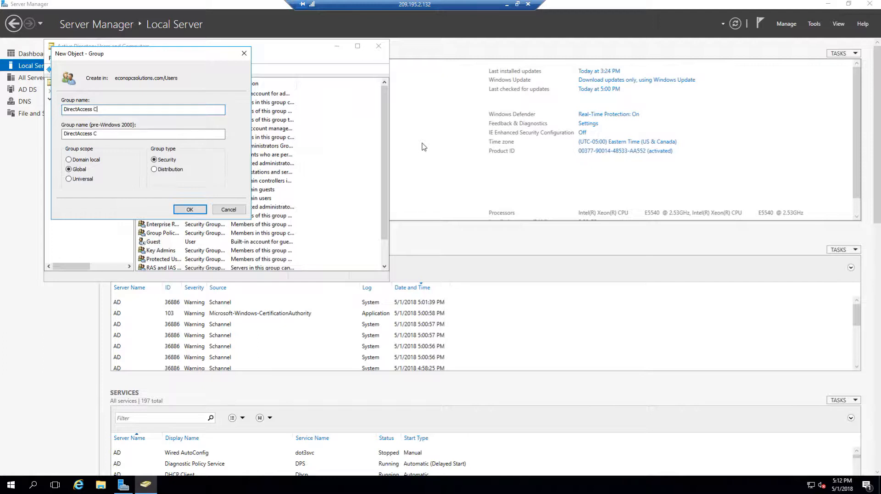
text(lients)
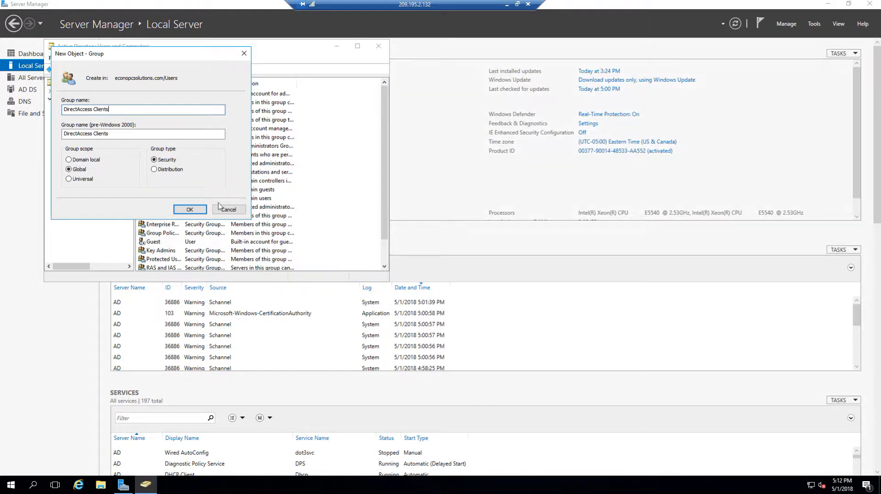
click(190, 210)
Create a global security group named DirectAccess Servers in the Users container and close Active Directory Users and Computers.
right_click(321, 170)
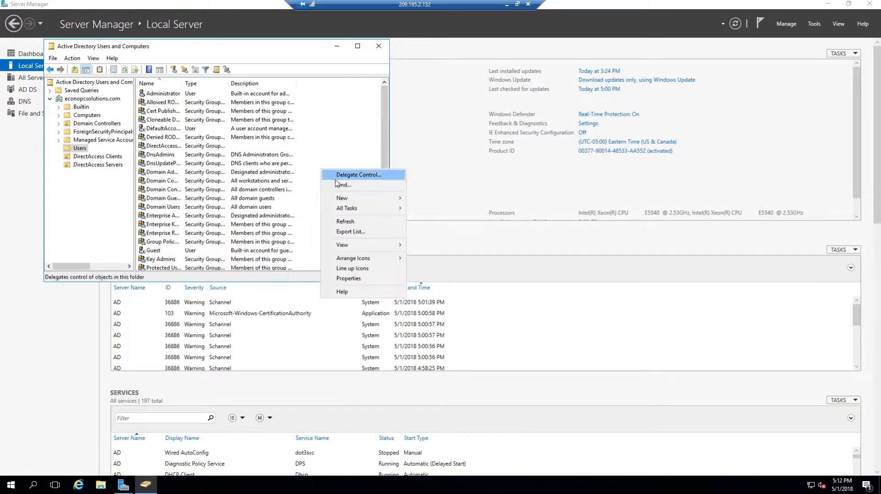
mouse_move(367, 198)
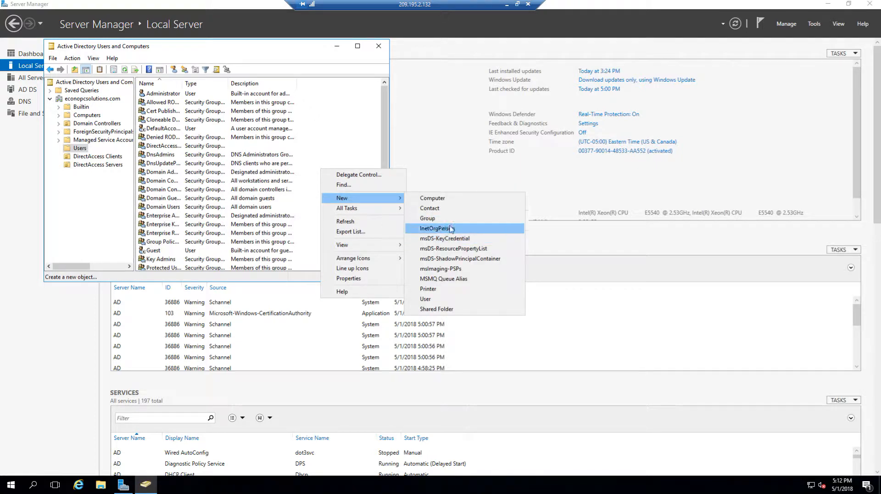
click(445, 220)
text(DirectAccess Servers)
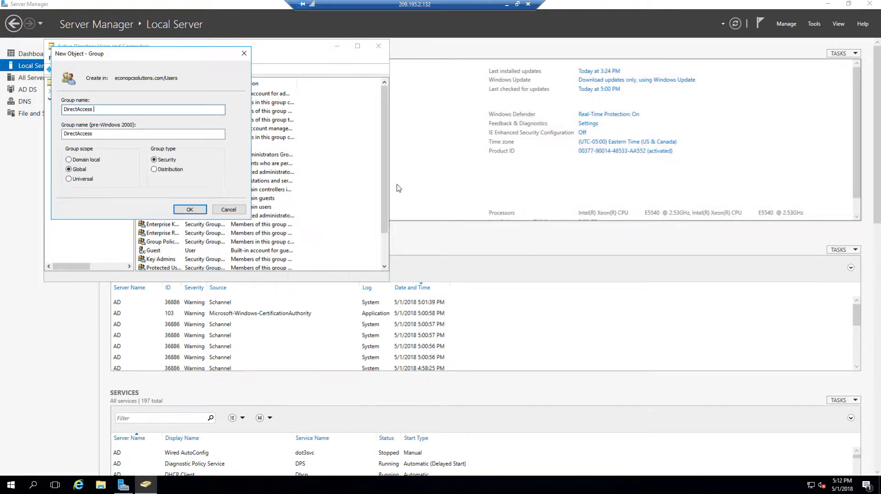
click(176, 210)
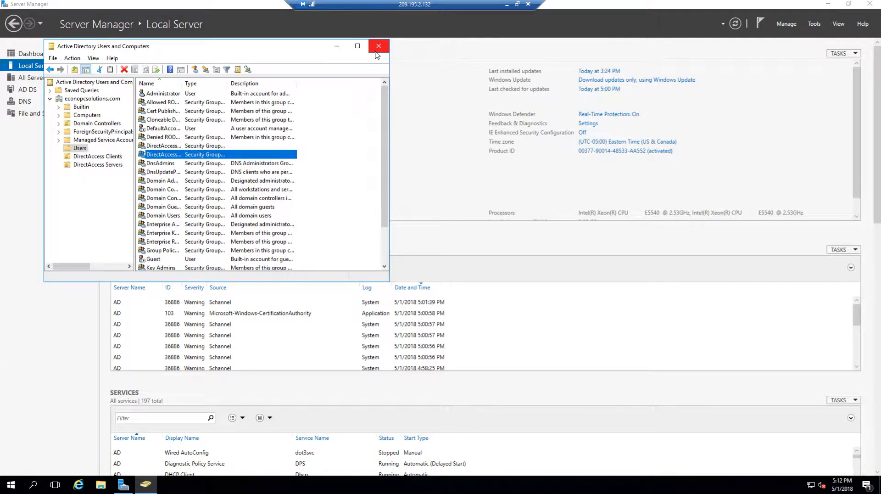
click(376, 53)
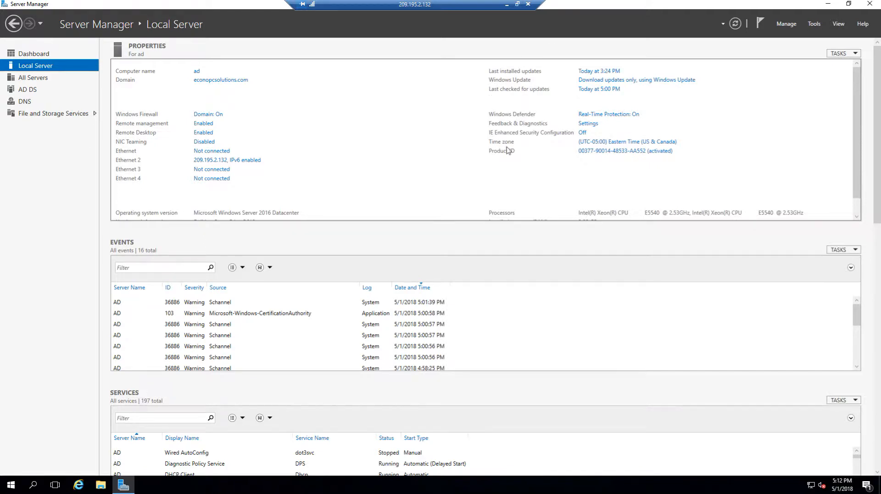
Start the Add Roles and Features Wizard for a role-based or feature-based installation on ad.econopcsolutions.com.
click(785, 25)
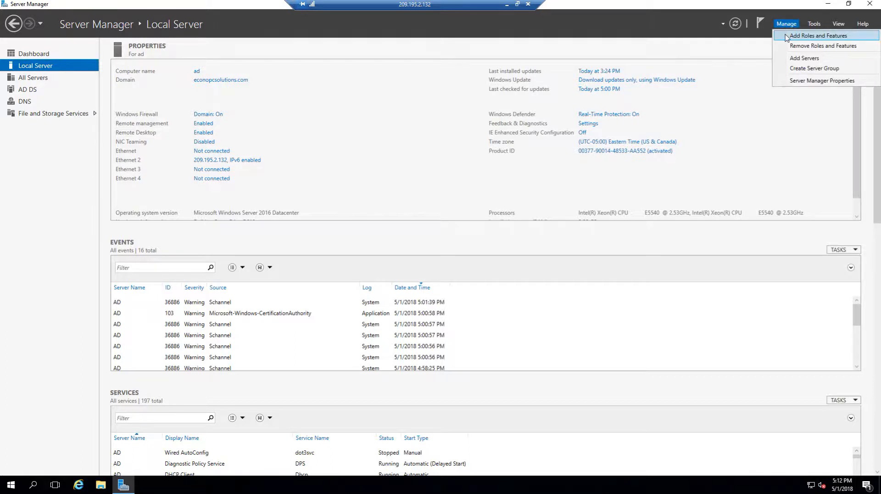
click(787, 36)
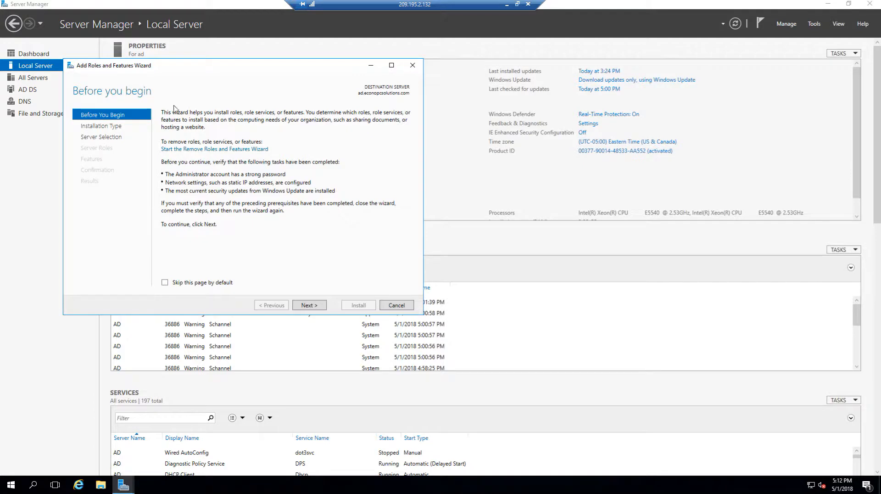
click(315, 307)
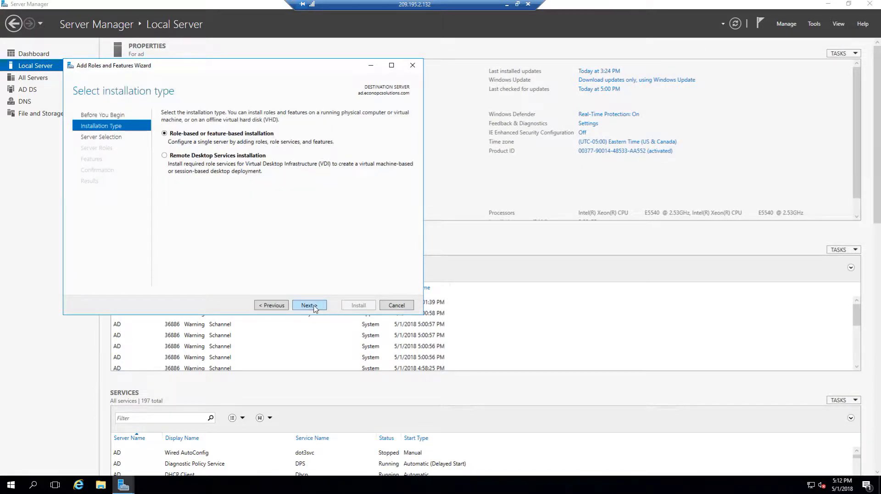
click(314, 307)
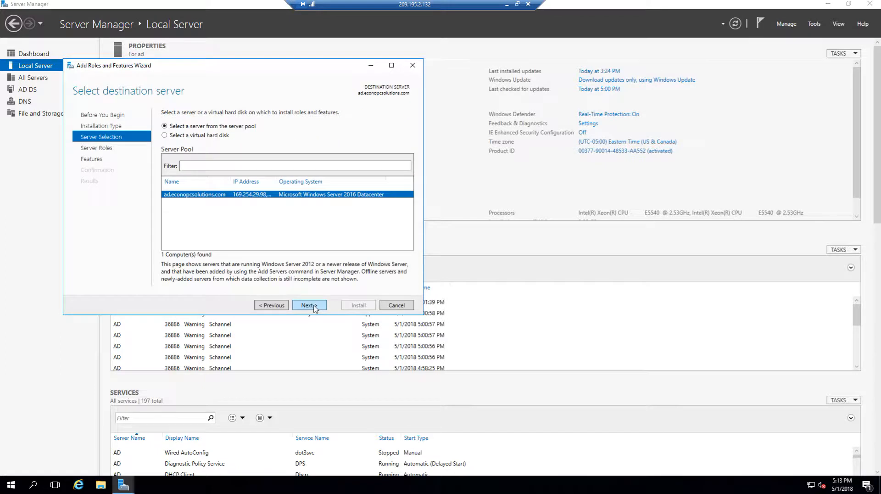
click(315, 306)
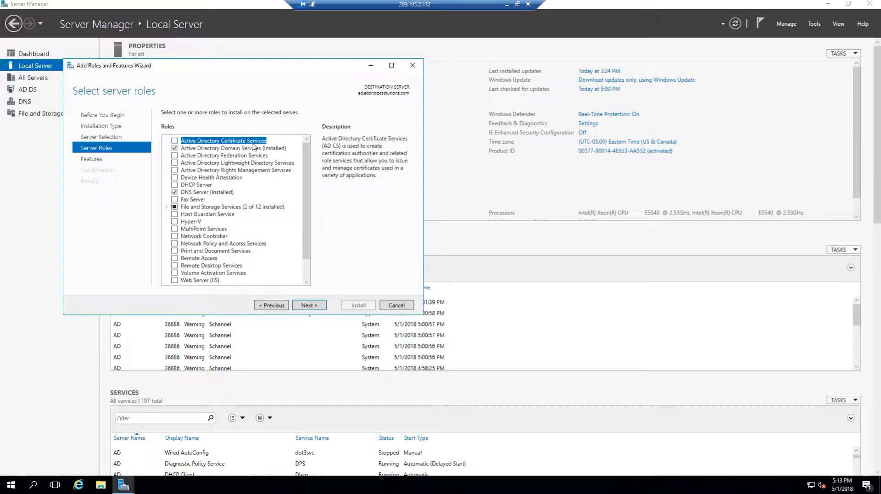
Select the Active Directory Certificate Services role with its management tools and accept the default features.
click(175, 141)
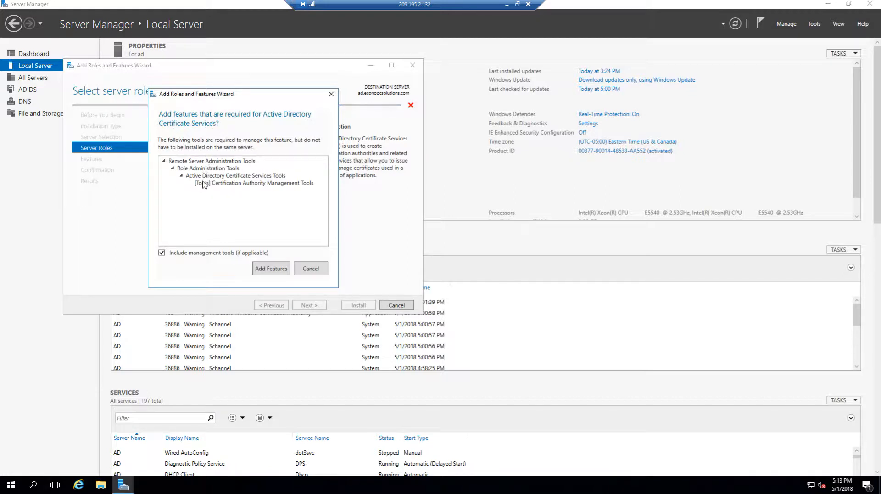
click(265, 271)
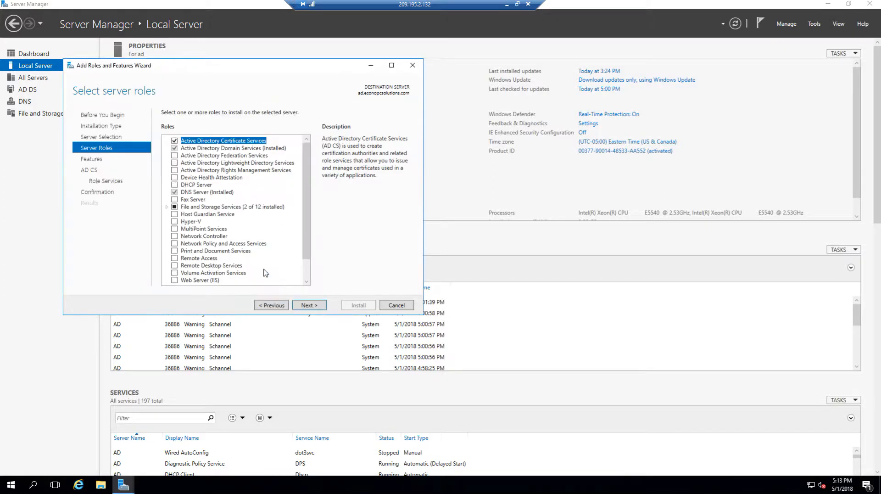
click(309, 305)
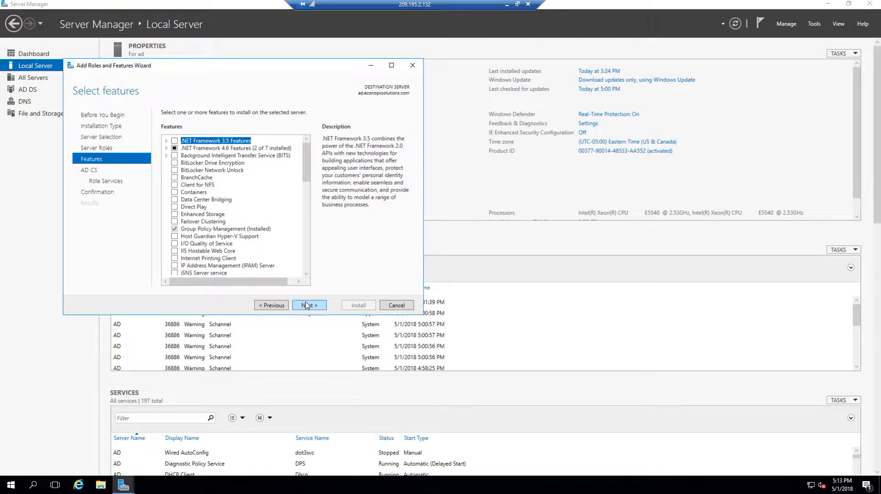
click(308, 306)
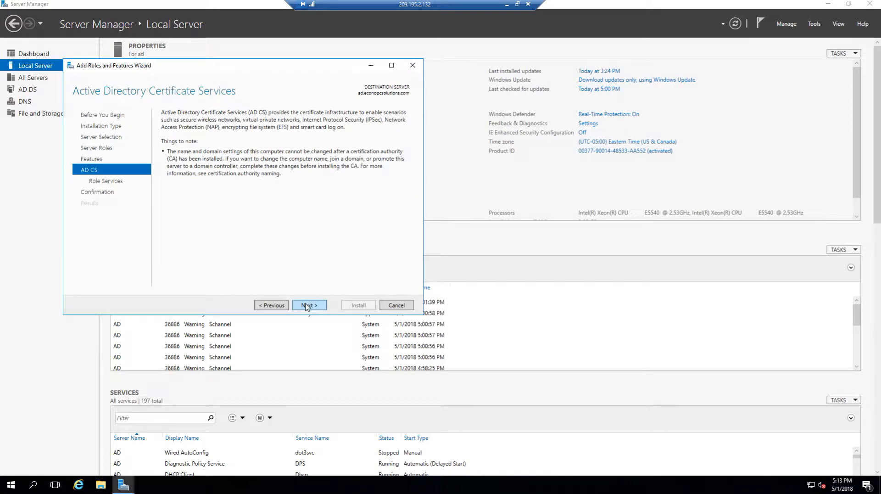
Keep only the Certification Authority role service selected and start the Active Directory Certificate Services installation.
click(307, 306)
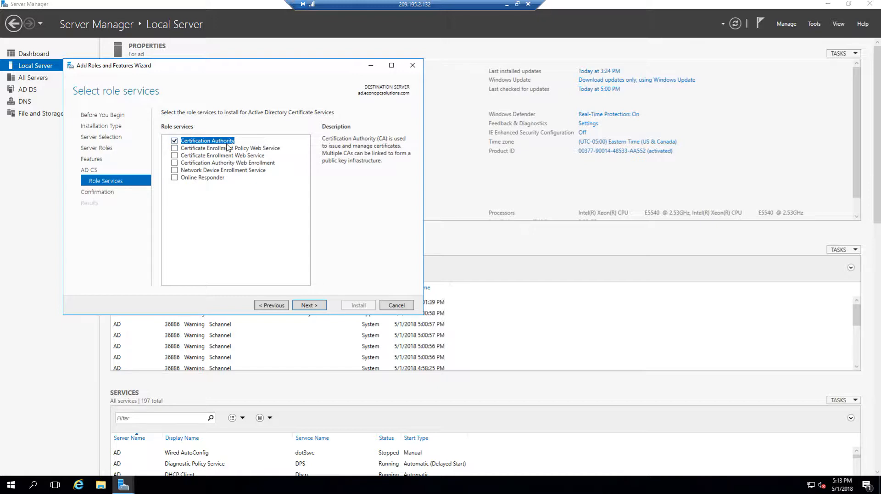
click(304, 306)
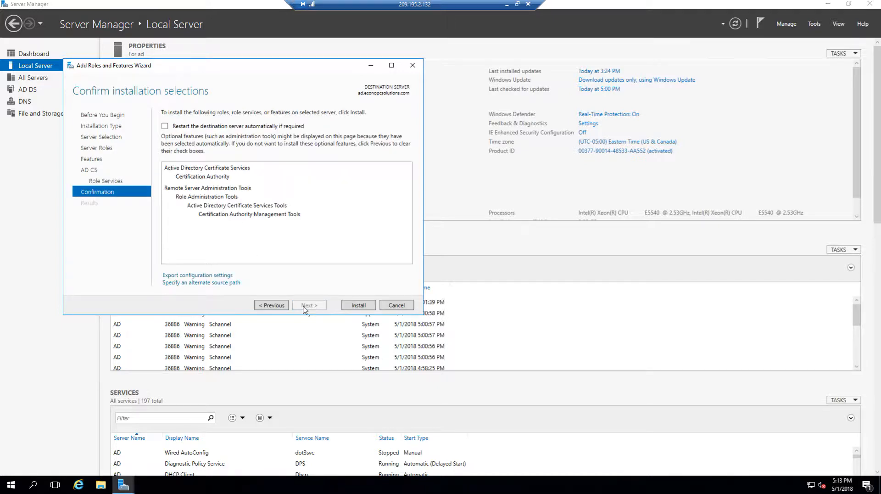
click(358, 306)
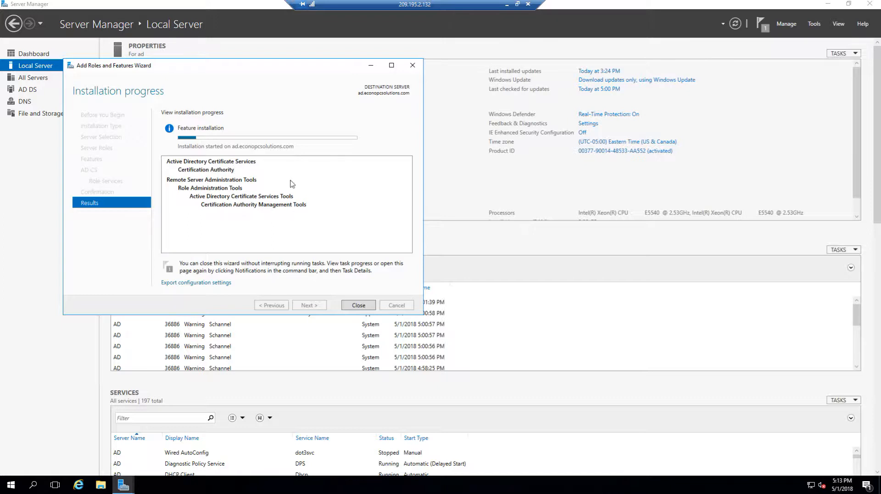
Switch to the remote desktop session of the NLS server at 209.195.2.133.
click(507, 5)
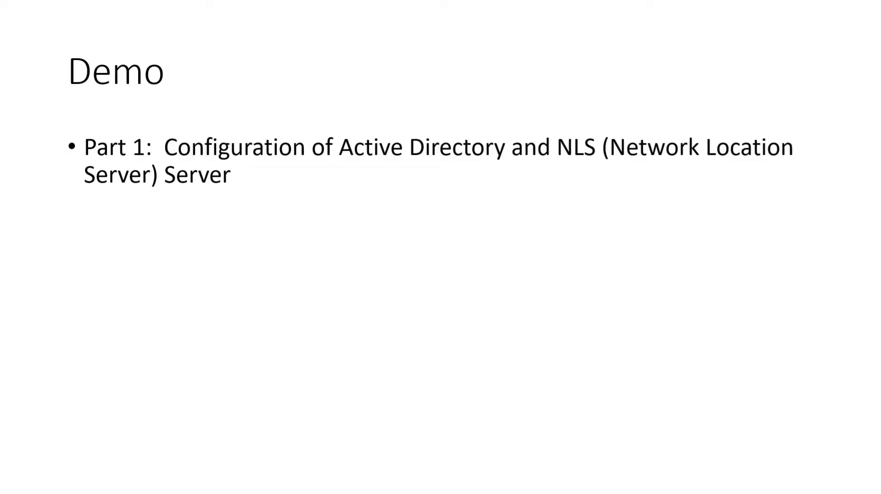
key(alt+Tab)
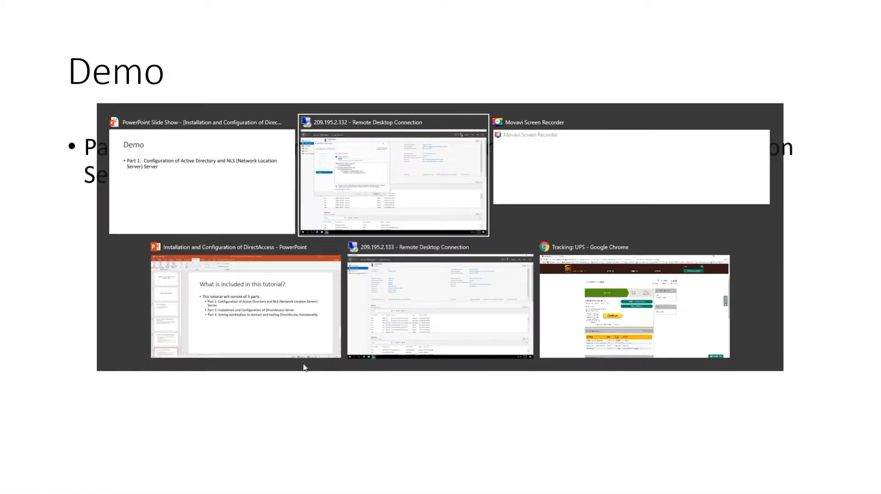
key(Tab)
key(Tab)
key(Tab)
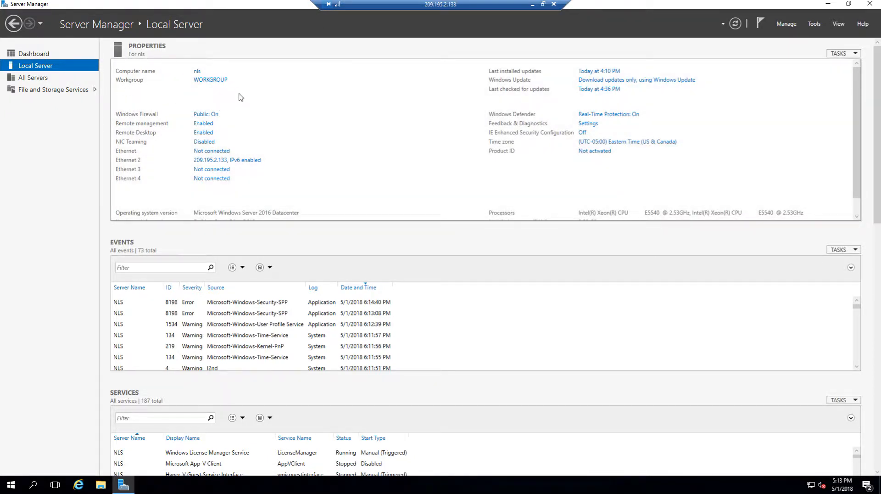
Change the nls server's membership from workgroup to the domain econopcsolutions.com.
click(209, 80)
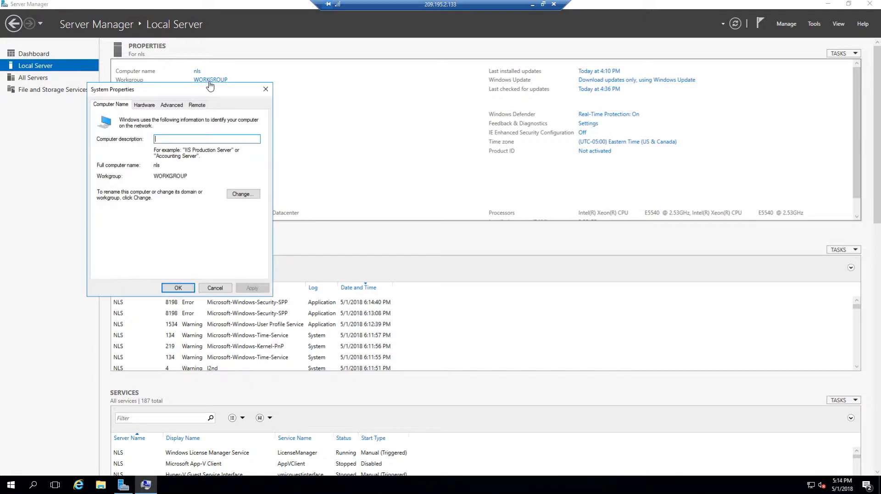
click(243, 193)
click(118, 214)
click(119, 221)
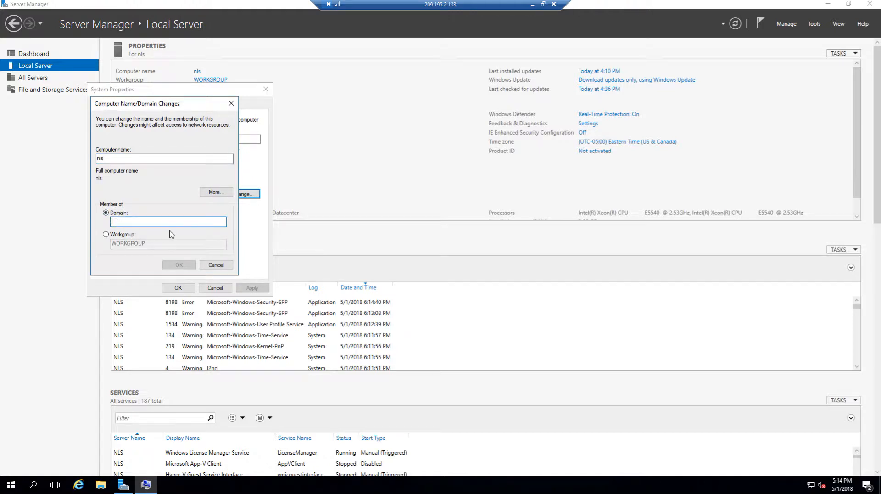
text(econopcsolutions.com)
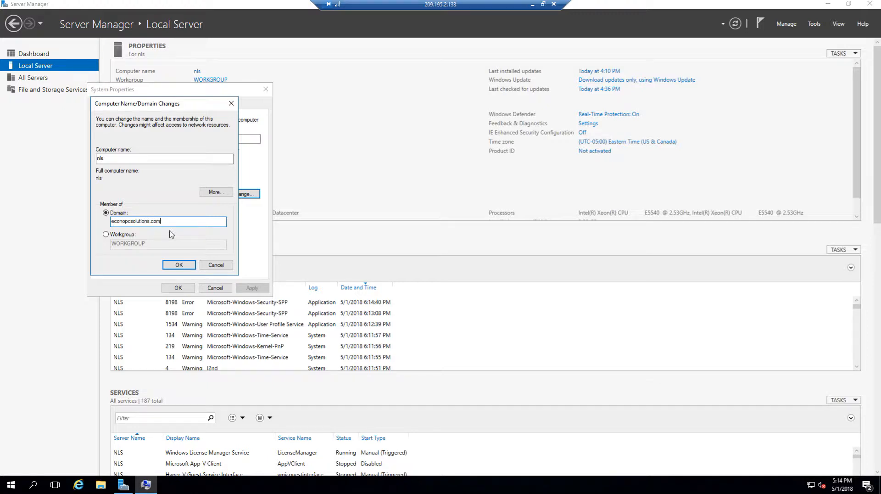
Submit the domain change and authorize it with the Administrator account and its password.
key(Return)
text(Administra)
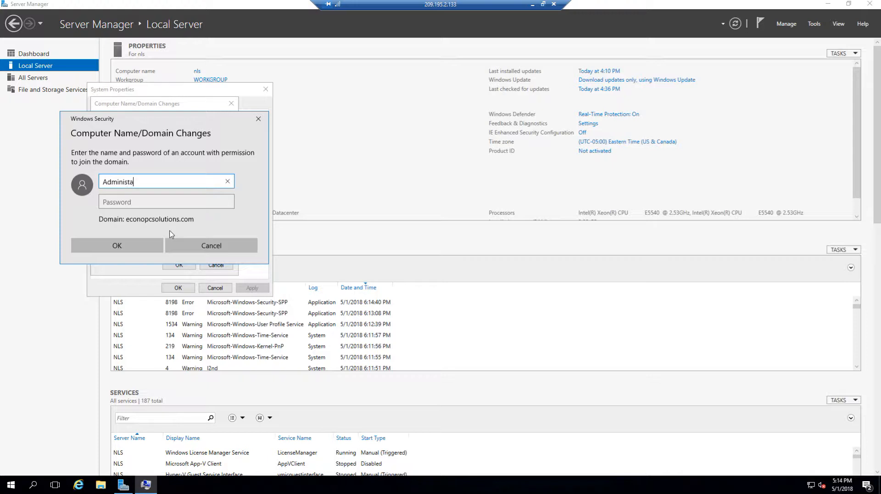
text(tor)
key(Tab)
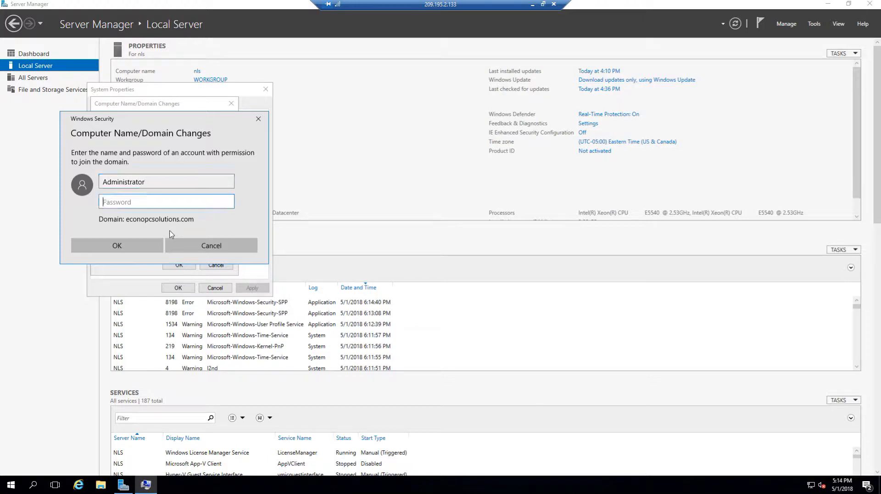
text(••)
key(Return)
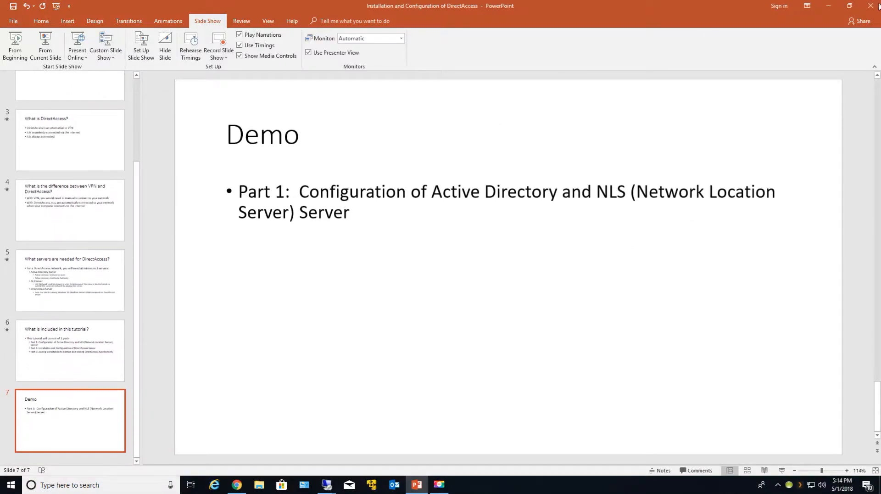
Return to the 209.195.2.132 remote session and close the Add Roles and Features Wizard.
click(400, 253)
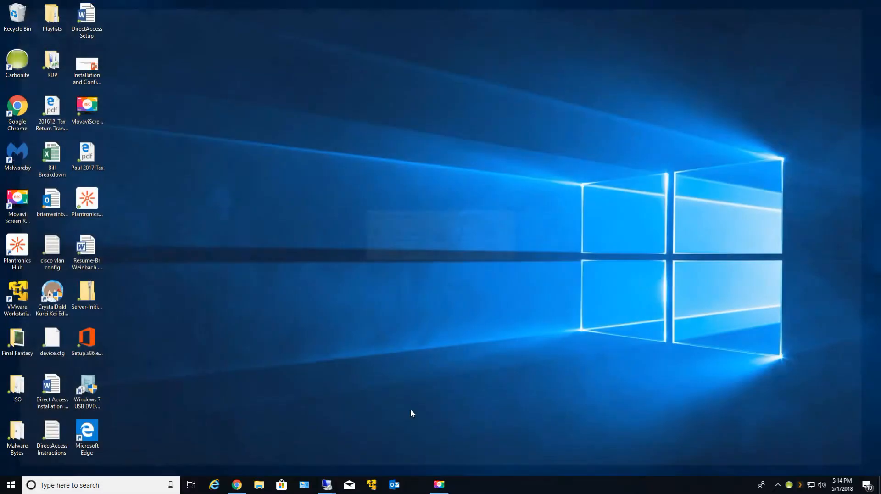
mouse_move(337, 489)
click(281, 440)
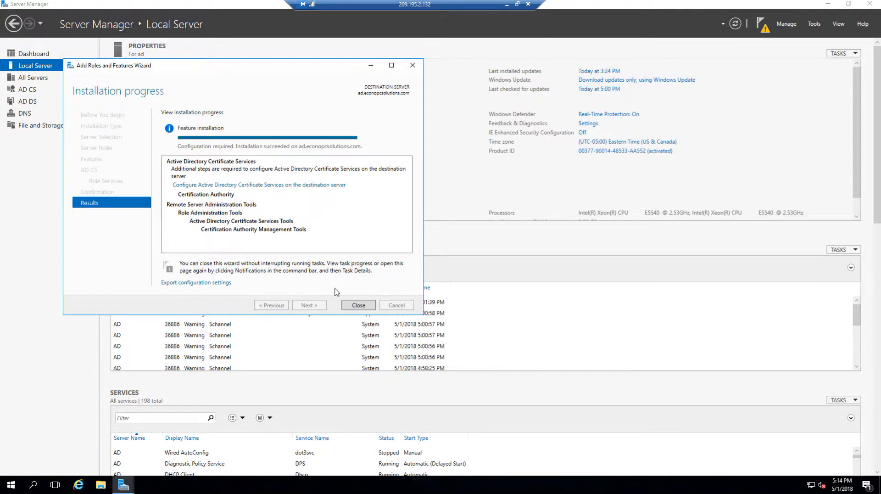
click(354, 307)
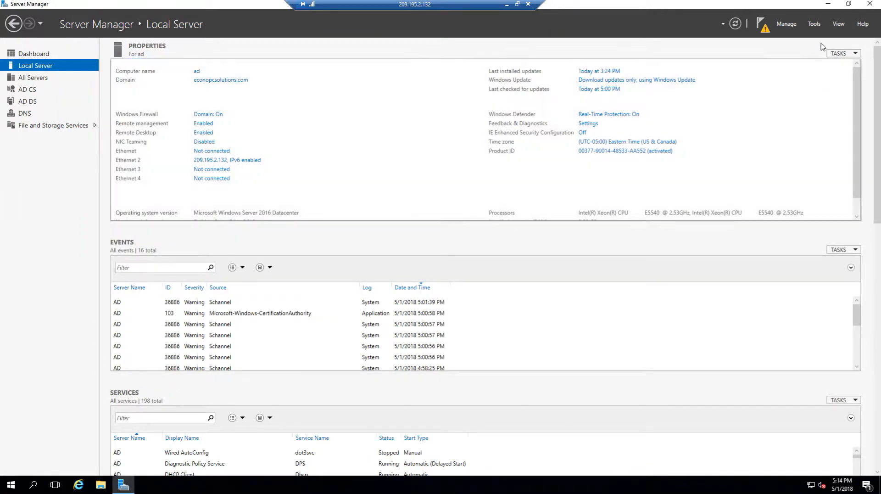
Move the NLS computer from the Computers container to the DirectAccess Servers organizational unit in Active Directory Users and Computers.
click(815, 25)
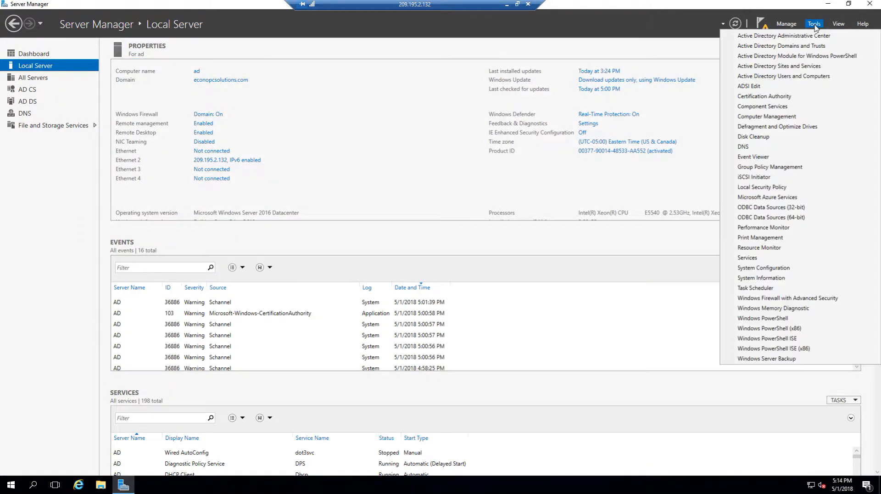
click(810, 76)
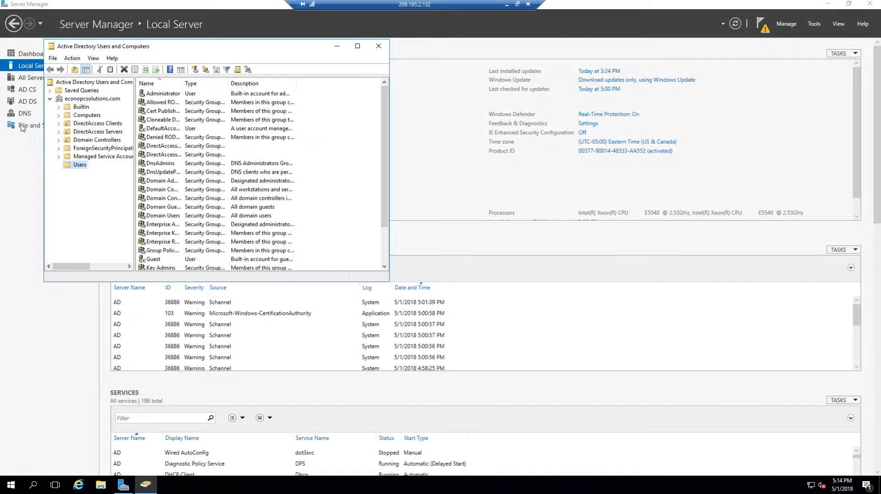
click(85, 116)
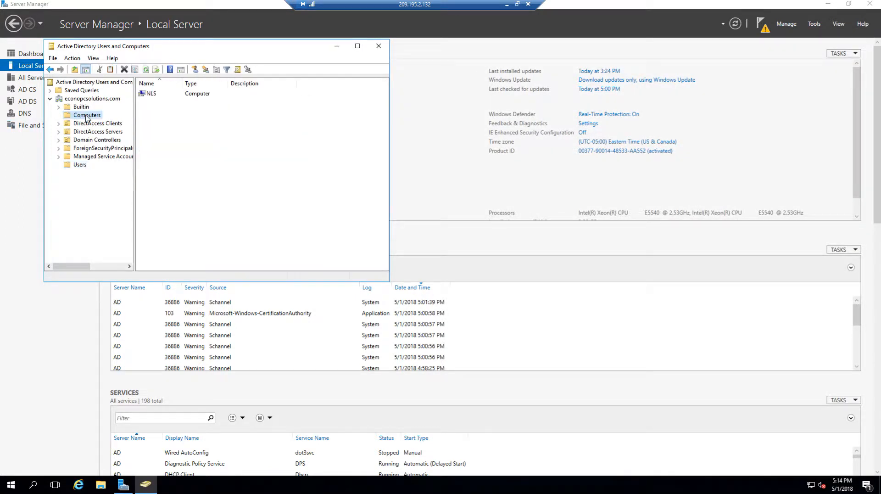
click(154, 95)
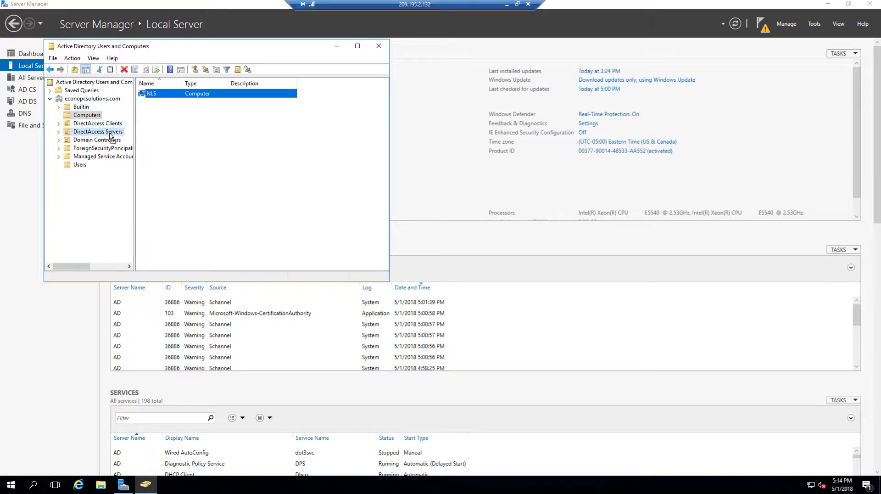
drag(111, 136, 110, 137)
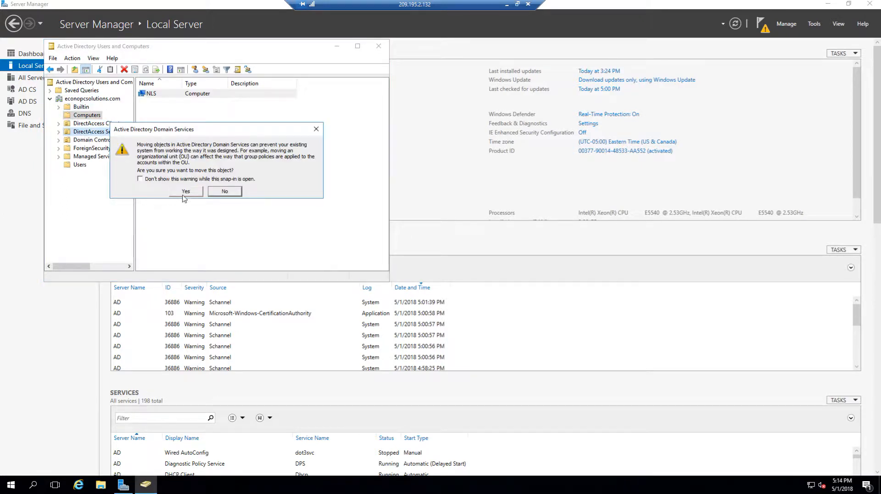
click(183, 196)
Start adding a member to the DirectAccess Servers group in Users and limit the object types to Computers.
click(80, 165)
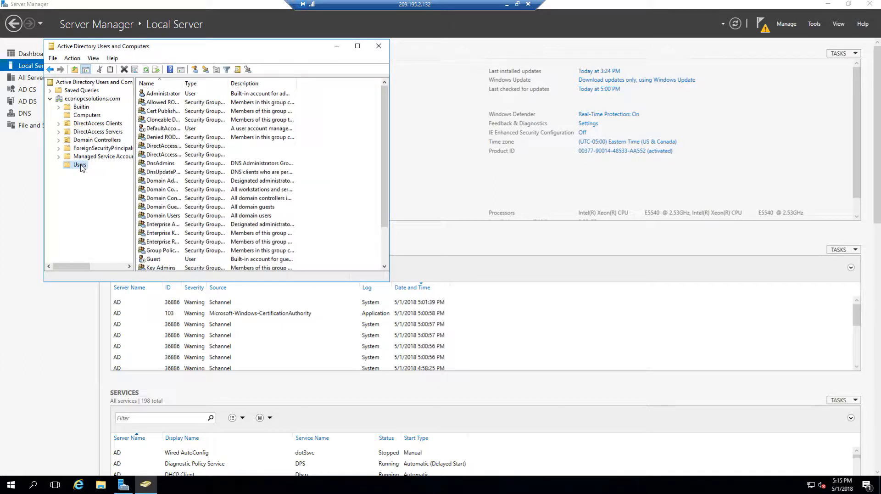
double_click(167, 156)
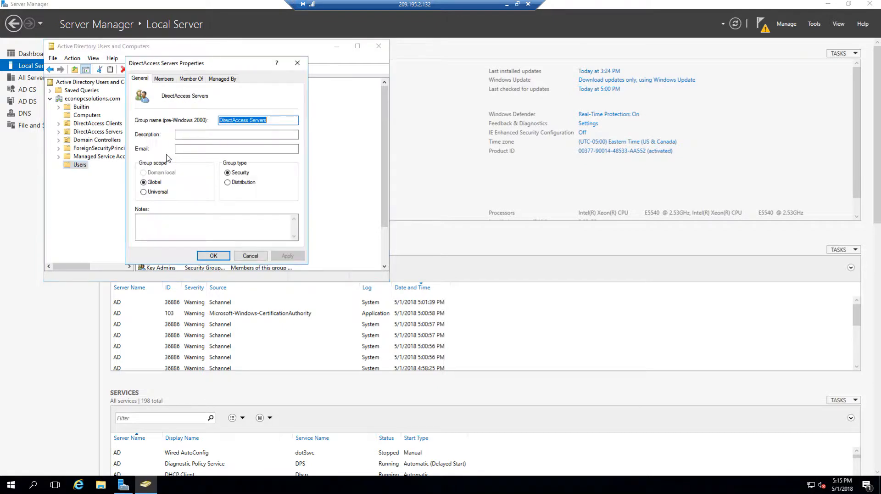
click(166, 79)
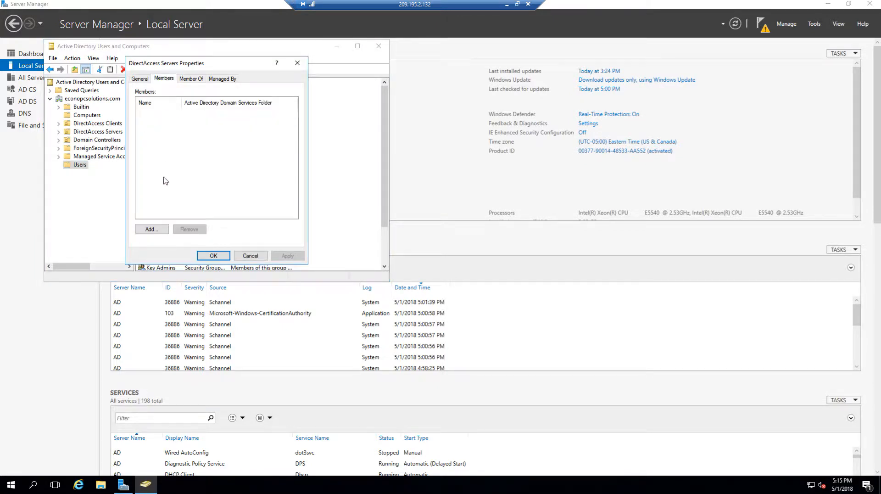
click(159, 228)
click(307, 103)
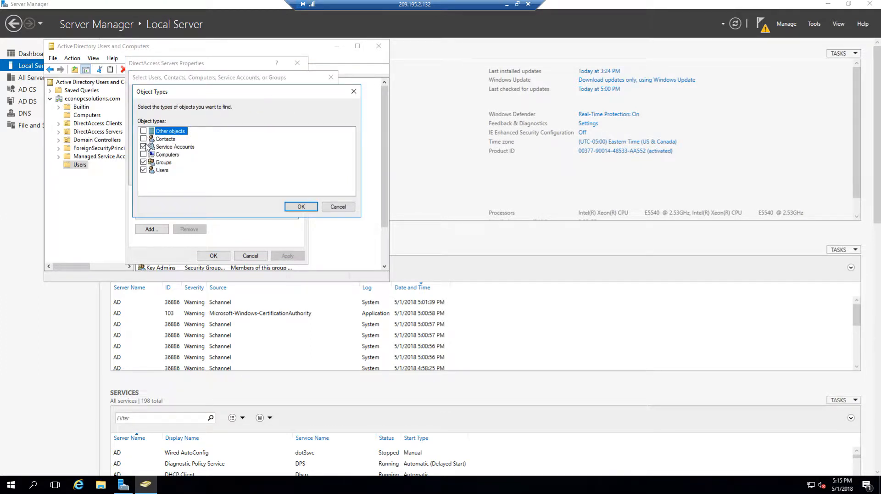
click(143, 147)
click(143, 154)
click(144, 162)
click(143, 170)
click(296, 206)
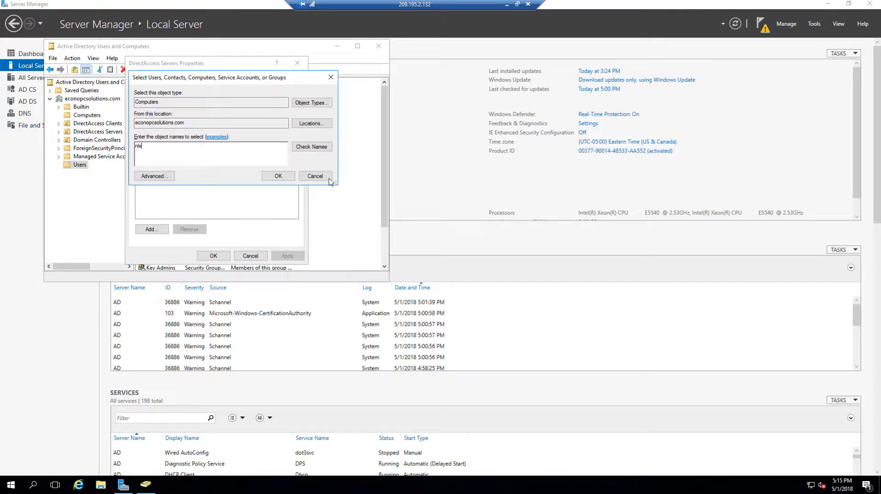
Add the computer nls as a member of the DirectAccess Servers group and apply the change.
click(312, 146)
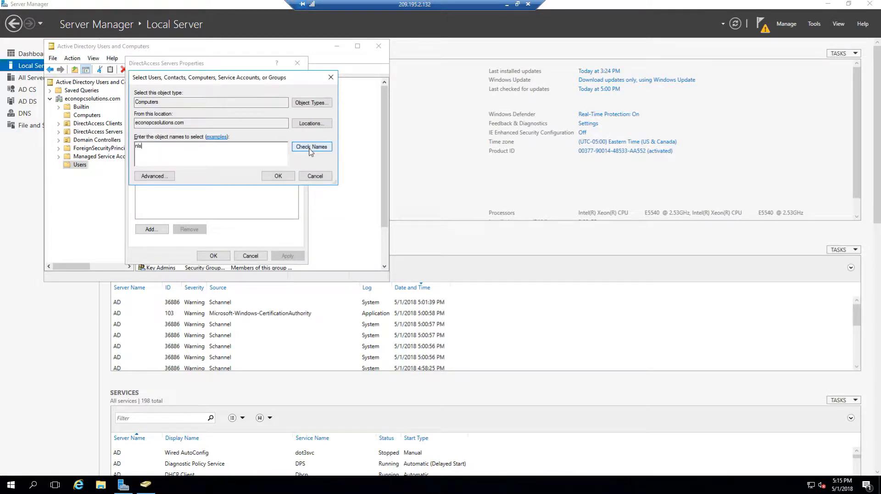
click(278, 176)
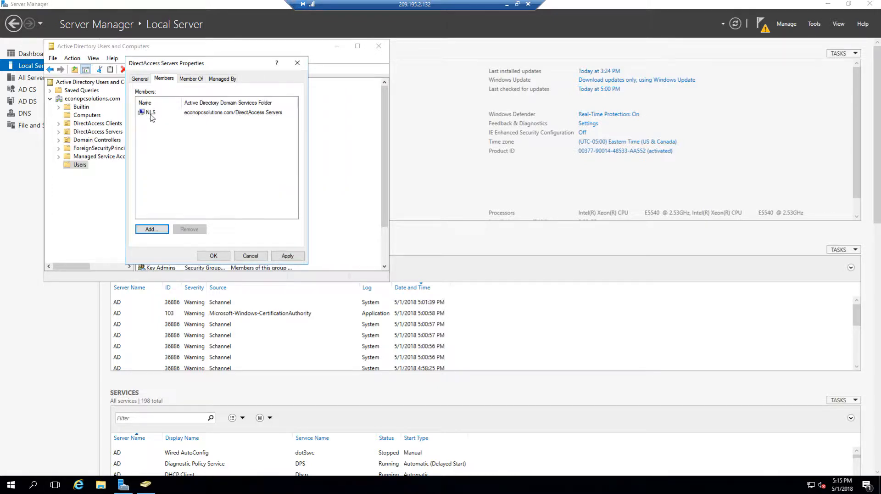
click(276, 259)
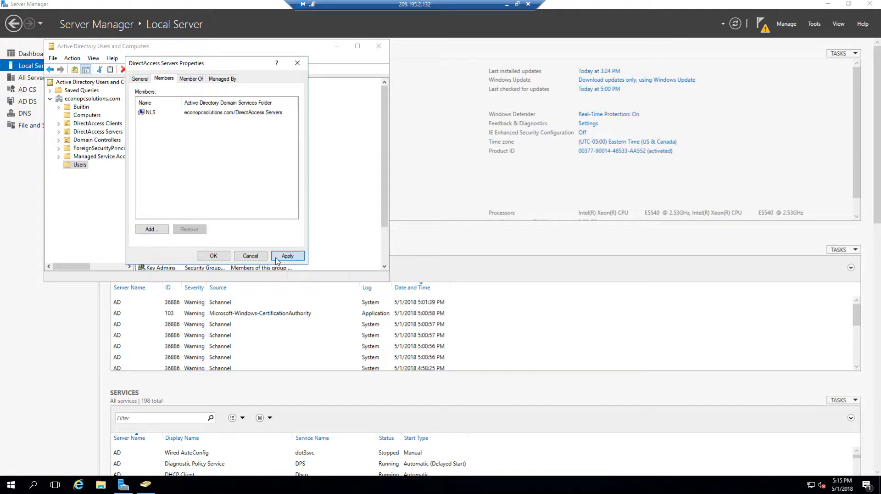
click(211, 256)
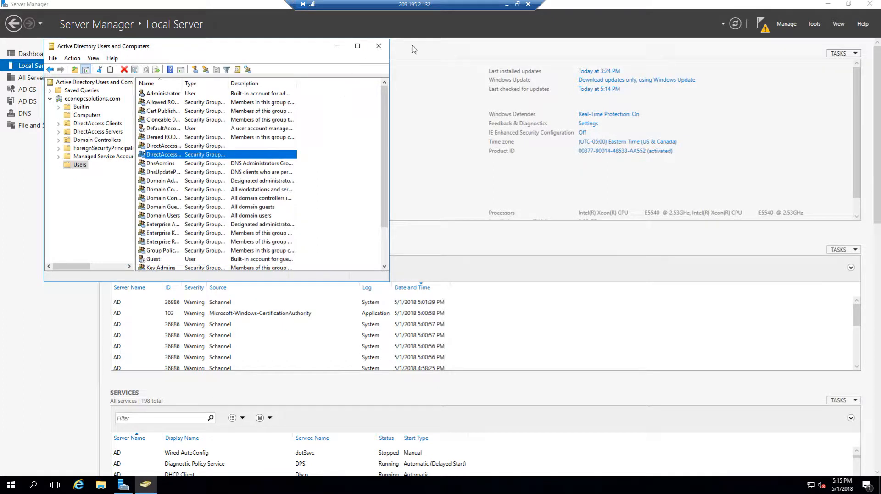
Restart the NLS server from its 209.195.2.133 session to apply the domain join, and return to the 209.195.2.132 session.
click(509, 4)
mouse_move(326, 483)
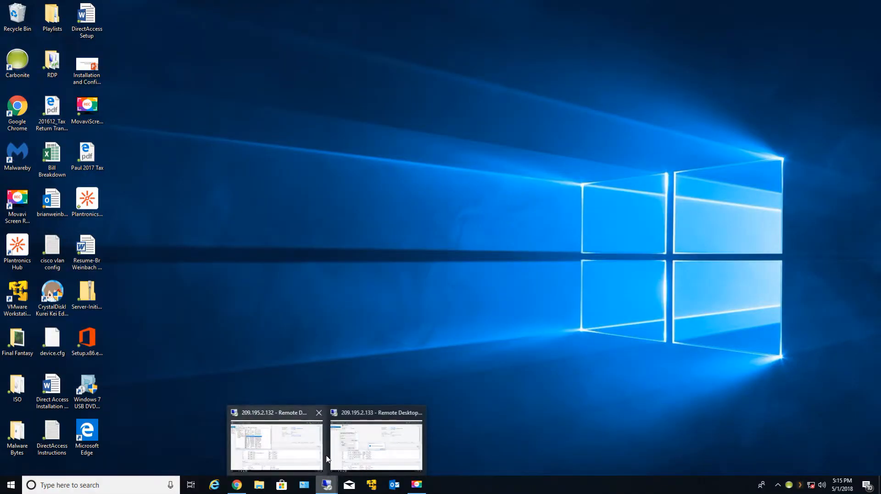
click(377, 445)
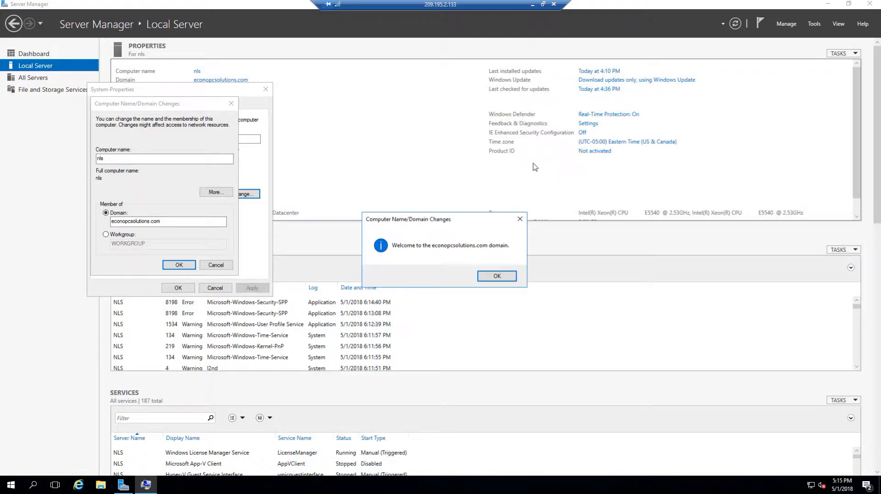
click(497, 278)
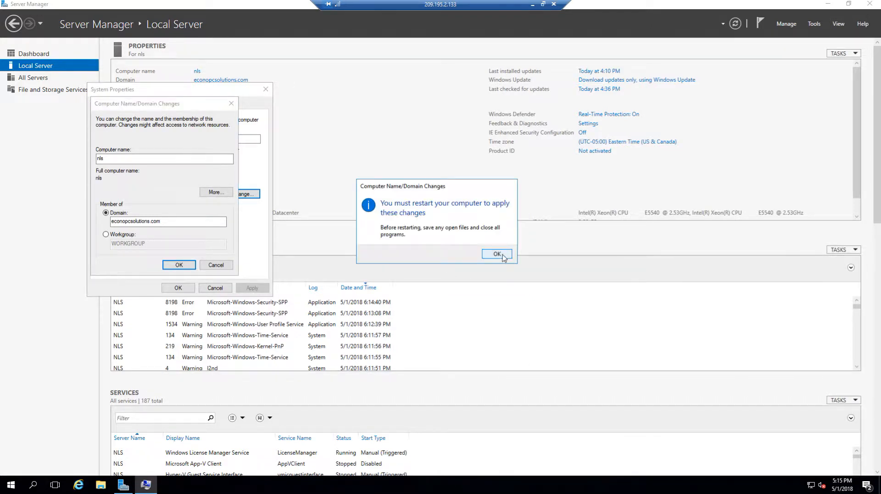
click(503, 257)
click(177, 288)
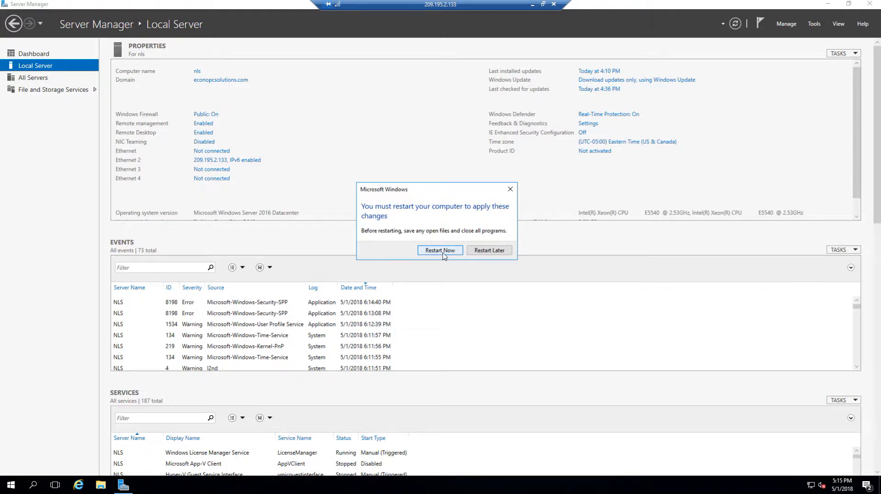
click(440, 250)
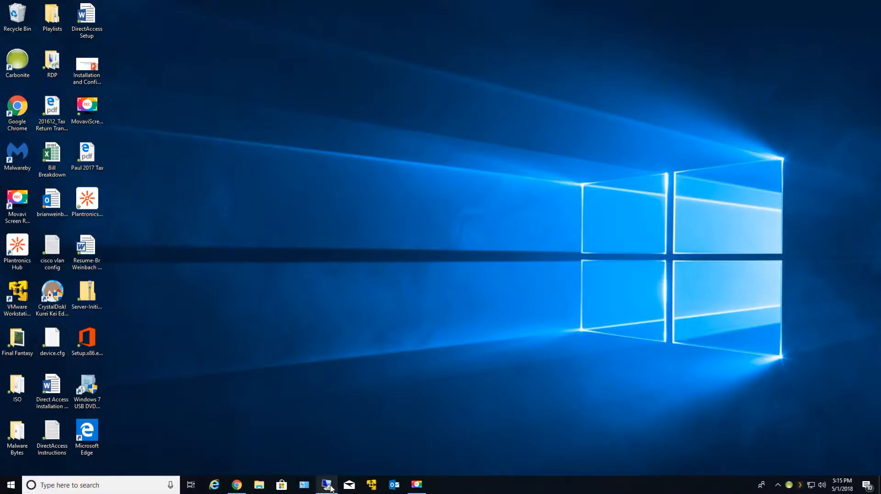
click(329, 485)
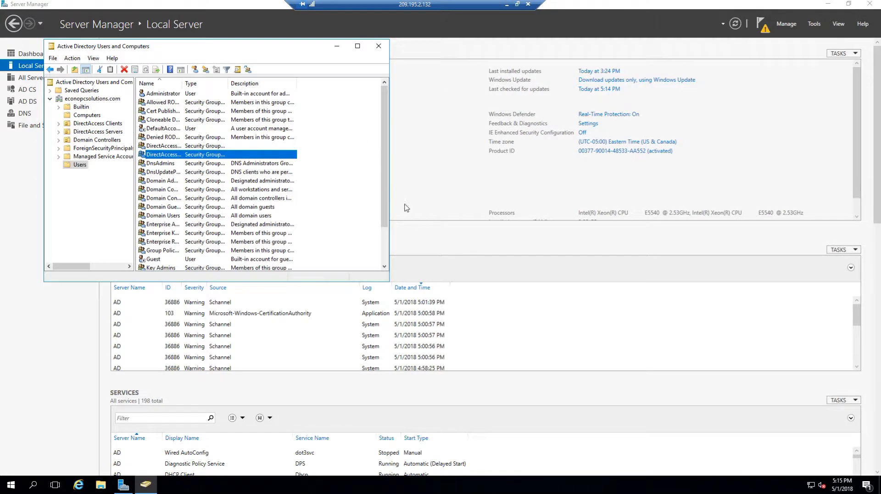
Close Active Directory Users and Computers and start the pending AD CS configuration with the Certification Authority role service under the current administrator credentials.
click(385, 50)
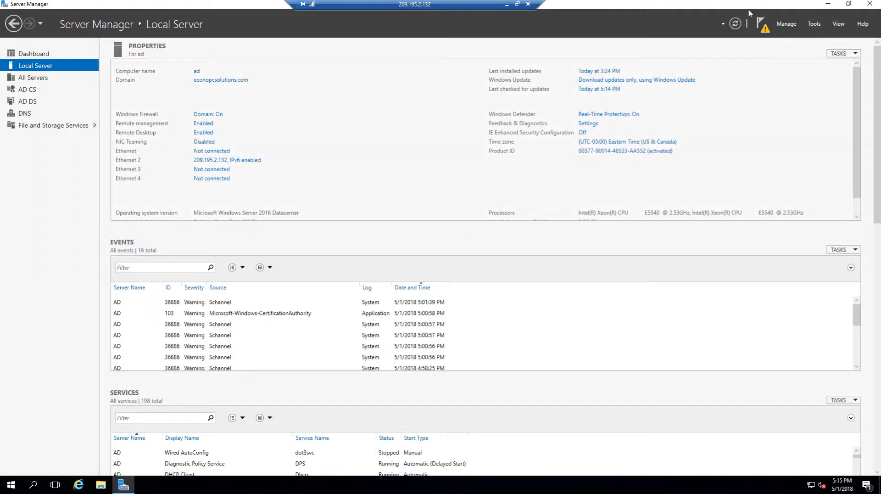
click(765, 31)
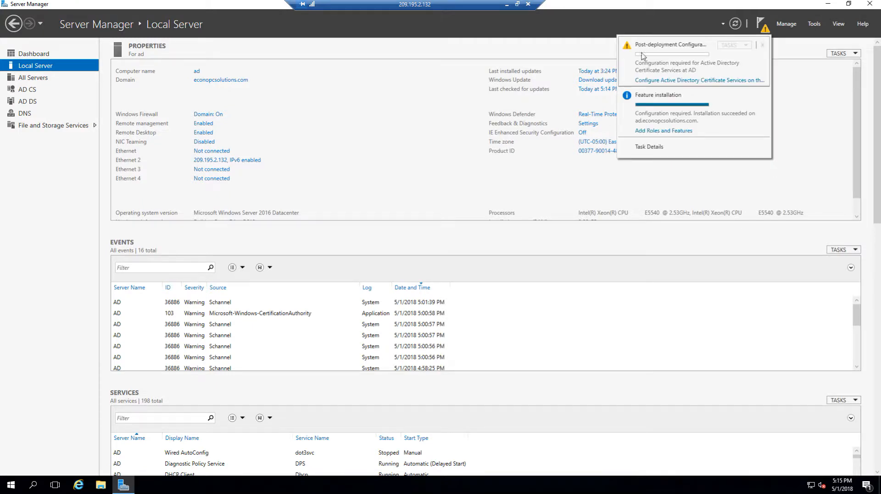
click(723, 85)
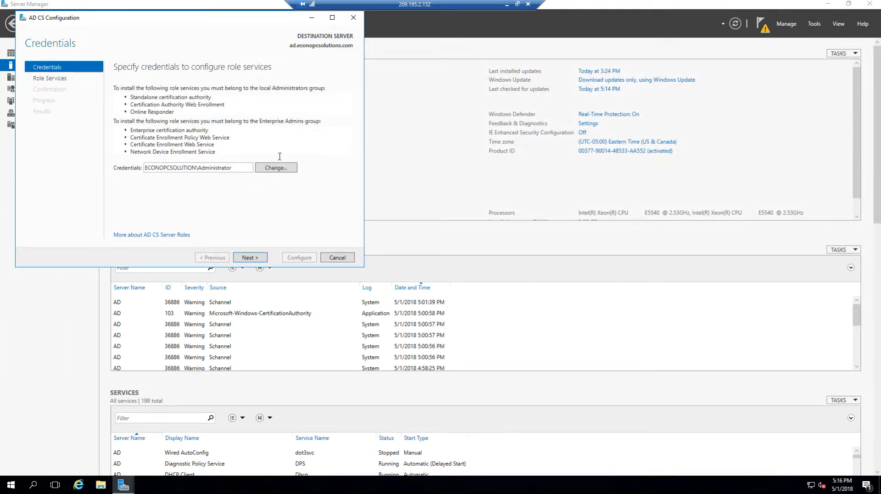
click(249, 258)
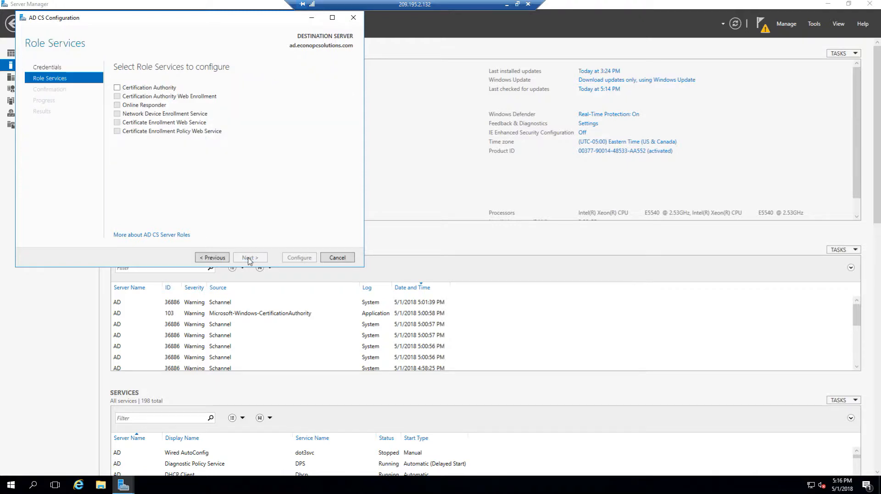
click(117, 88)
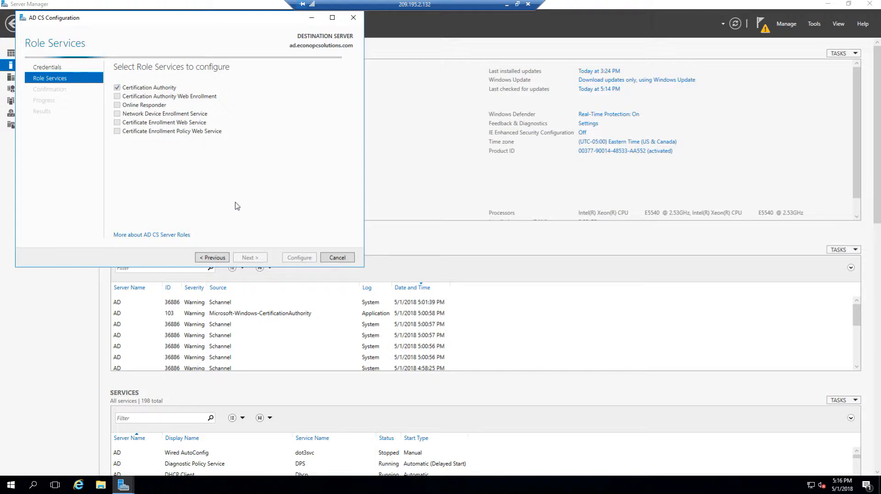
click(254, 258)
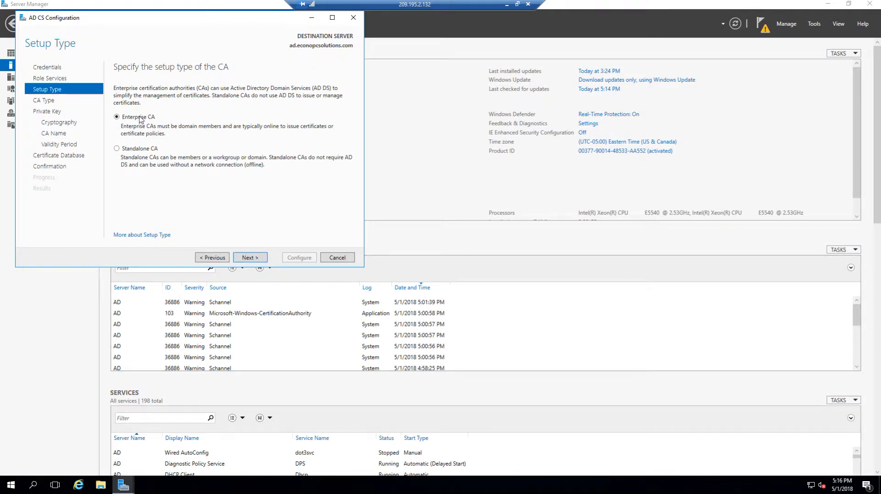
Set the CA up as an Enterprise Root CA with a new private key, RSA key length 2048 and SHA256 hashing.
click(261, 262)
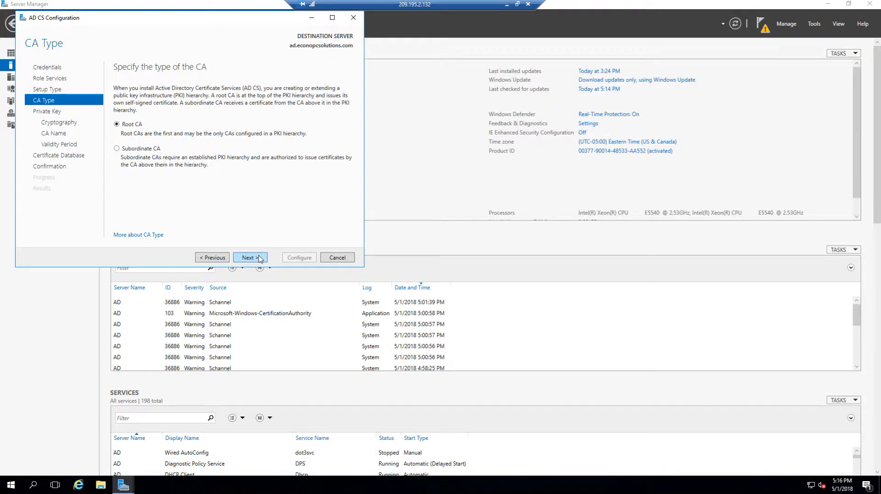
click(260, 259)
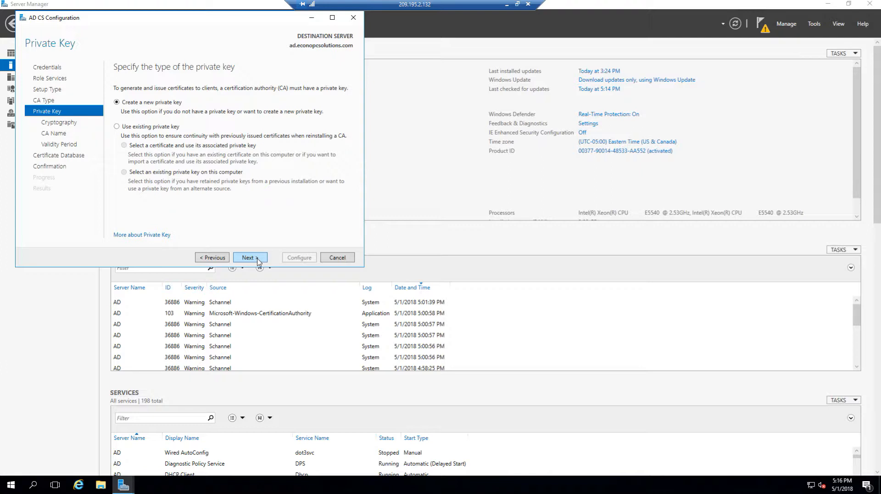
click(258, 259)
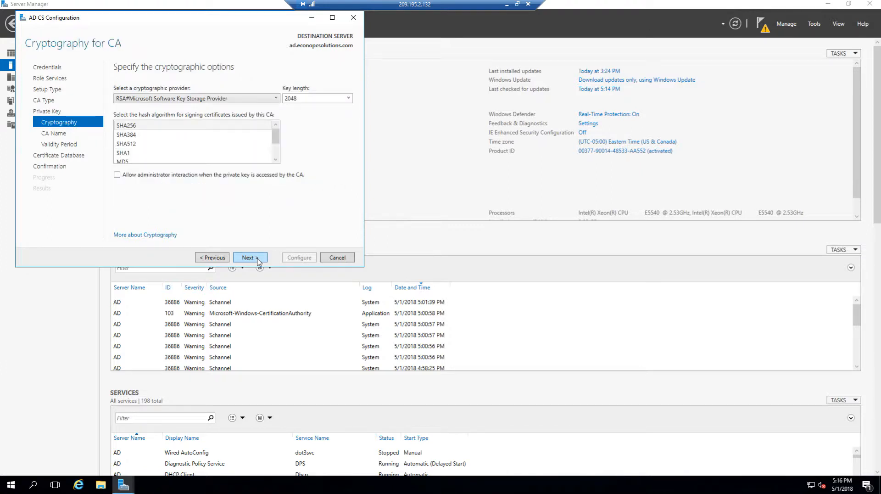
click(258, 261)
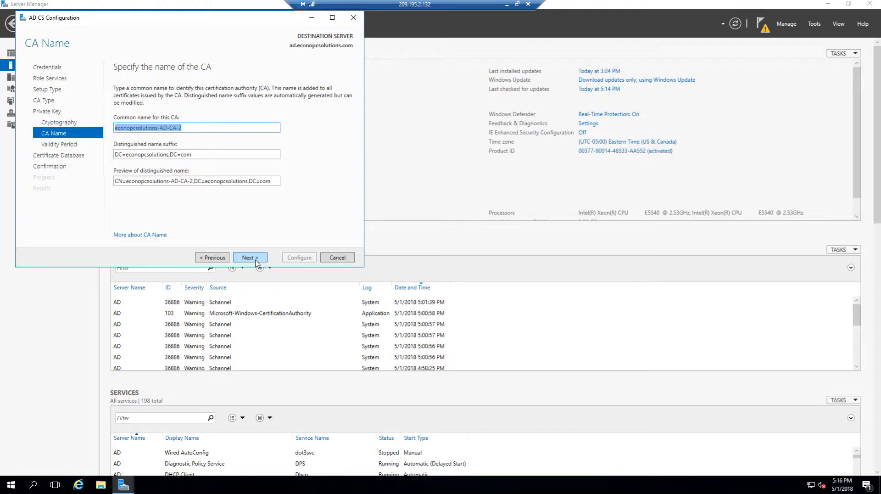
Accept the CA name econopcsolutions-AD-CA-2, the 5-year validity and the default database locations, apply the configuration and close the wizard.
click(256, 261)
click(256, 262)
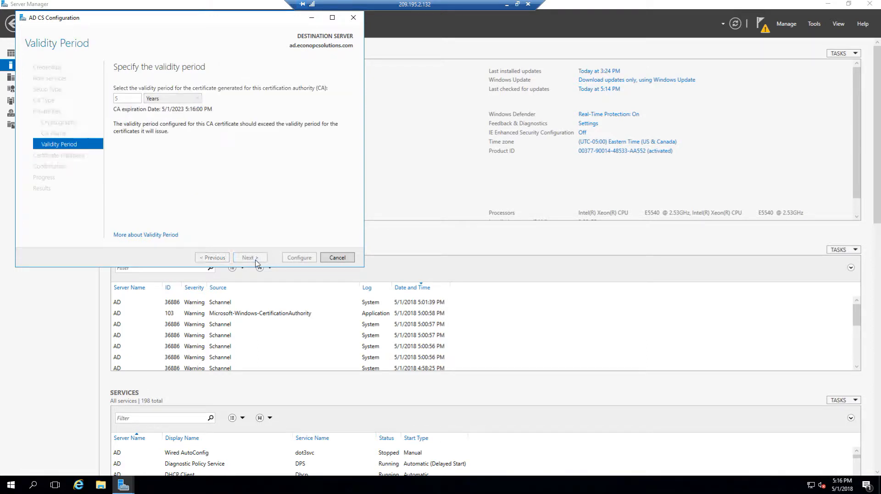
click(254, 261)
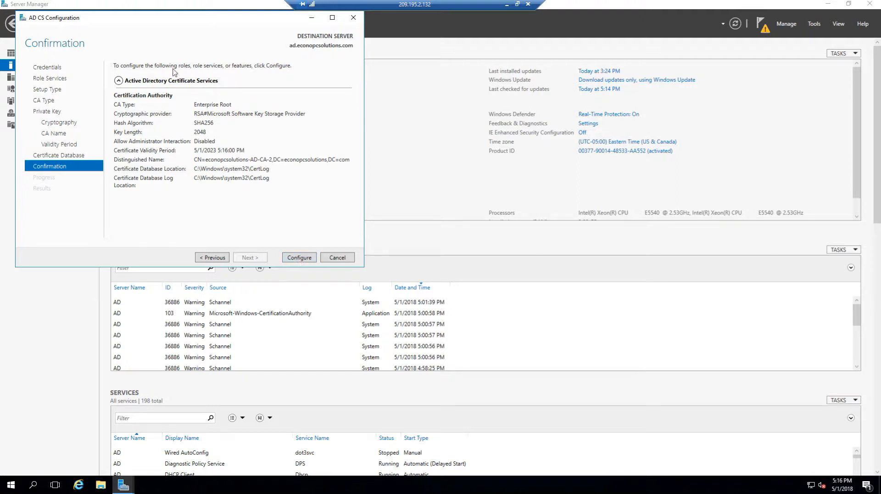
click(299, 257)
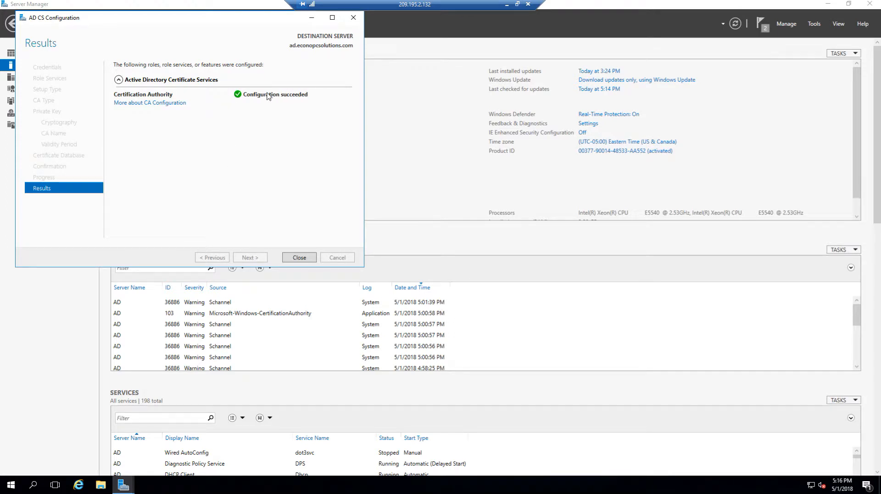
click(299, 258)
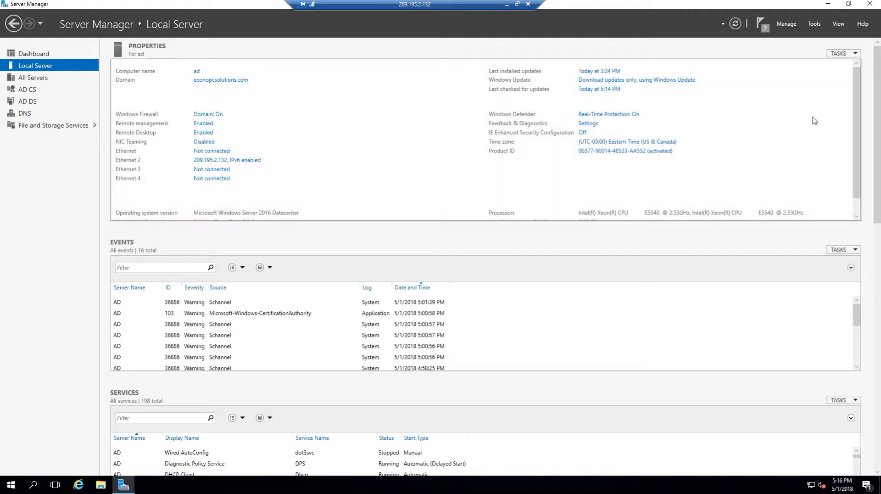
Open Certification Authority and bring up the Certificate Templates Console for econopcsolutions-AD-CA-2.
click(815, 25)
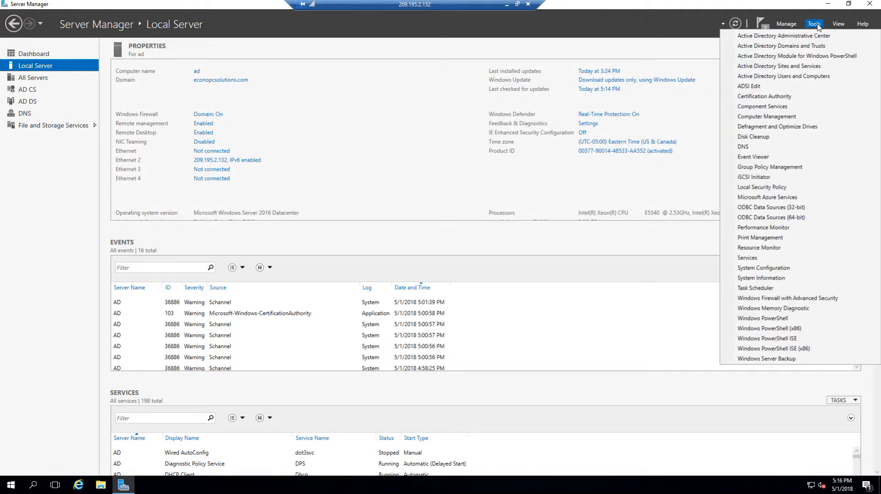
click(769, 97)
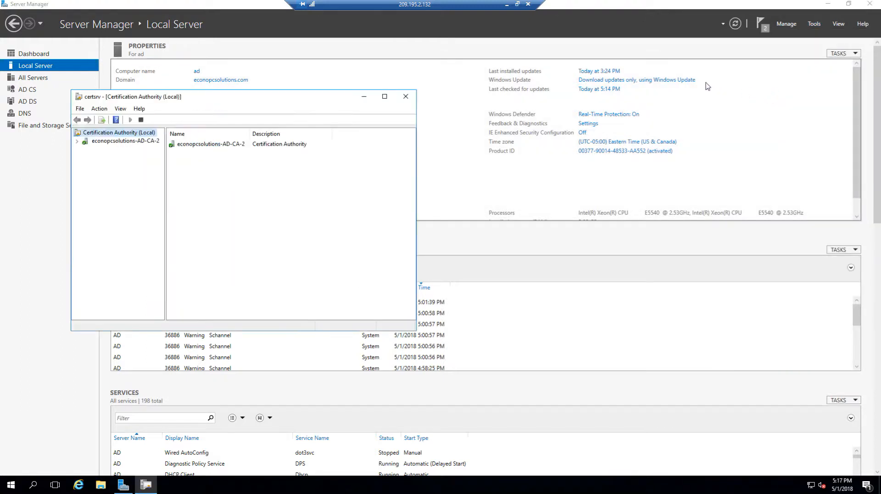
click(77, 142)
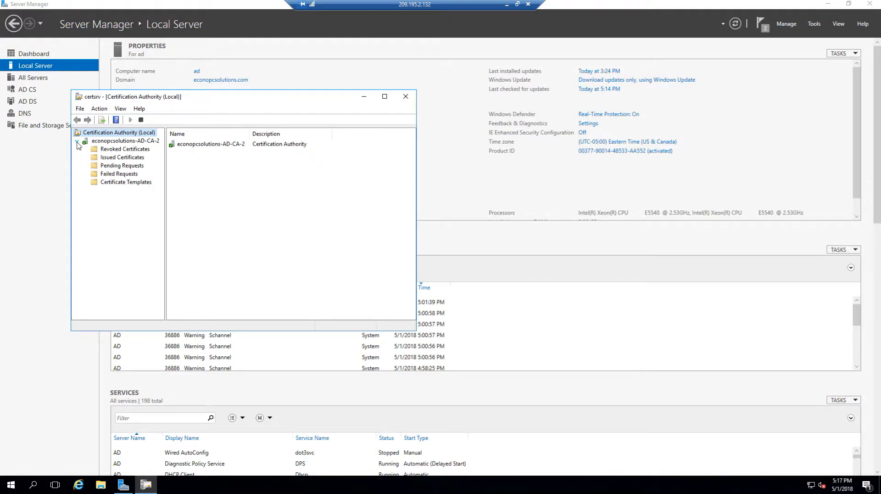
click(117, 184)
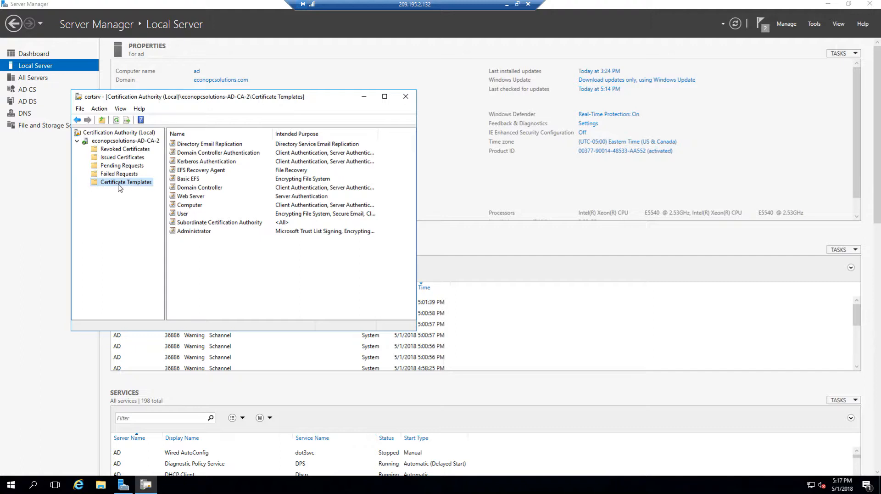
right_click(140, 188)
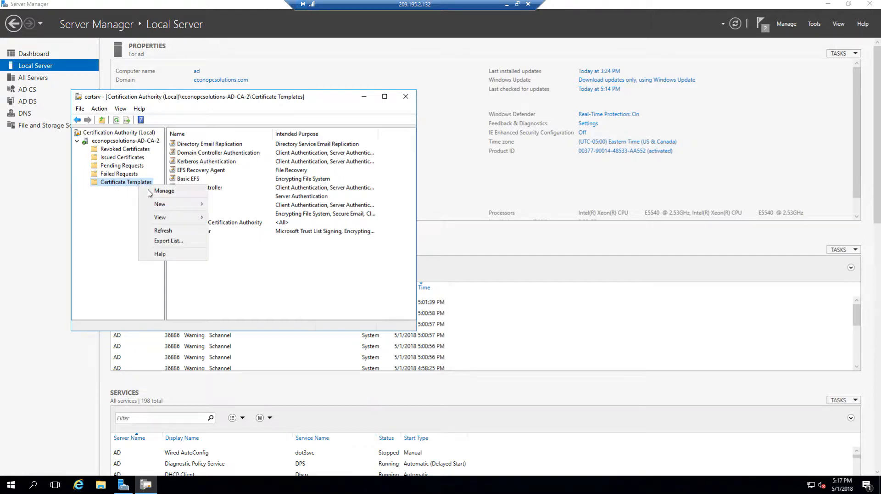
click(158, 192)
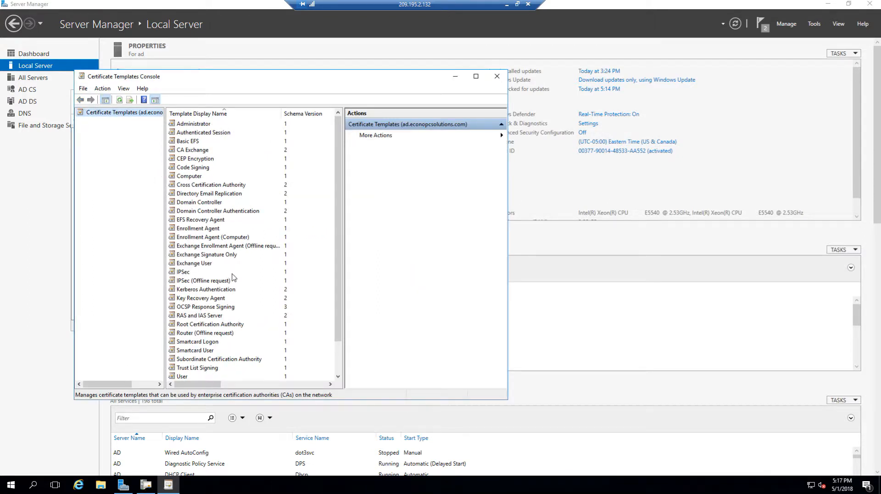
Duplicate the Workstation Authentication certificate template.
scroll(233, 277, down, 1)
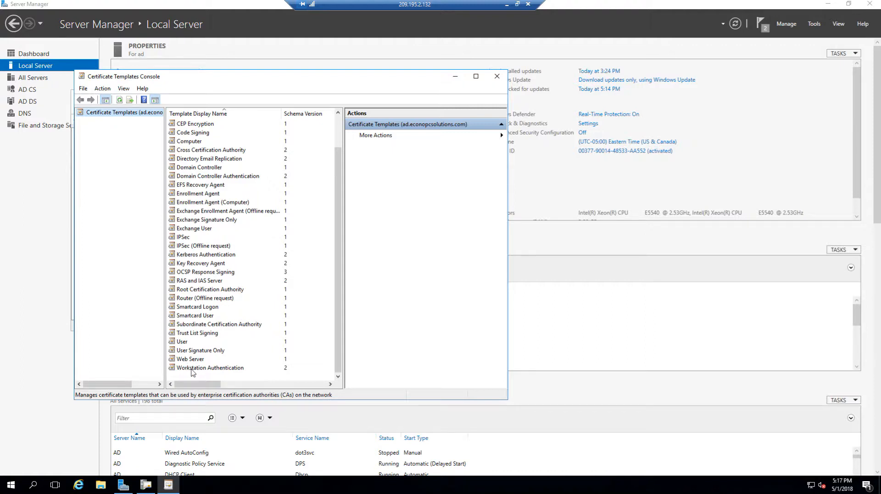
click(218, 370)
right_click(218, 370)
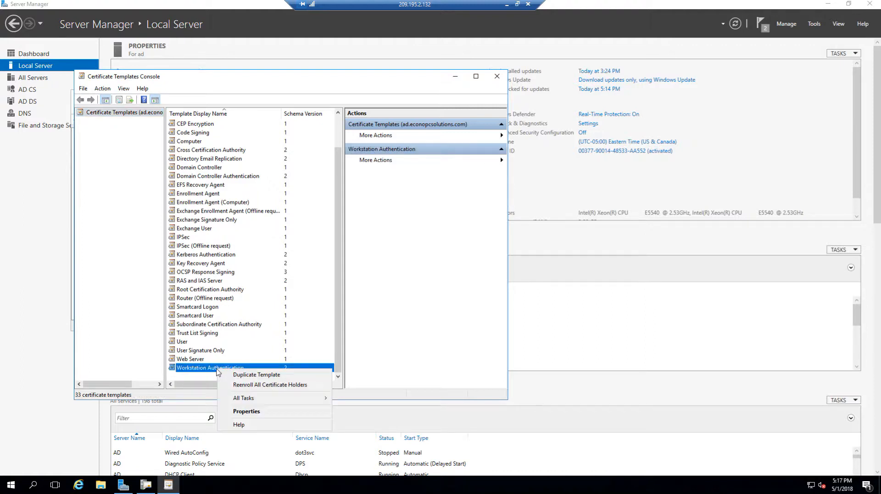
click(254, 375)
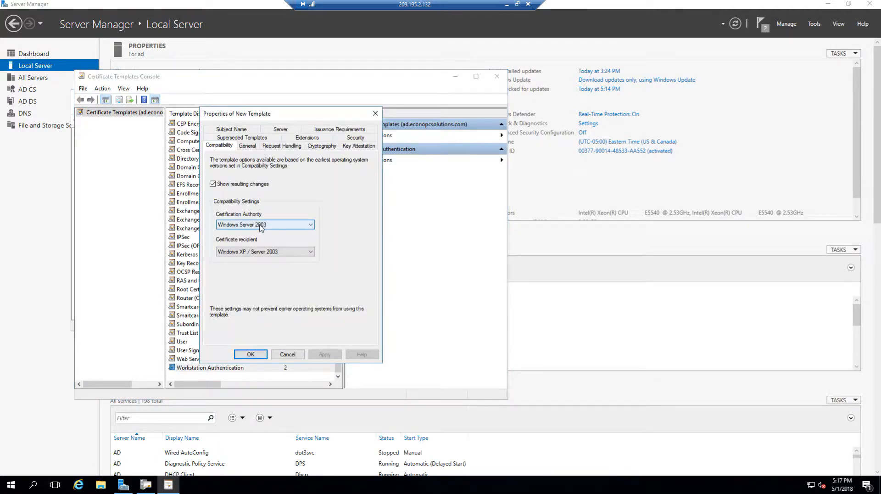
Turn off Show resulting changes and set compatibility to Windows Server 2008 R2 for the authority and Windows 7 / Server 2008 R2 for the recipient.
click(213, 185)
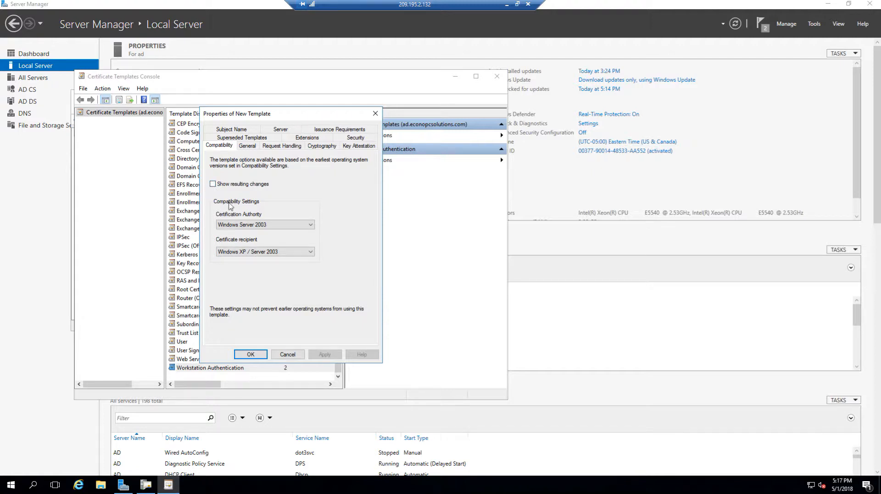
click(242, 226)
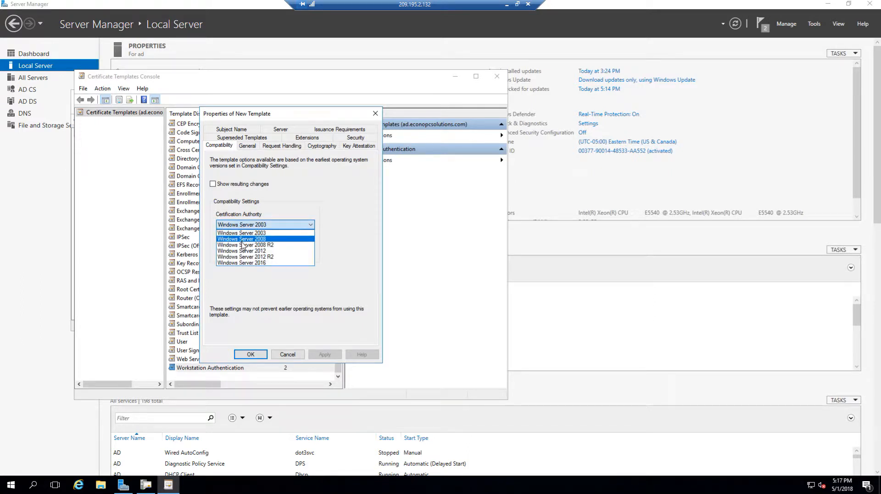
click(280, 245)
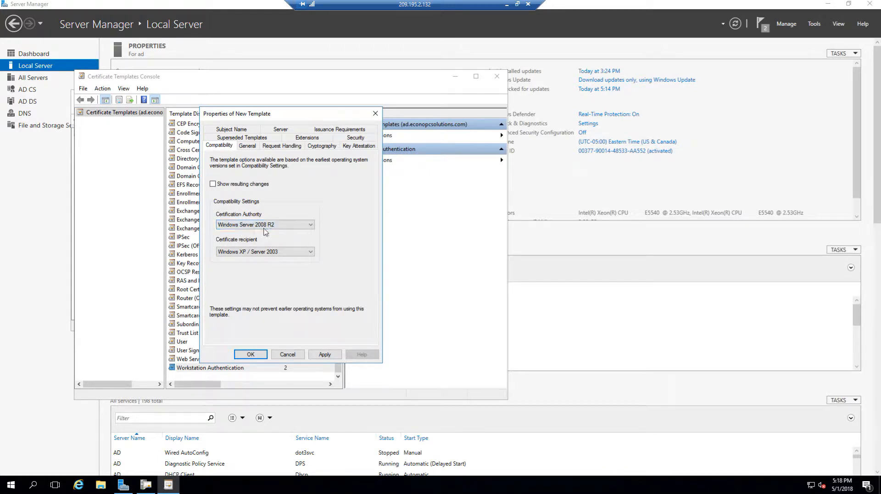
click(229, 253)
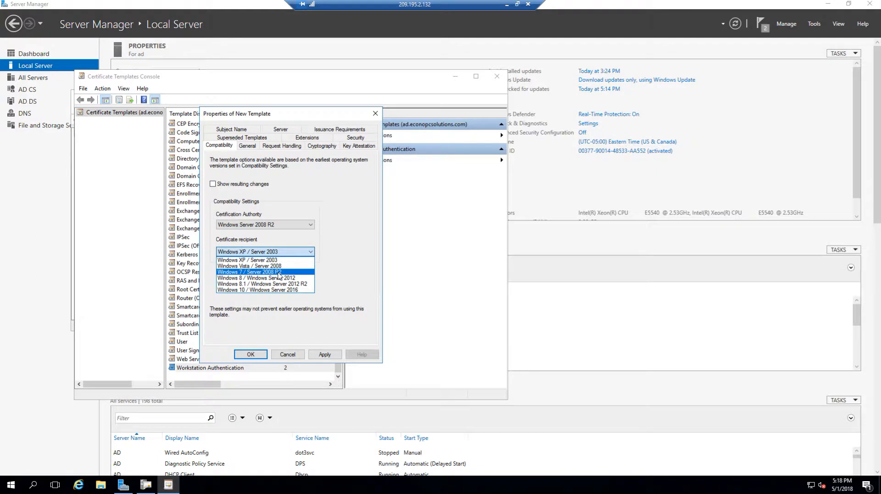
click(298, 273)
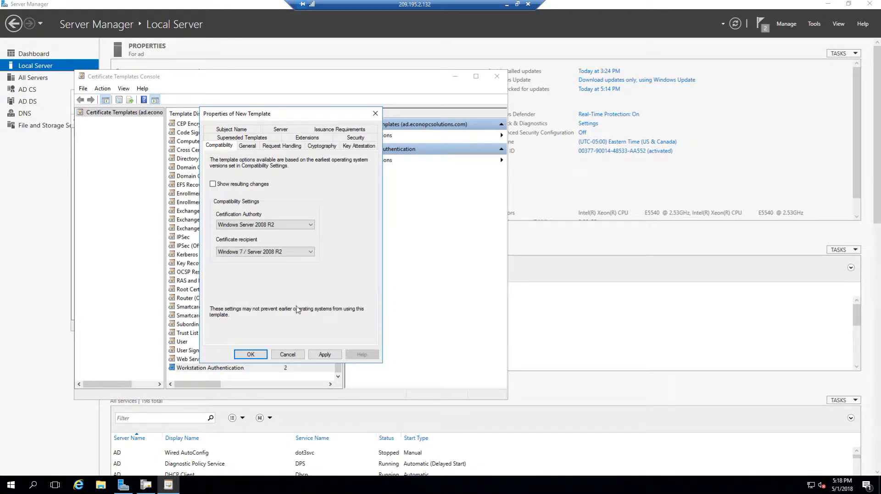
Set the new template's display name to DirectAccess IPsec.
click(248, 146)
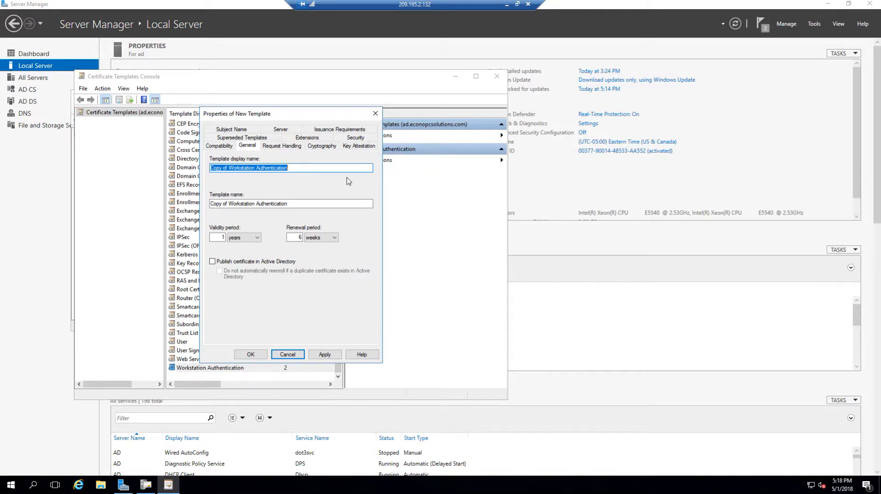
text(Direct)
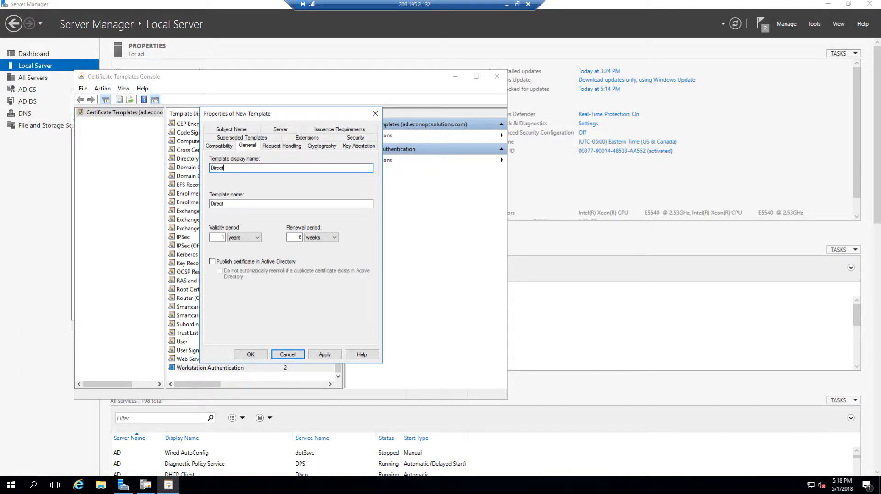
text(Access IPS)
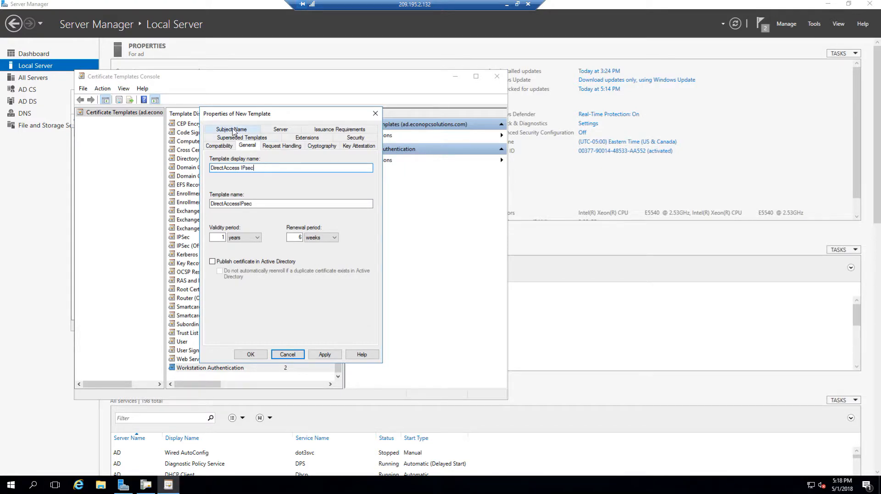
Set the new template's subject name format to DNS name, built from Active Directory information.
click(231, 130)
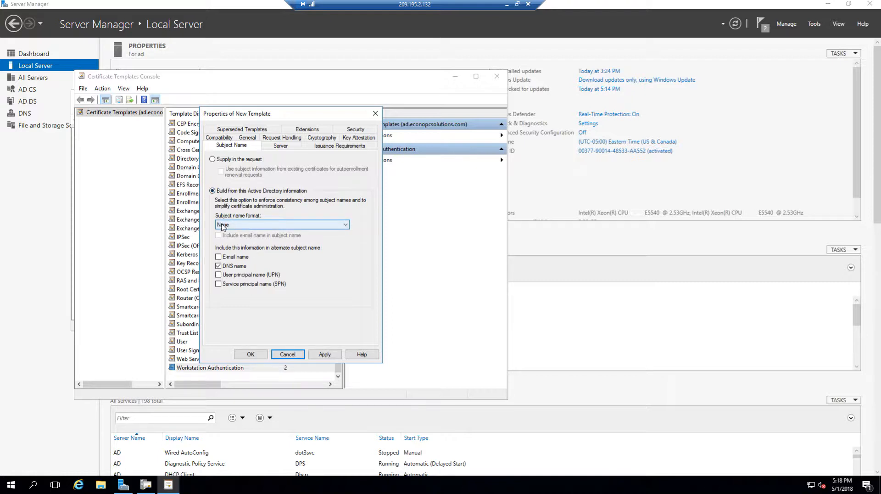
click(248, 223)
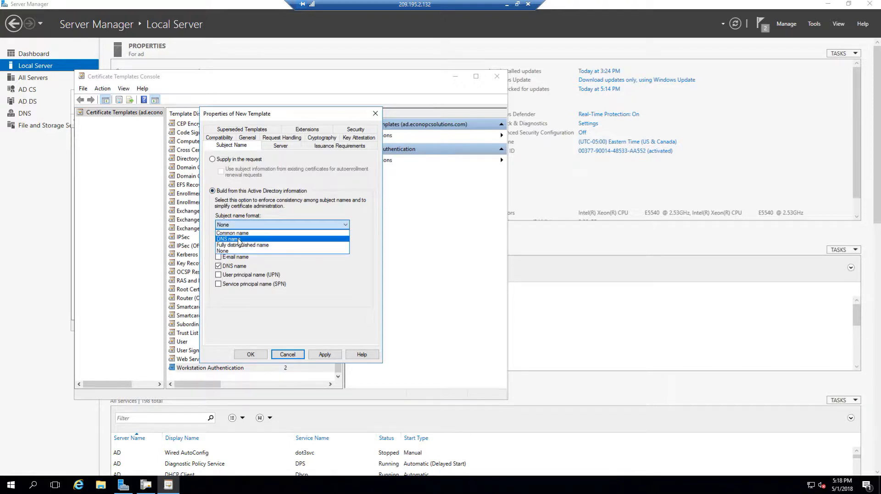
click(239, 239)
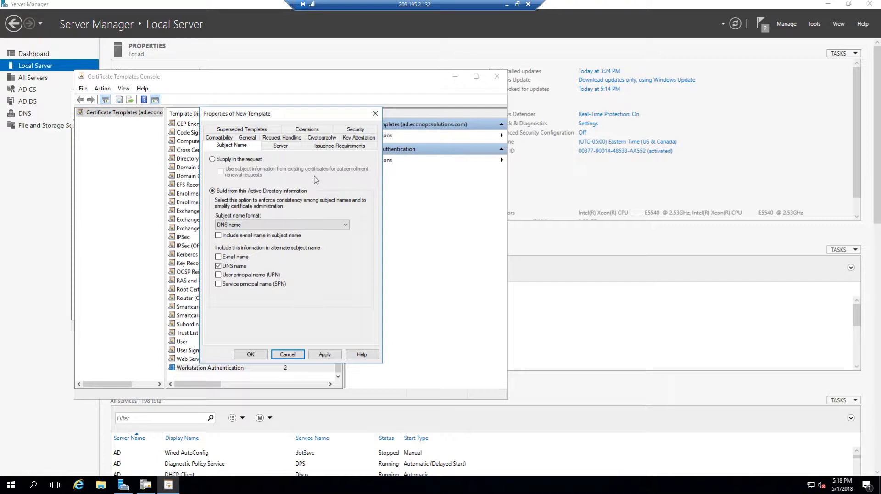
Add the DirectAccess Clients and DirectAccess Servers groups to the new template's security permissions.
click(348, 131)
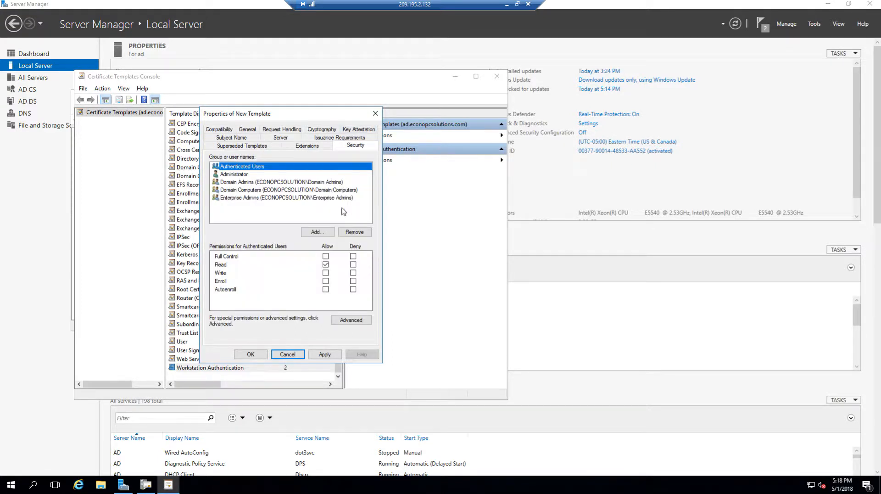
click(316, 233)
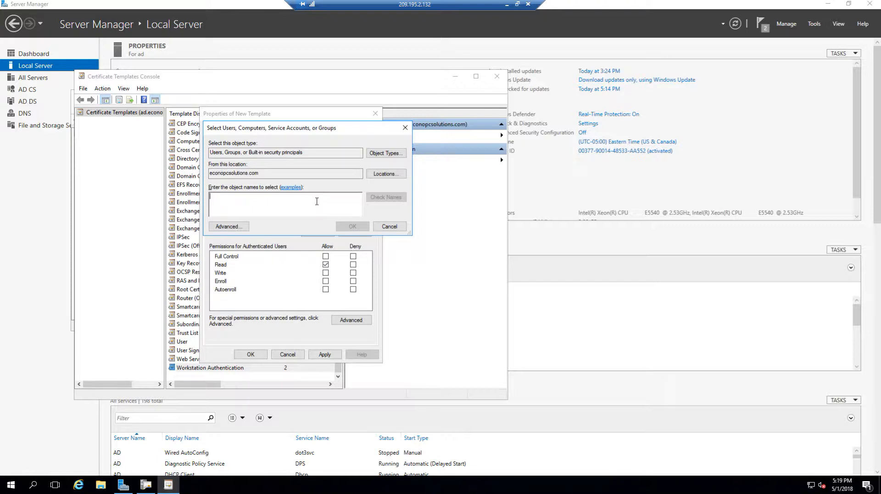
text(dr)
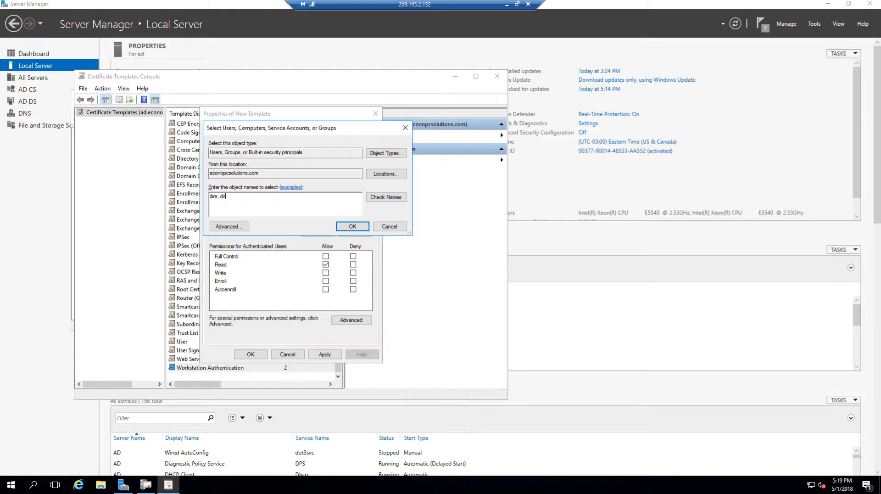
click(386, 197)
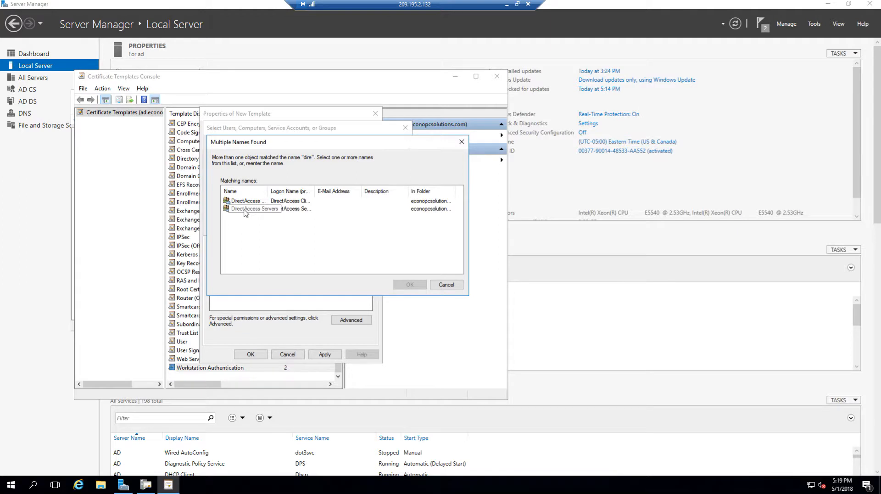
key(ctrl+a)
key(Return)
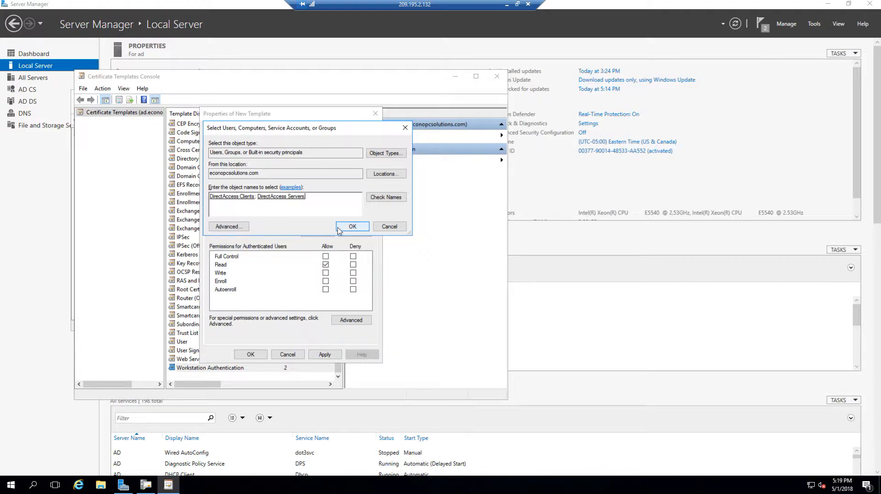
click(352, 226)
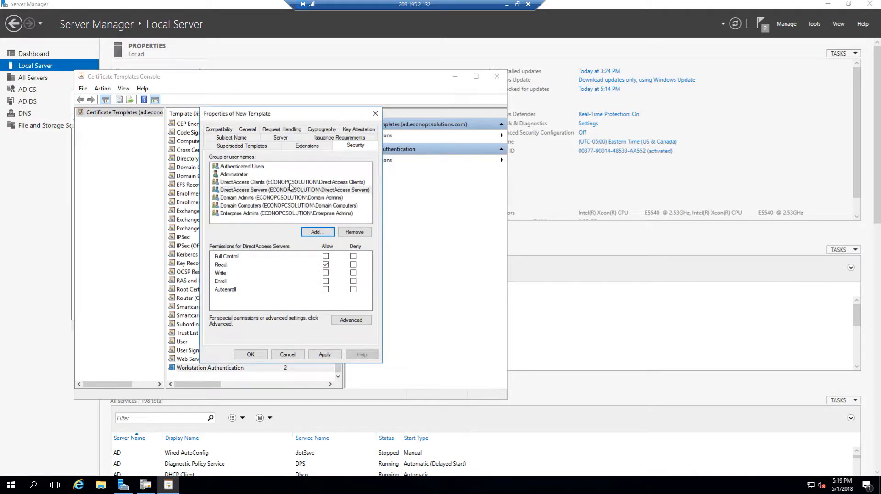
Allow Enroll and Autoenroll for both DirectAccess Clients and DirectAccess Servers, and save the DirectAccess IPsec template.
click(346, 183)
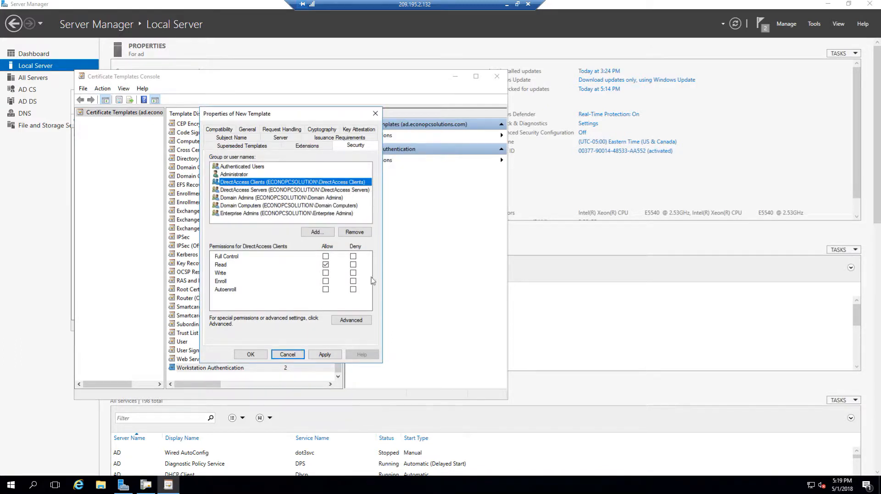
click(325, 282)
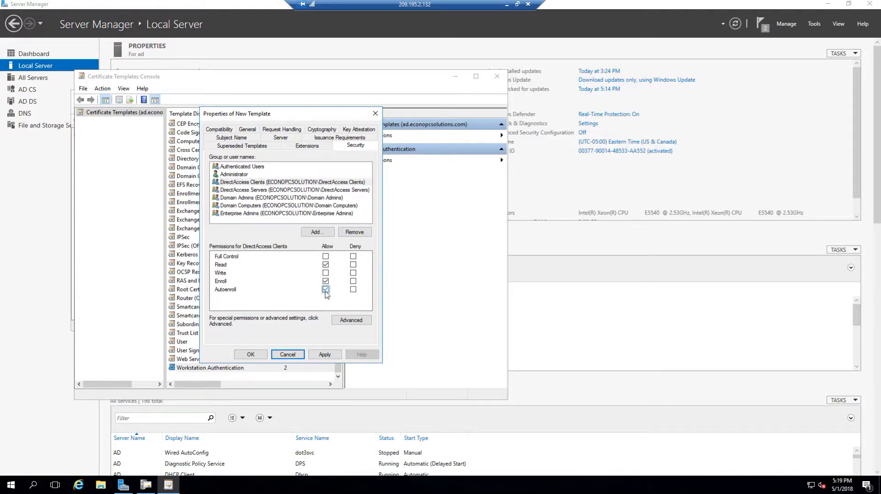
click(350, 190)
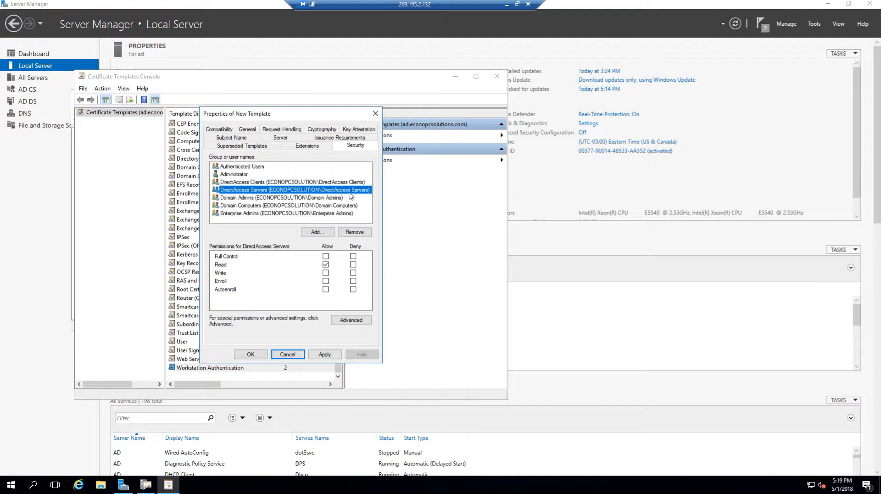
click(326, 282)
click(326, 290)
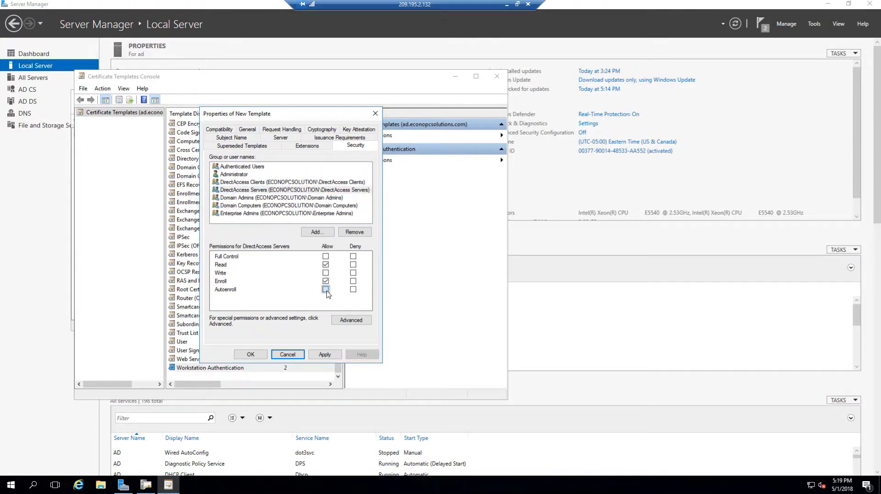
click(324, 355)
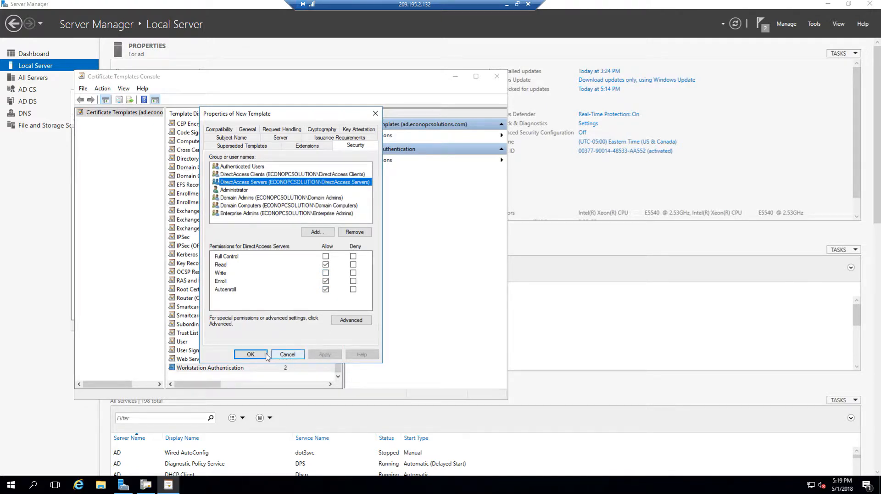
click(251, 354)
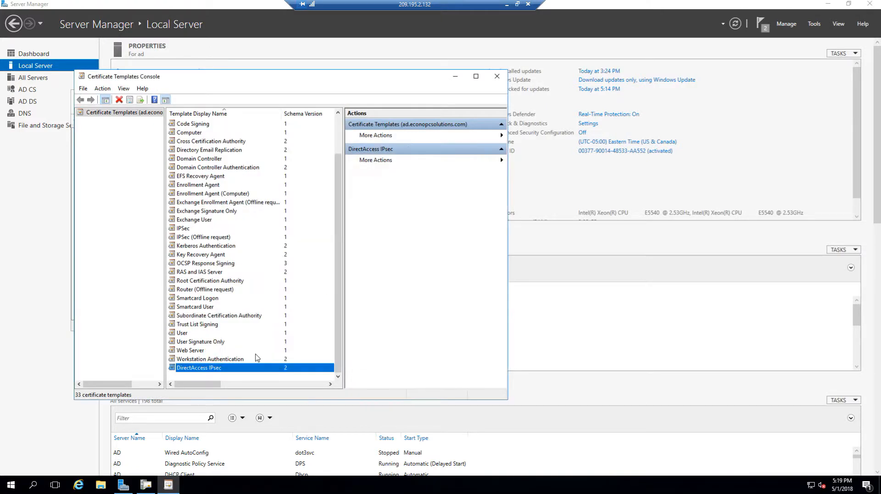
Duplicate the Web Server template with Show resulting changes off, authority compatibility Windows Server 2008 R2 and recipient compatibility Windows 7 / Server 2008 R2.
right_click(191, 351)
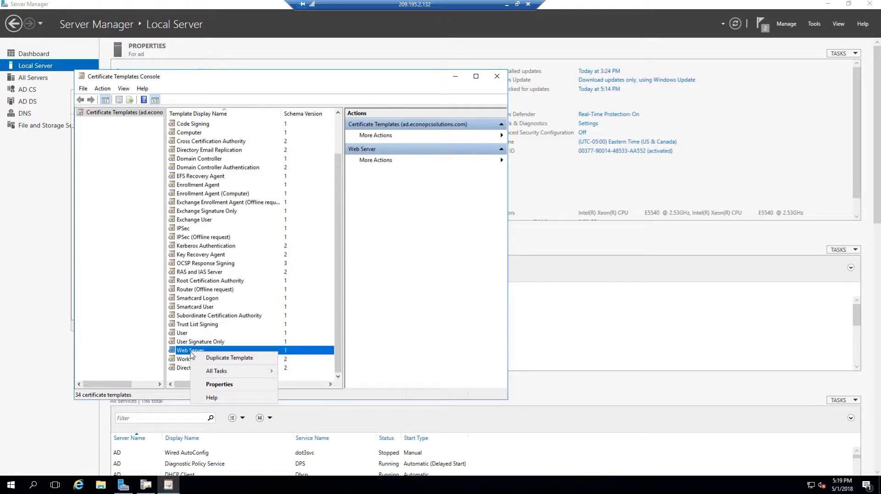
click(252, 362)
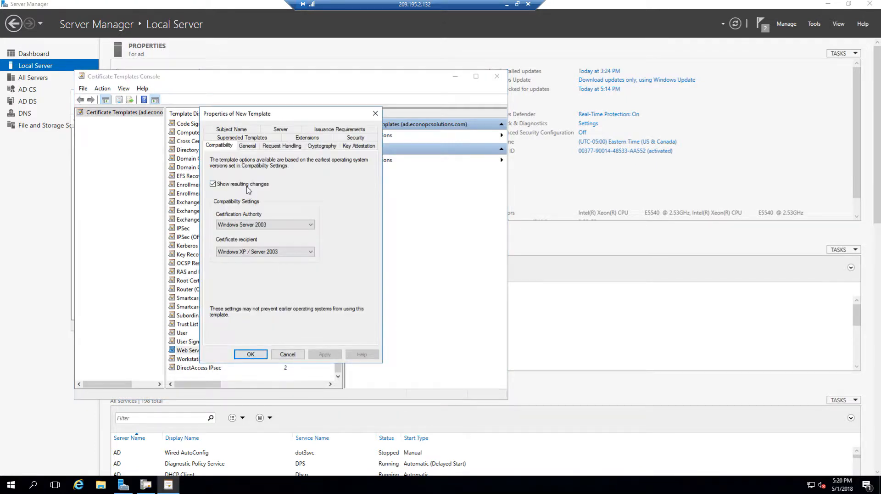
click(250, 225)
click(251, 246)
click(278, 252)
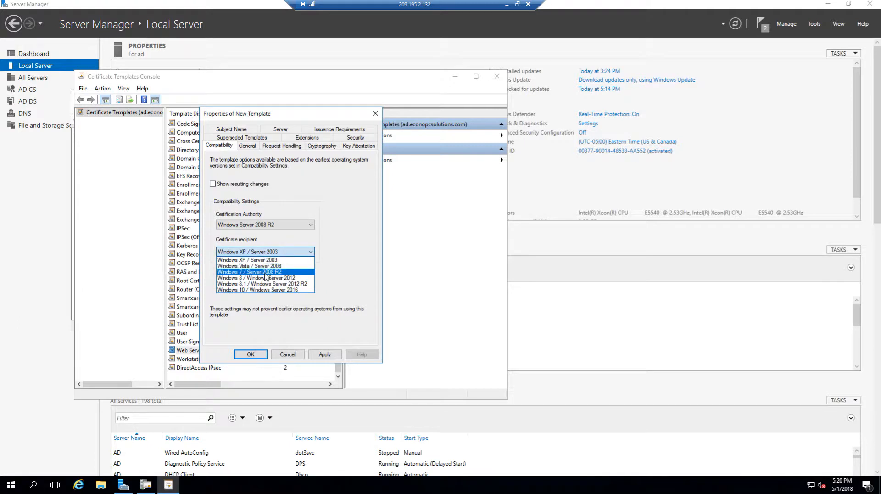
click(290, 273)
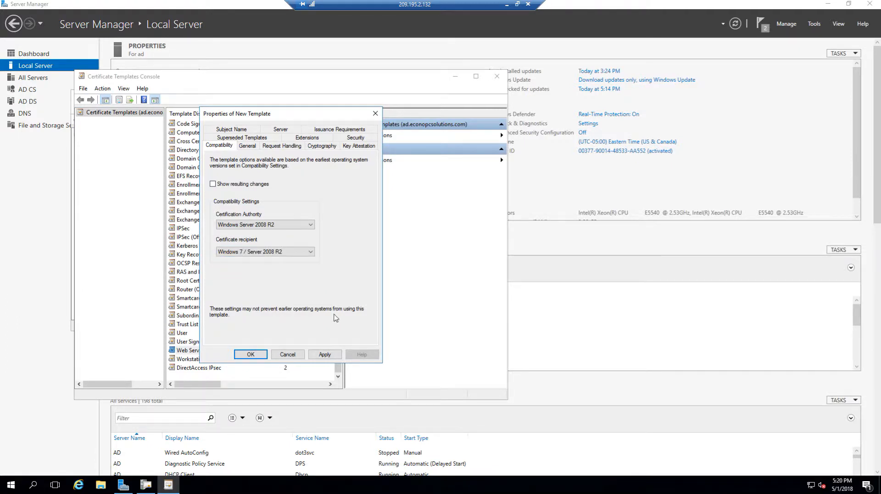
Set the new template's display name to DirectAccess NLS and review its subject name settings.
click(248, 146)
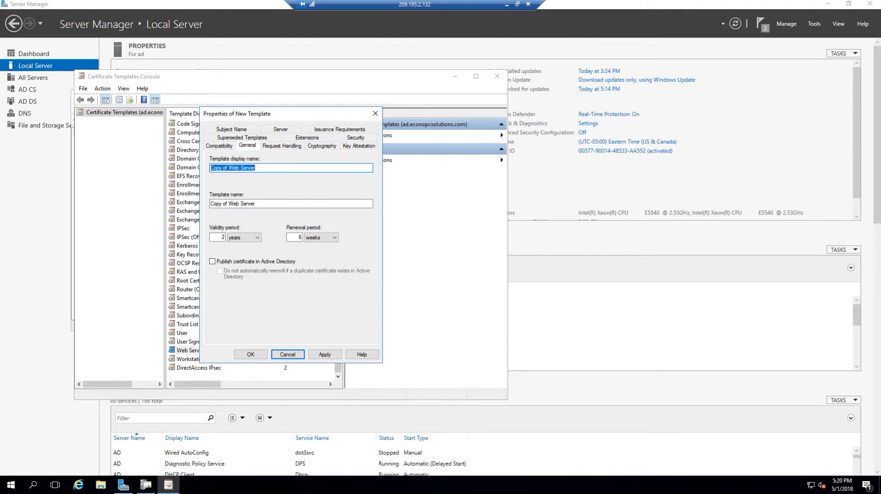
text(DirectAccess NLS)
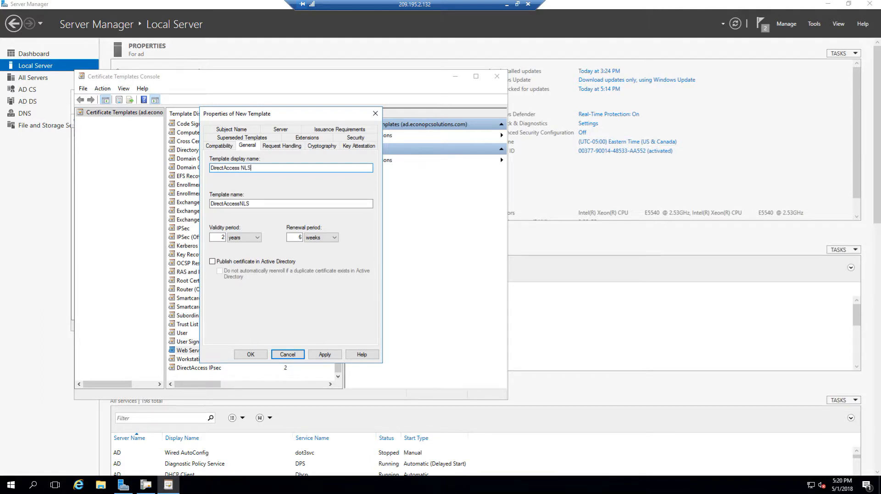
click(225, 131)
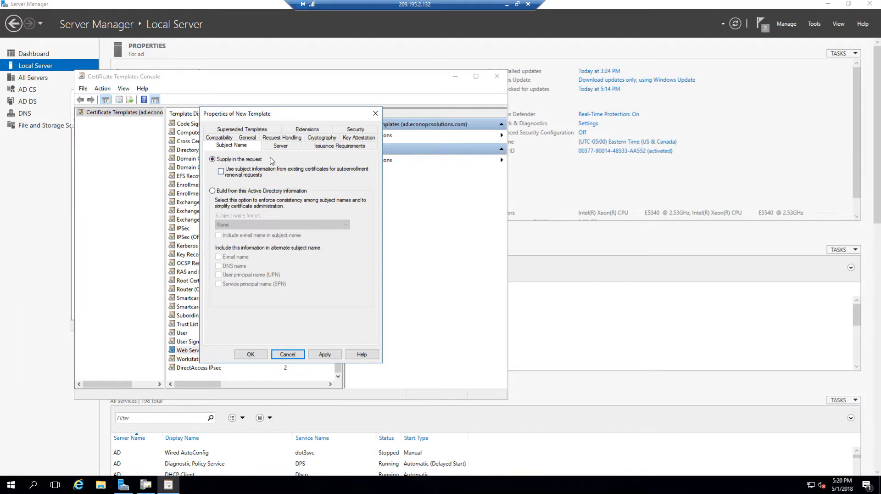
Add the NLS computer account to the template's security permissions, restricting the object search to Computers only.
click(359, 131)
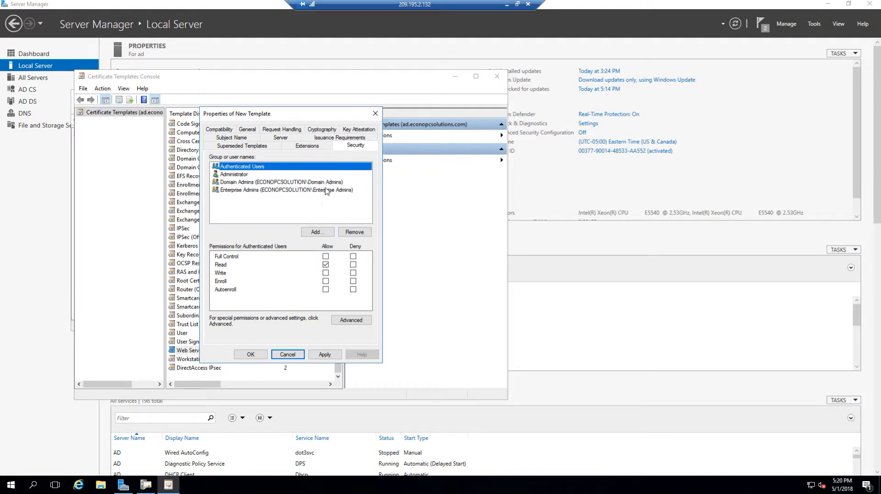
click(328, 232)
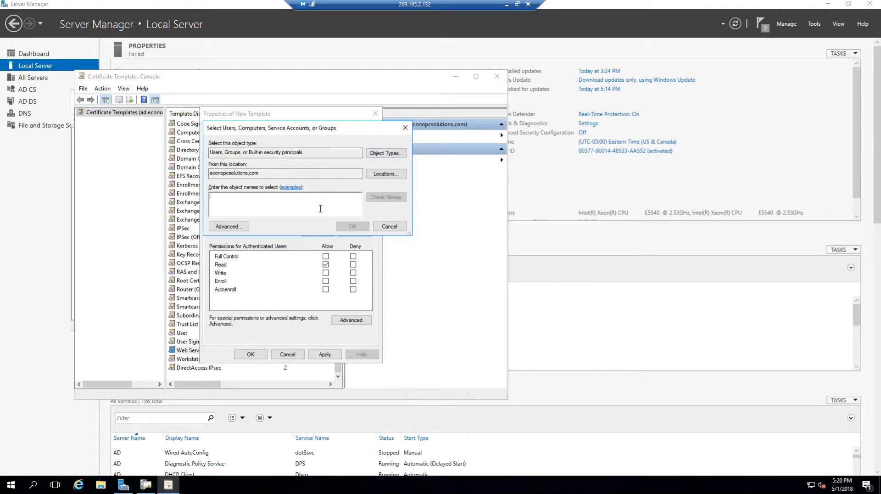
click(383, 153)
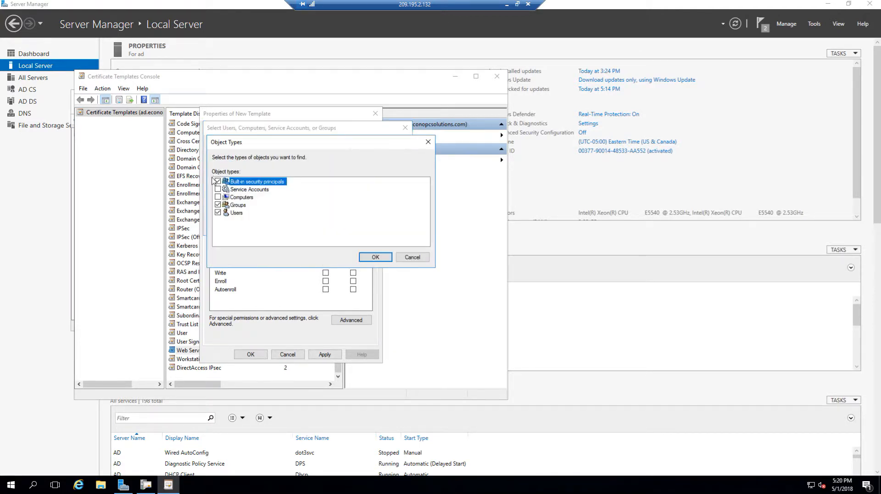
click(217, 182)
click(217, 205)
click(217, 213)
click(218, 197)
click(377, 258)
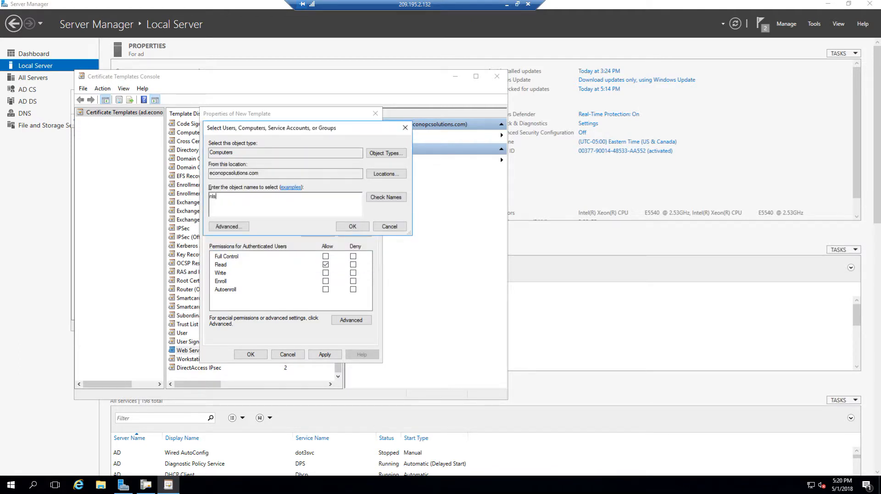
click(390, 202)
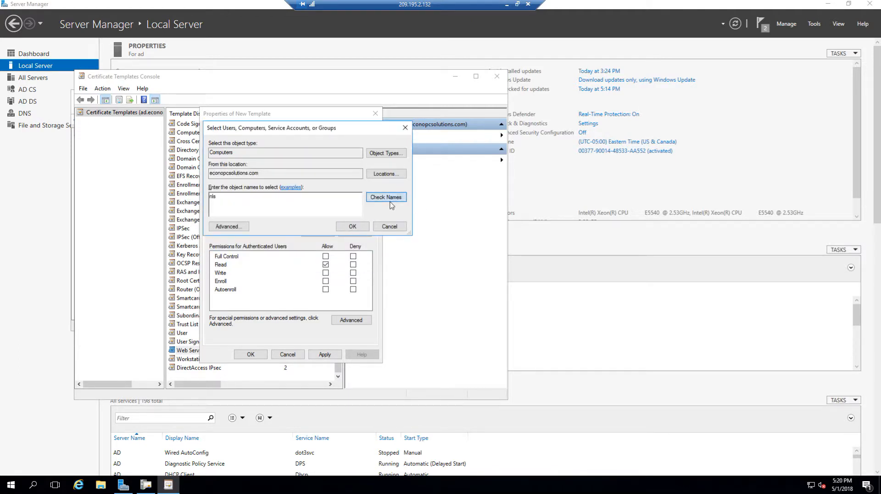
click(352, 227)
Allow Enroll for the NLS computer, save the DirectAccess NLS template and close the Certificate Templates Console.
click(301, 198)
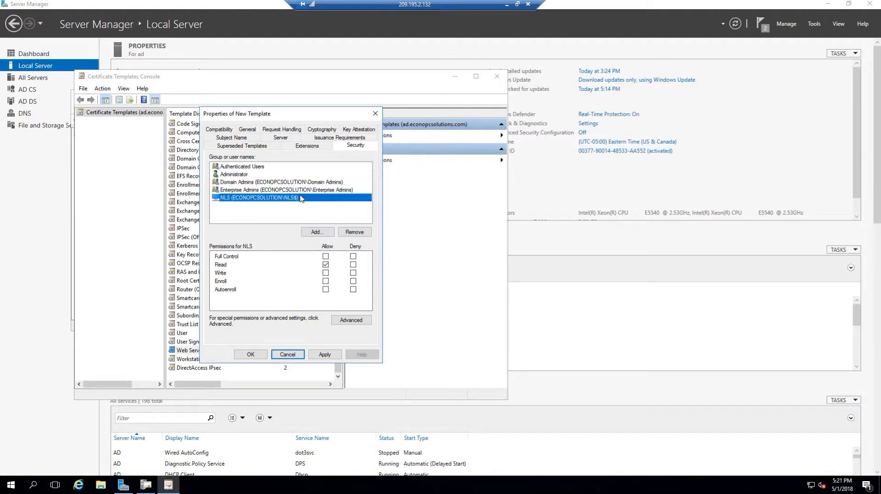
click(325, 281)
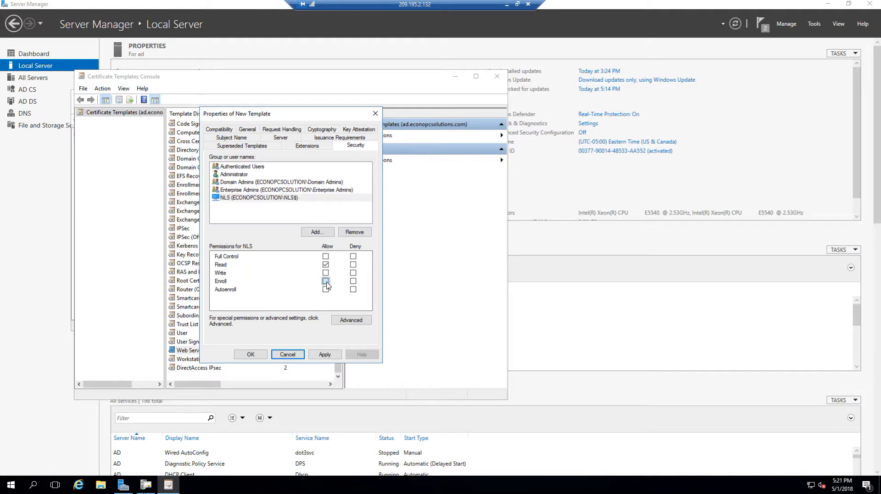
click(324, 354)
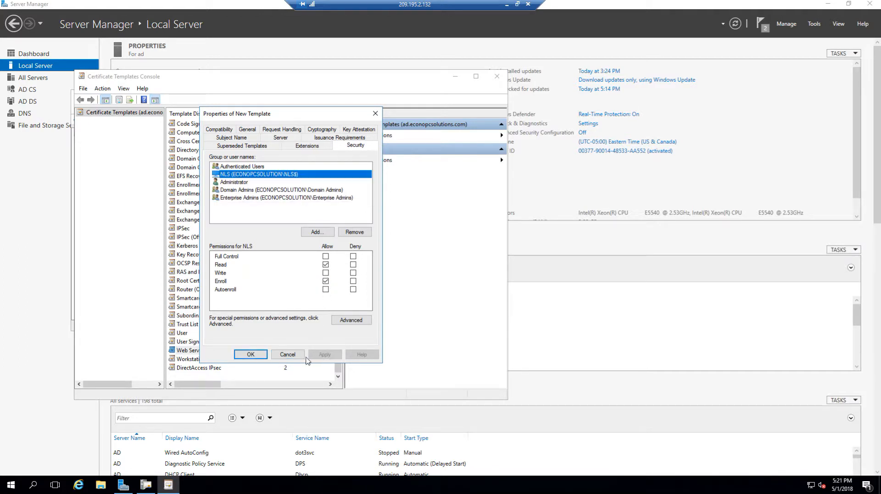
click(250, 354)
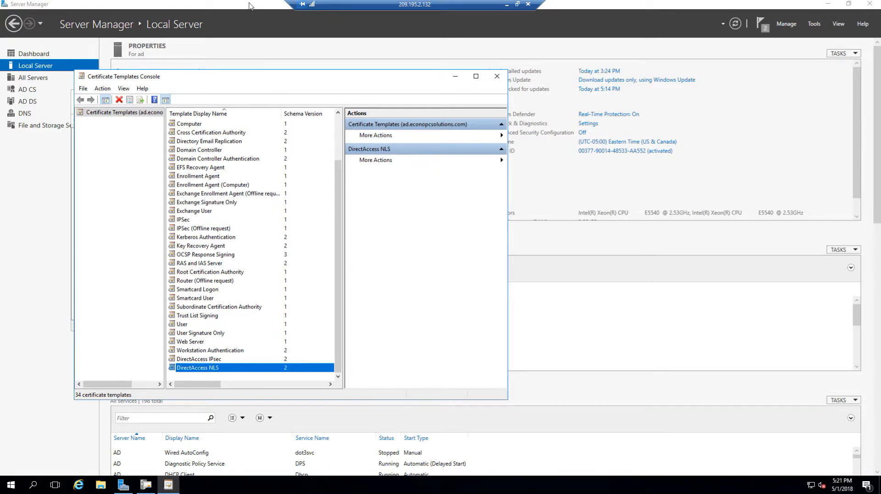
click(502, 81)
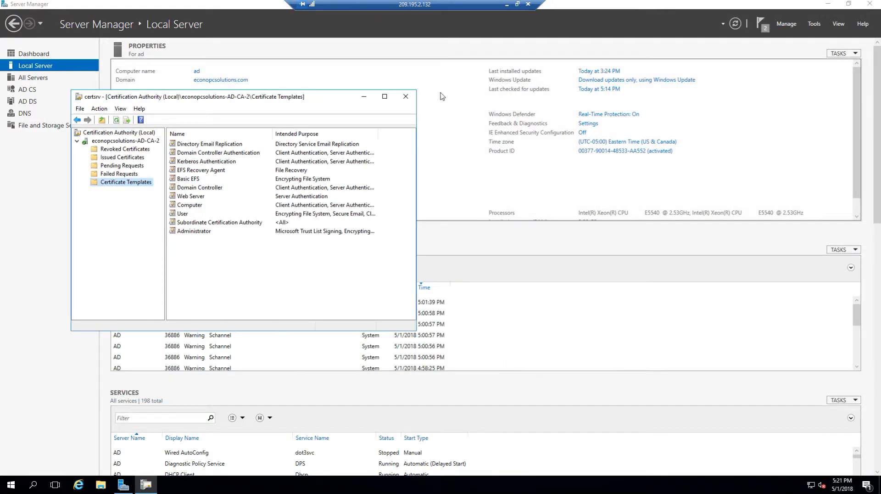
Enable the DirectAccess IPsec and DirectAccess NLS templates for issuing on the certification authority, and close its console.
right_click(127, 185)
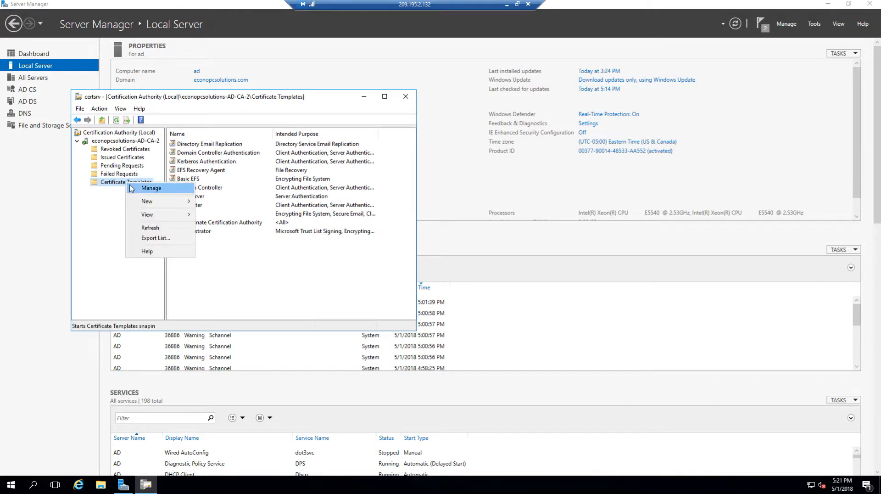
mouse_move(151, 203)
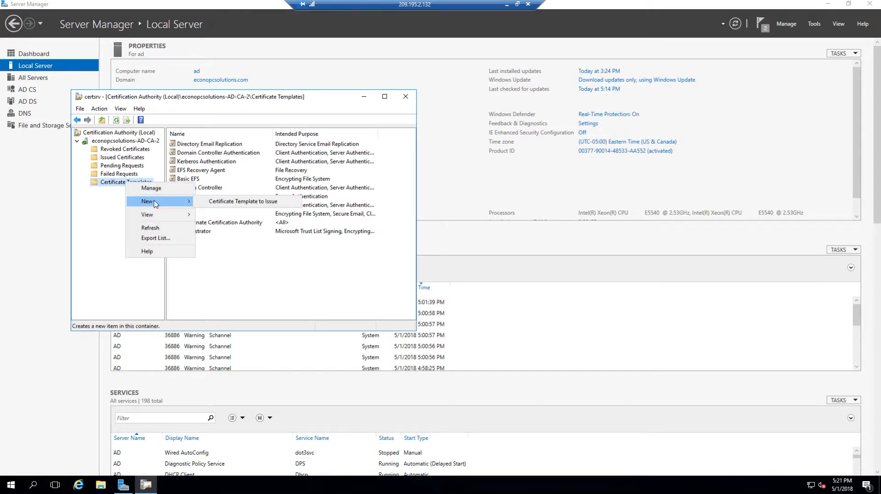
click(279, 204)
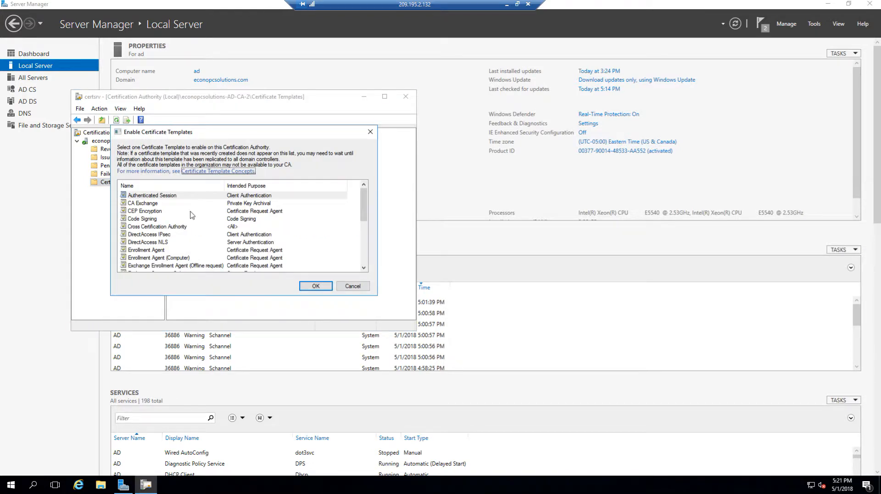
click(157, 236)
ctrl+click(159, 244)
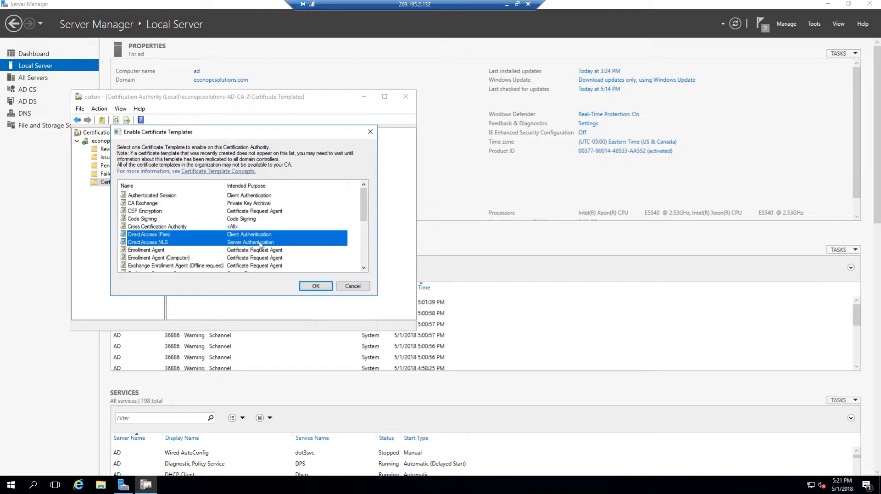
click(310, 286)
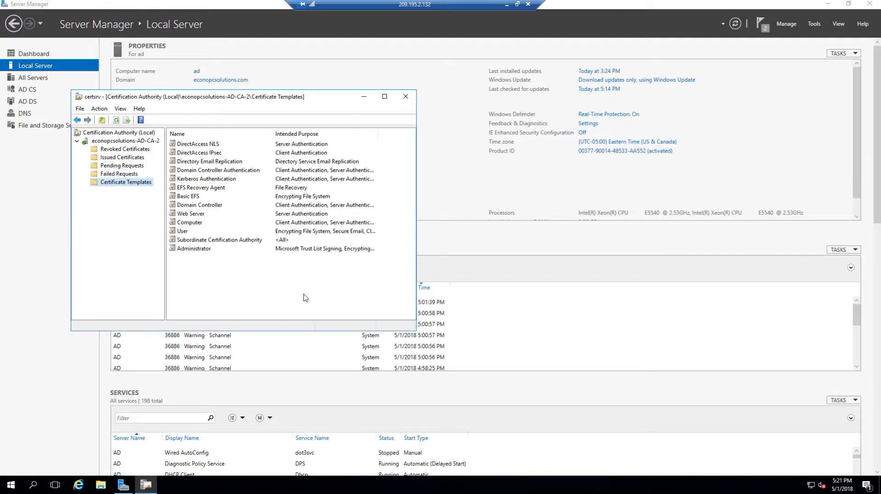
click(400, 97)
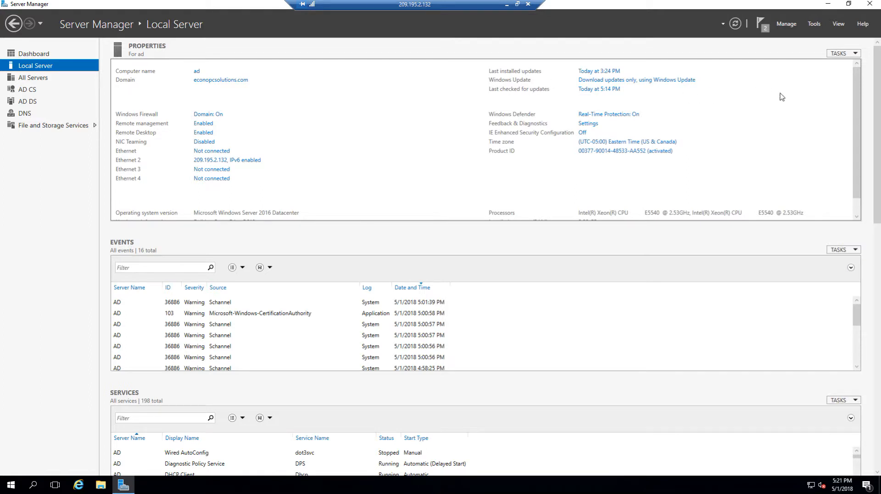
Open Group Policy Management and create a GPO named DirectAccess Certificate AutoEnroll in the econopcsolutions.com domain.
click(815, 25)
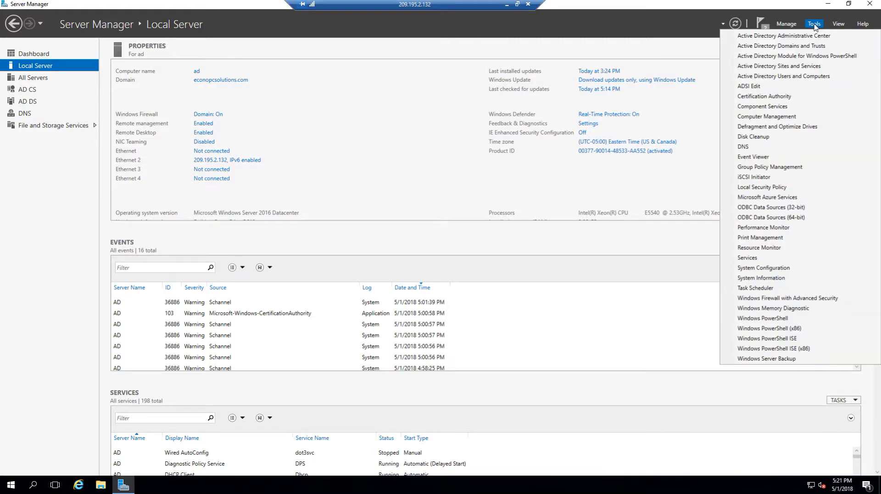
click(791, 170)
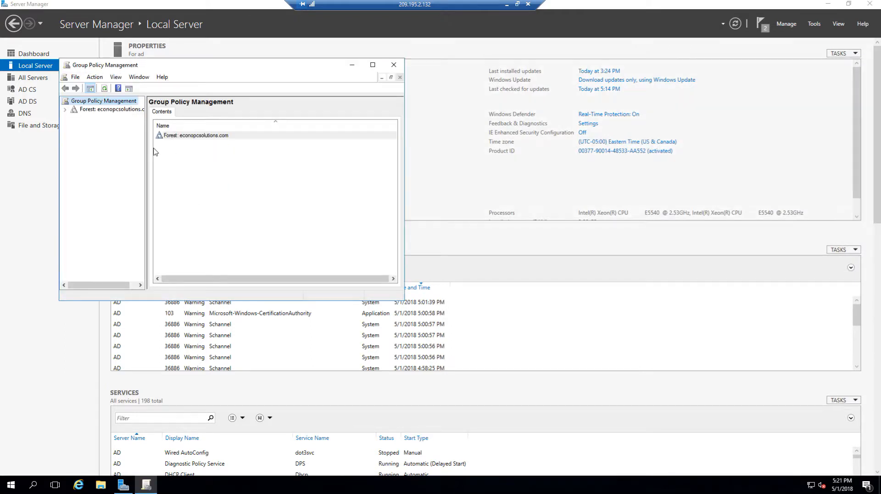
click(66, 110)
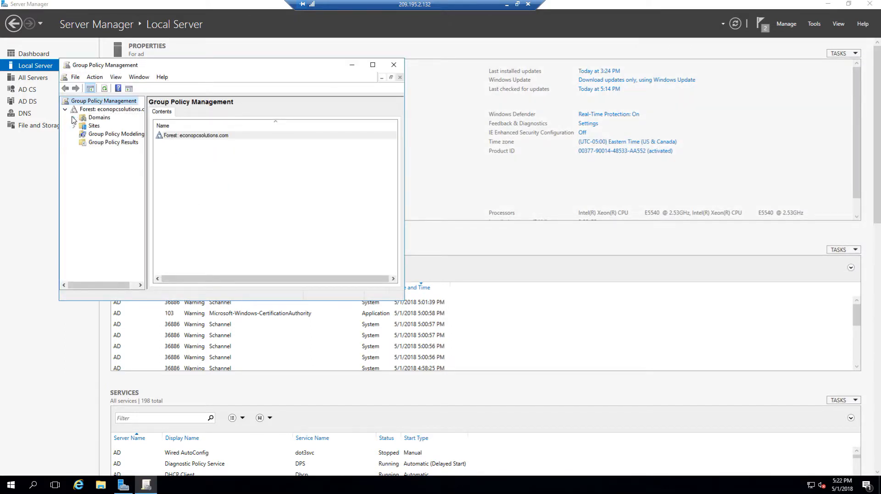
click(74, 118)
click(83, 126)
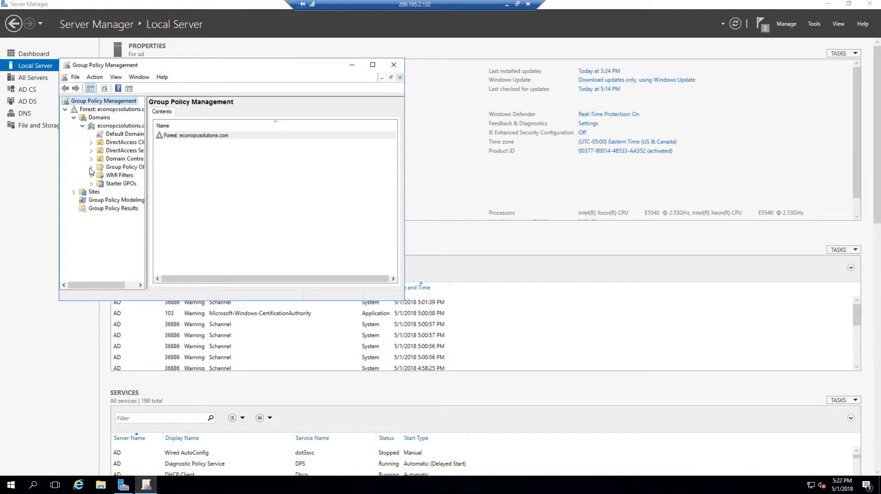
right_click(123, 170)
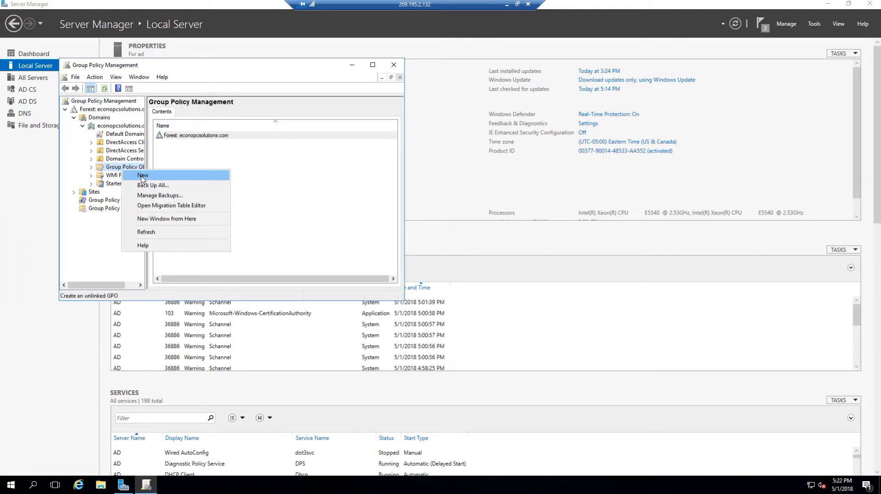
click(143, 176)
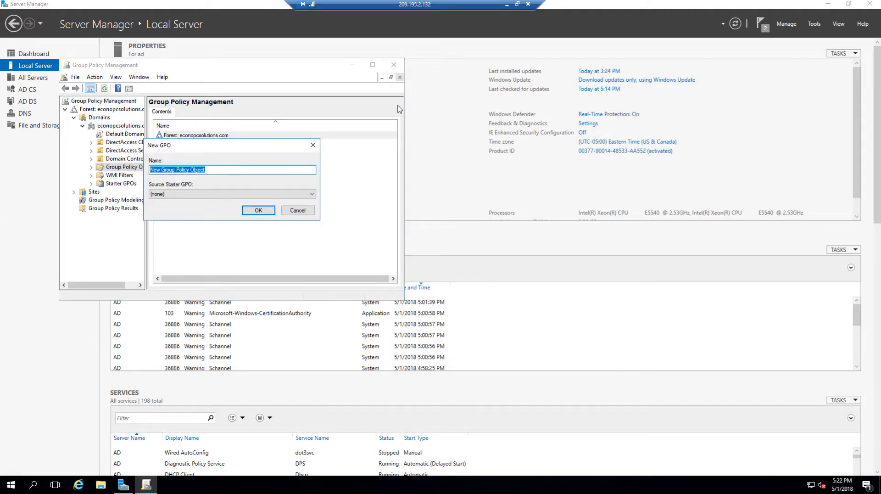
text(D)
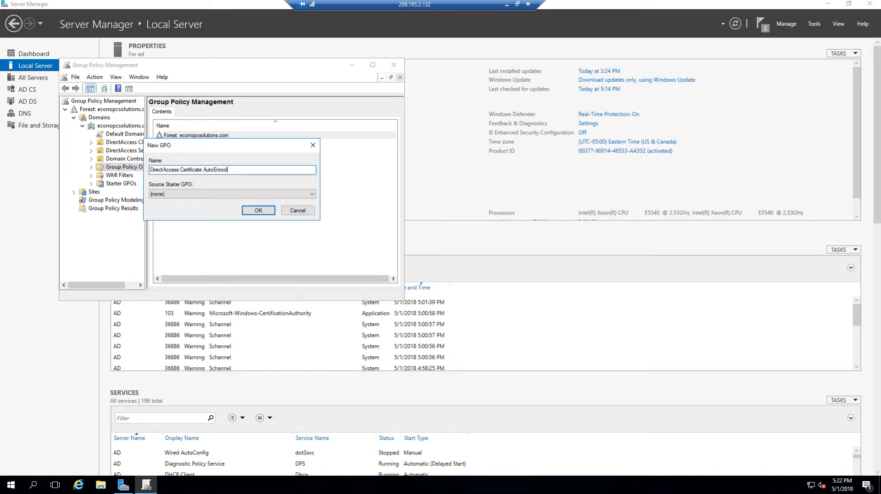
click(257, 211)
Maximize the console, widen its tree and open the DirectAccess Certificate AutoEnroll GPO for editing.
click(91, 167)
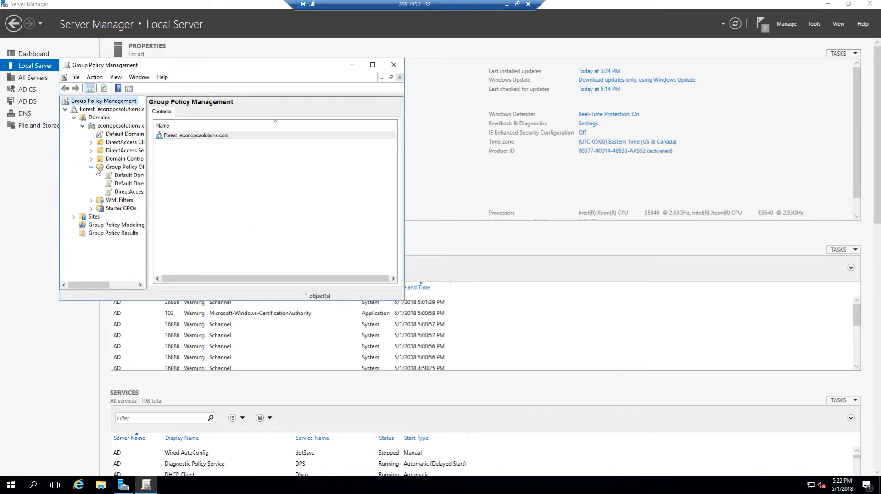
double_click(169, 65)
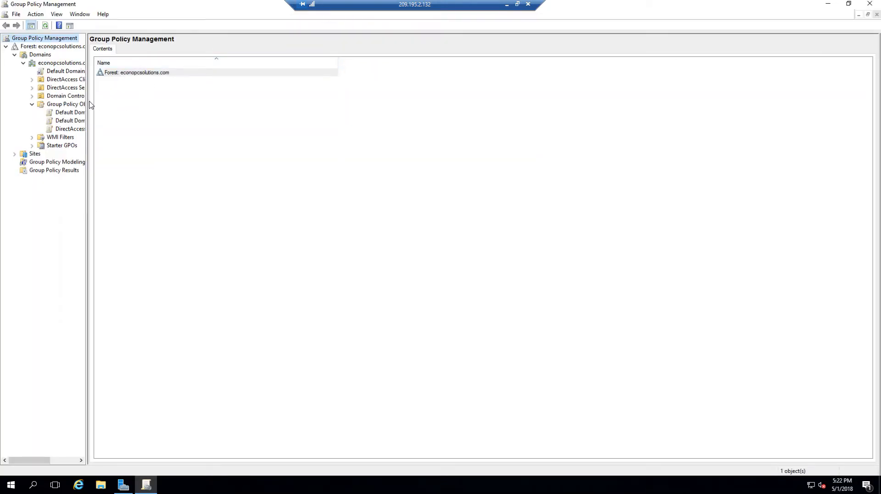
drag(88, 102, 183, 100)
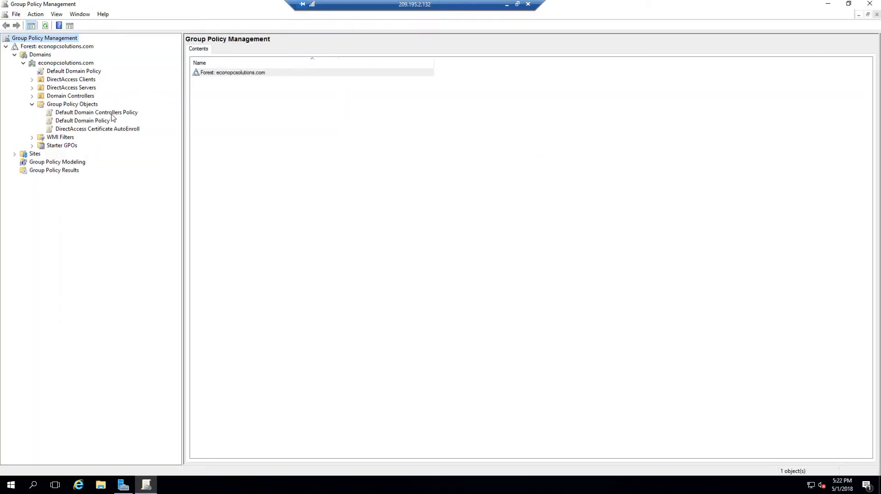
right_click(76, 131)
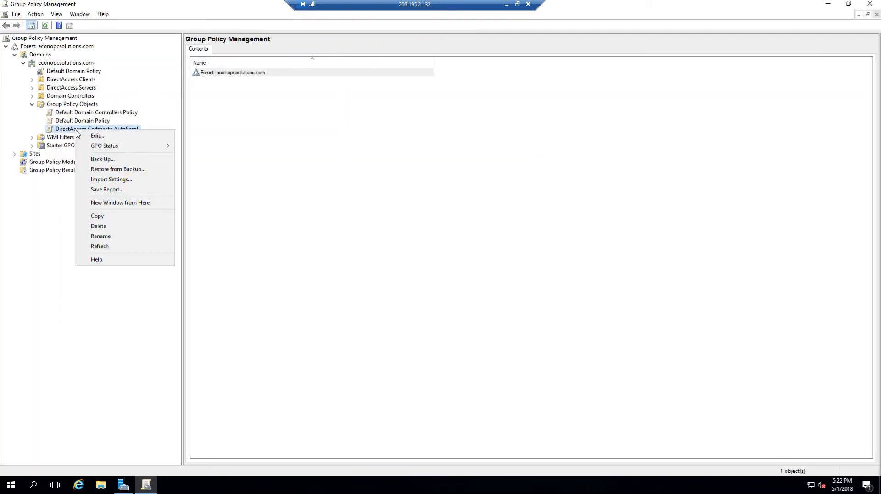
click(111, 138)
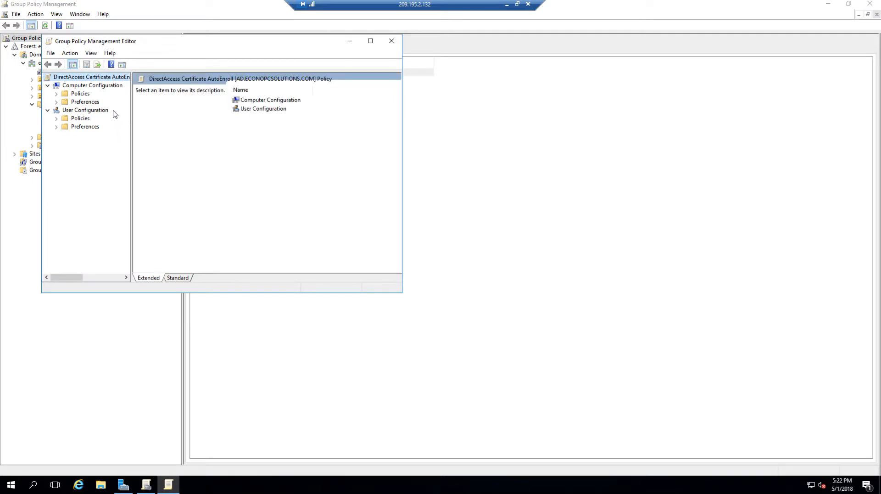
Show the Public Key Policies within the Security Settings of the GPO's Computer Configuration policies.
click(56, 94)
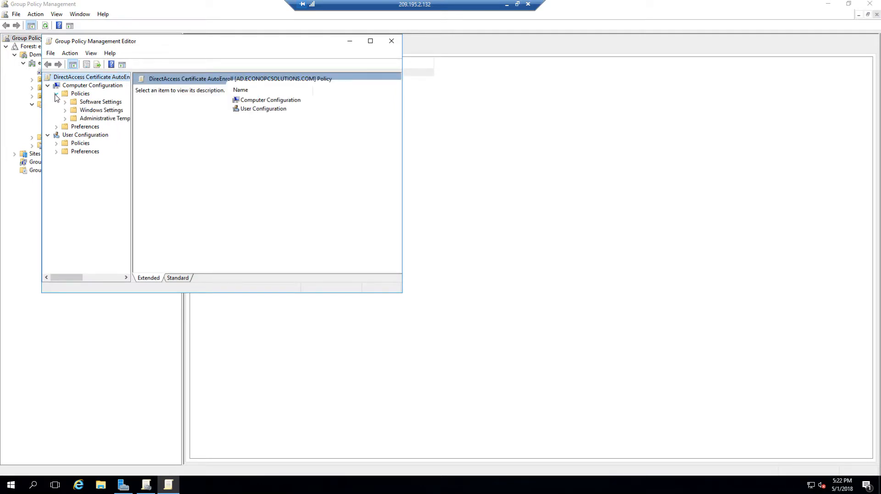
click(65, 110)
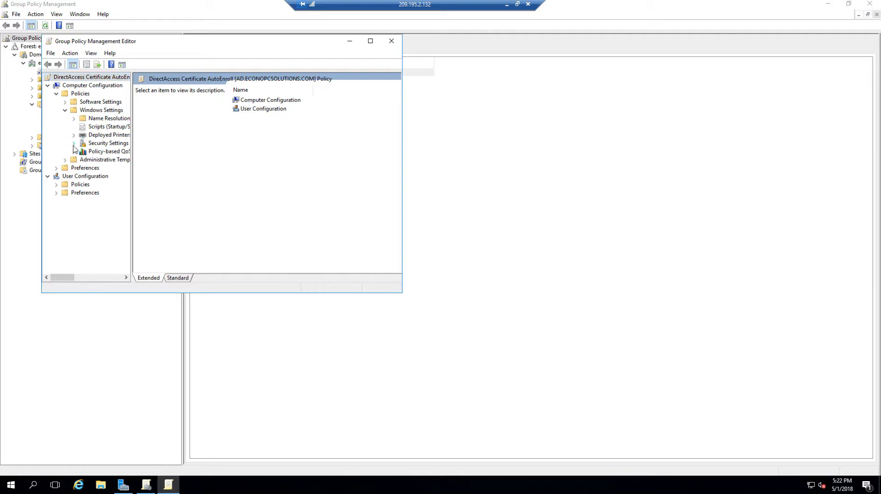
click(73, 143)
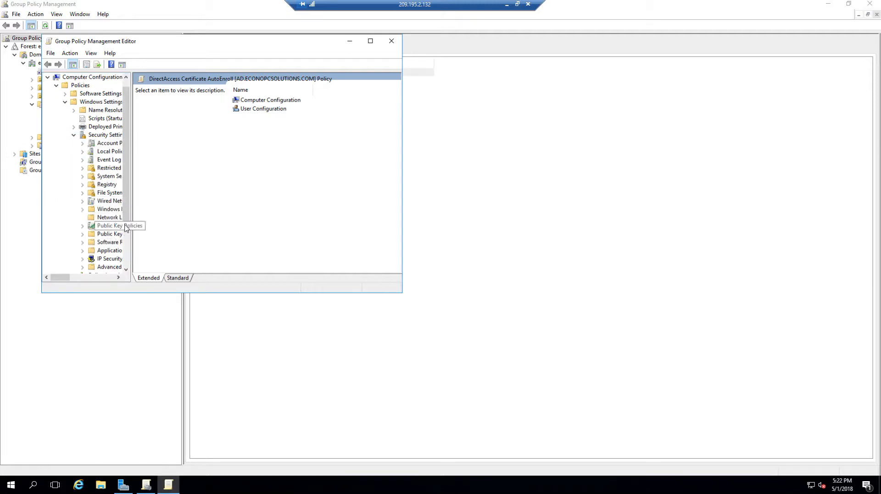
double_click(155, 41)
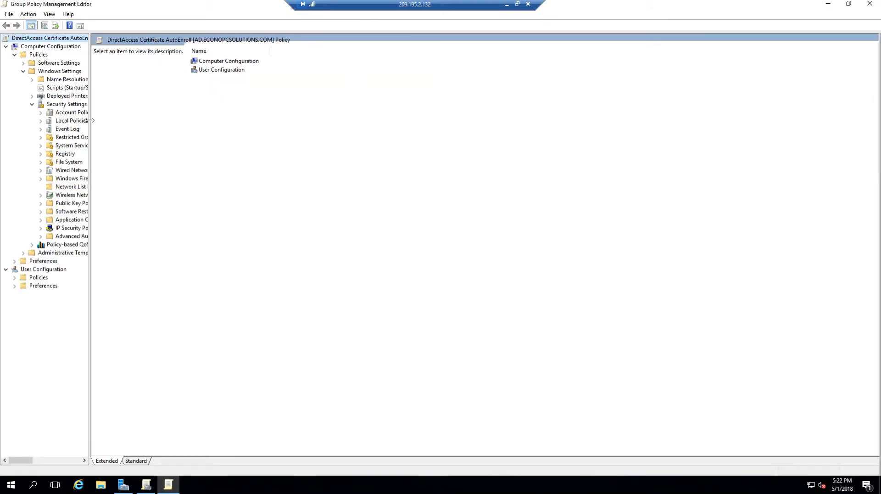
drag(90, 120, 140, 125)
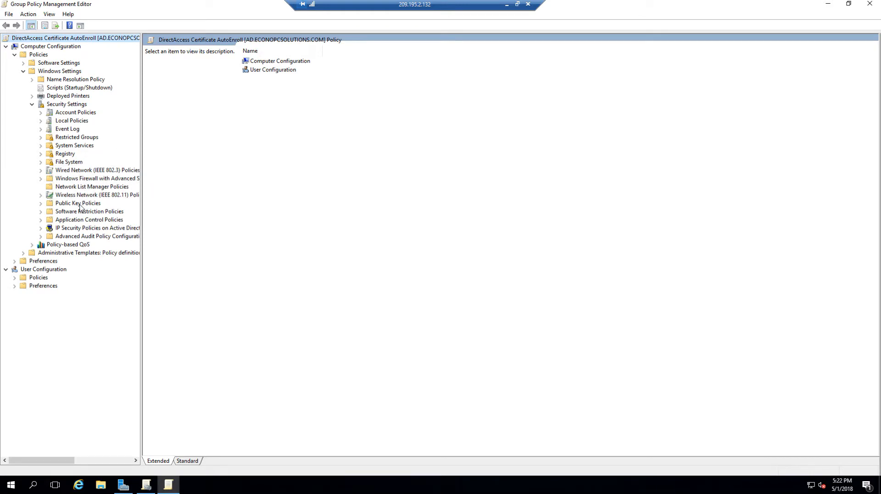
click(41, 204)
click(66, 204)
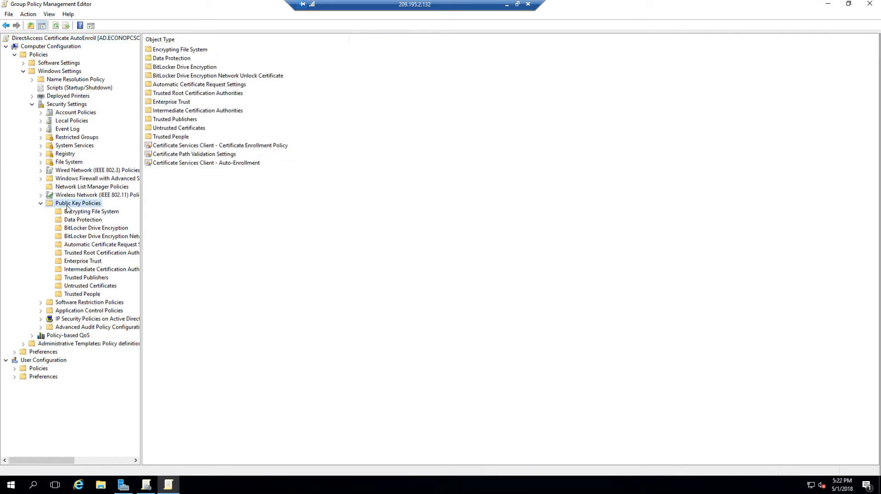
Enable Certificate Services Client - Auto-Enrollment with renewal of expired certificates and updating of template-based certificates, and close the policy editor.
double_click(212, 163)
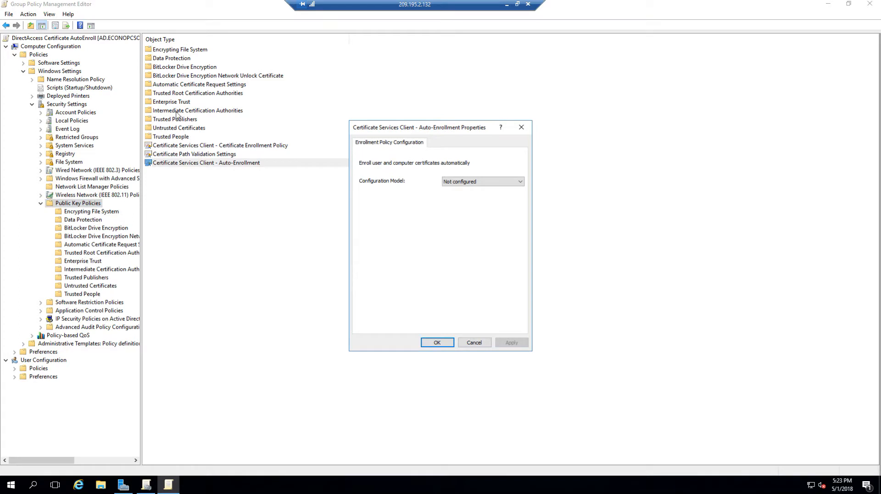
key(Escape)
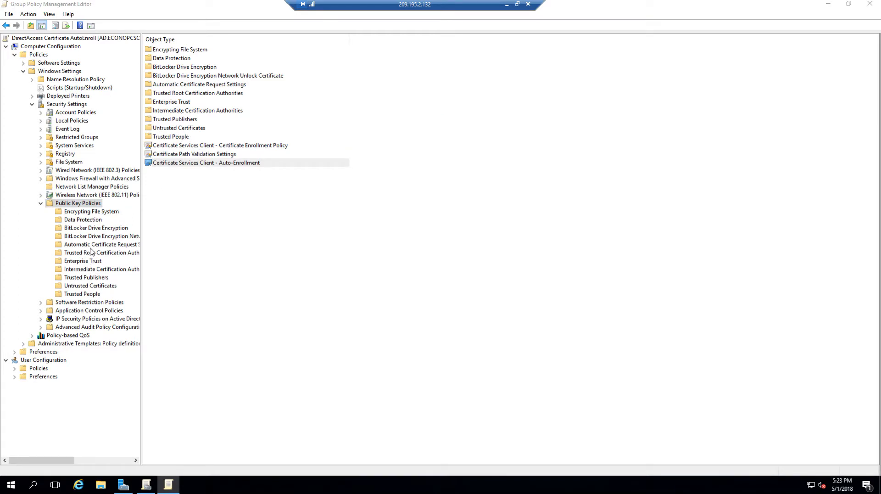
double_click(183, 164)
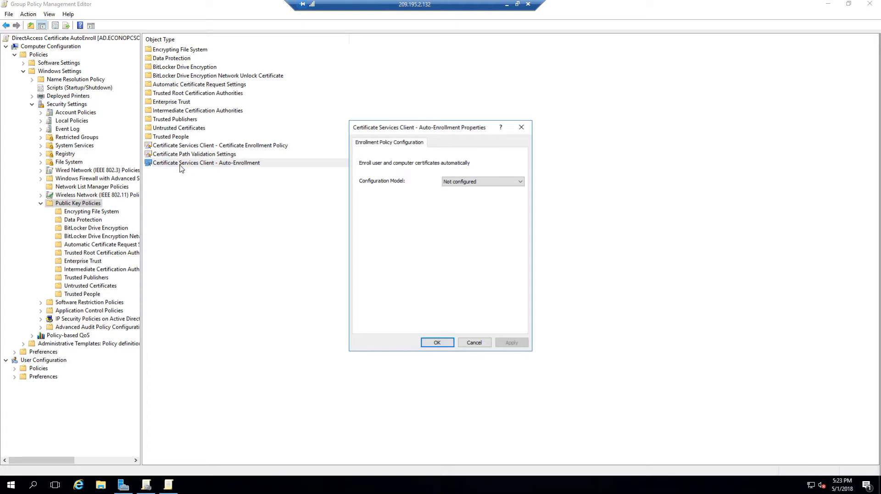
click(478, 183)
click(461, 196)
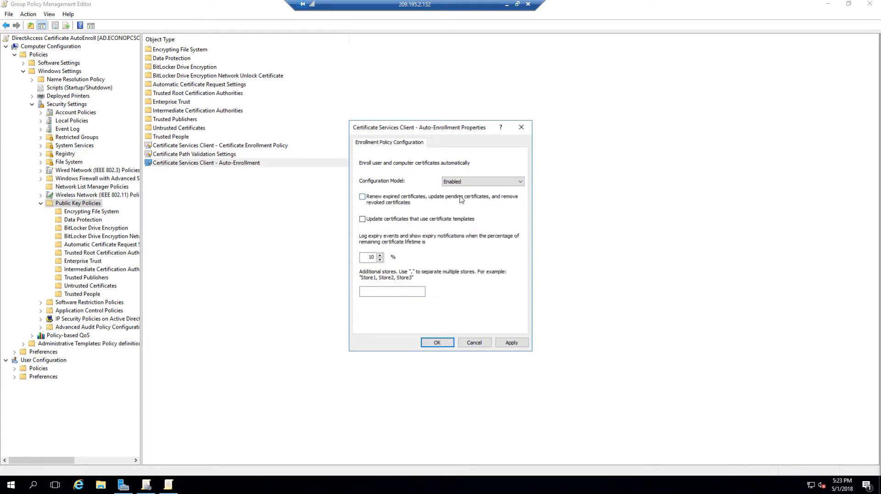
click(363, 197)
click(362, 219)
click(512, 348)
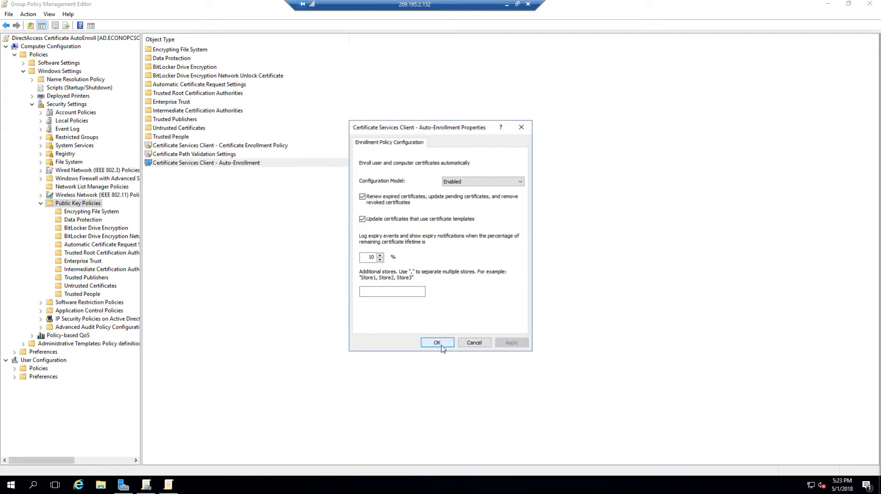
click(437, 343)
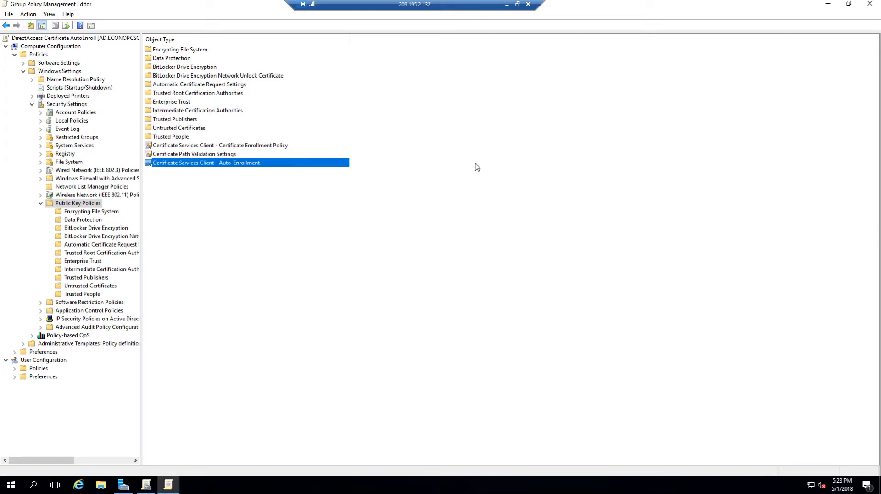
click(870, 4)
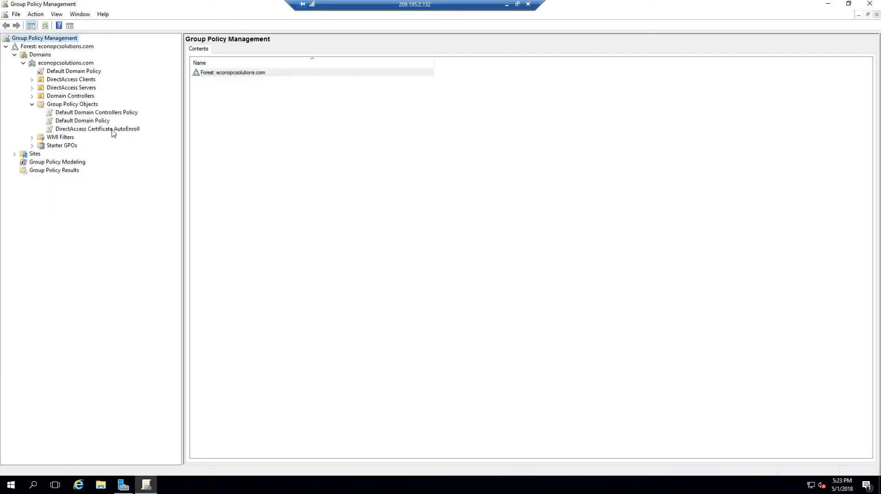
Link the DirectAccess Certificate AutoEnroll GPO to the DirectAccess Clients and DirectAccess Servers organizational units.
click(95, 129)
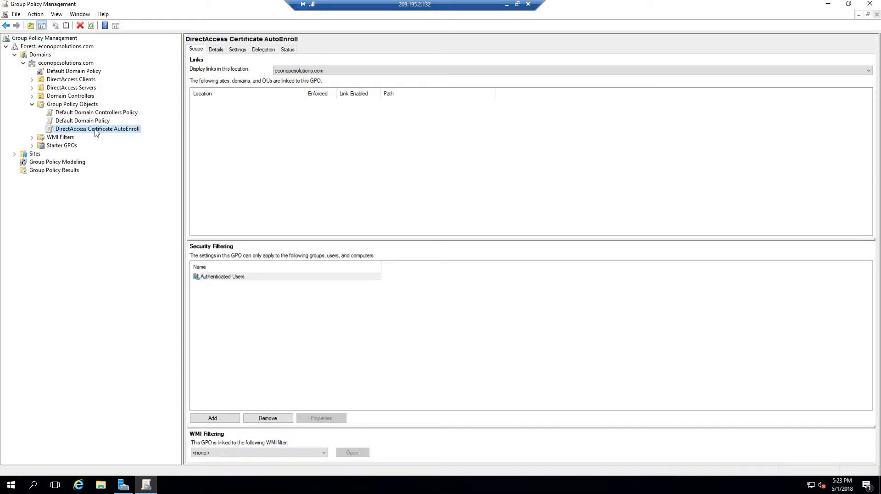
drag(95, 131, 73, 81)
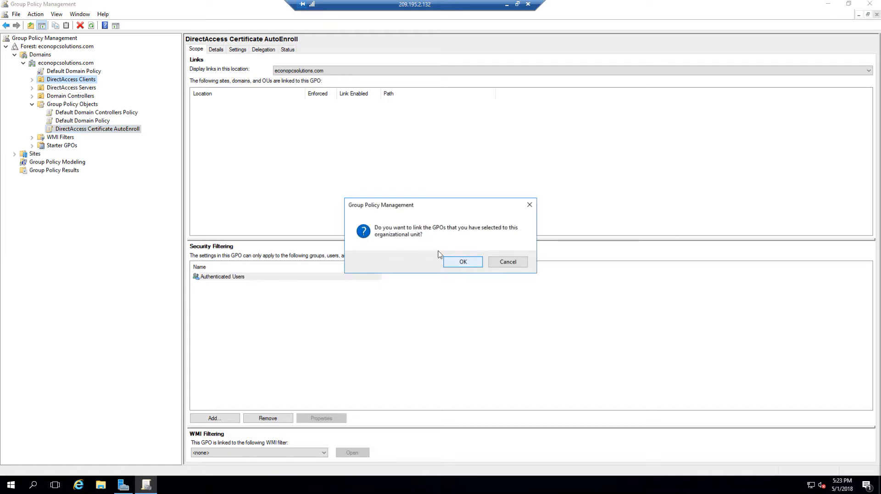
click(462, 264)
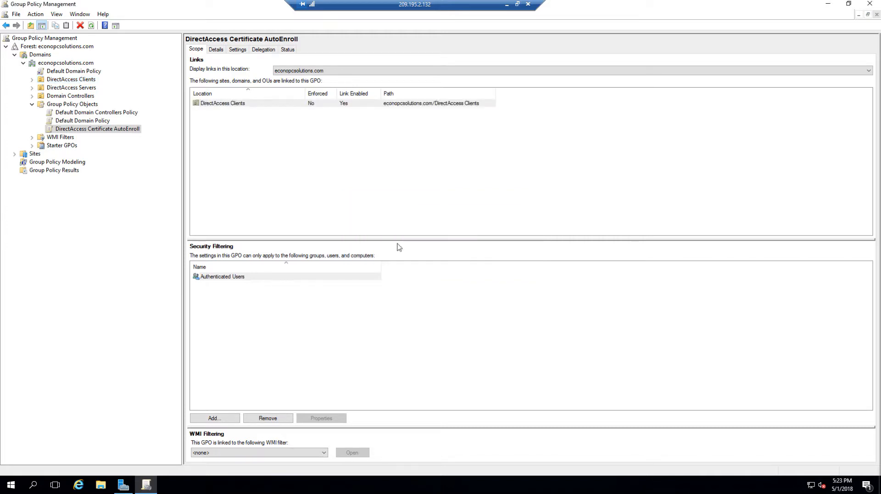
drag(83, 133, 73, 92)
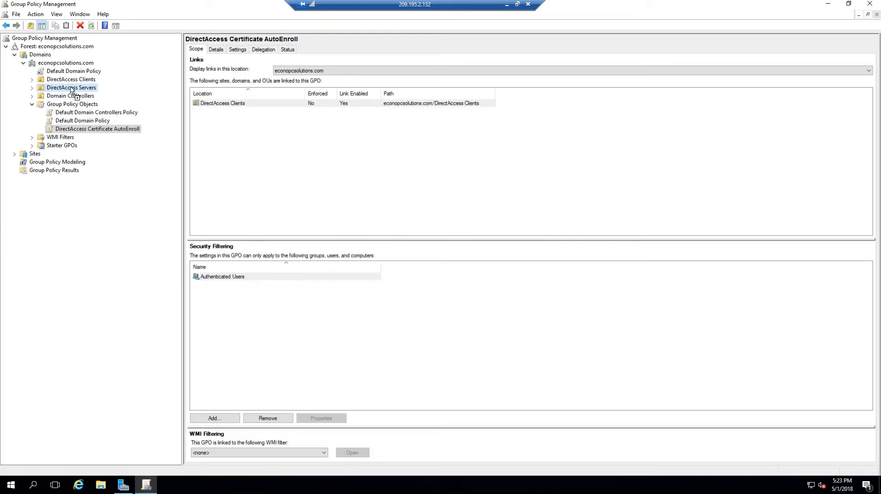
drag(72, 91, 72, 92)
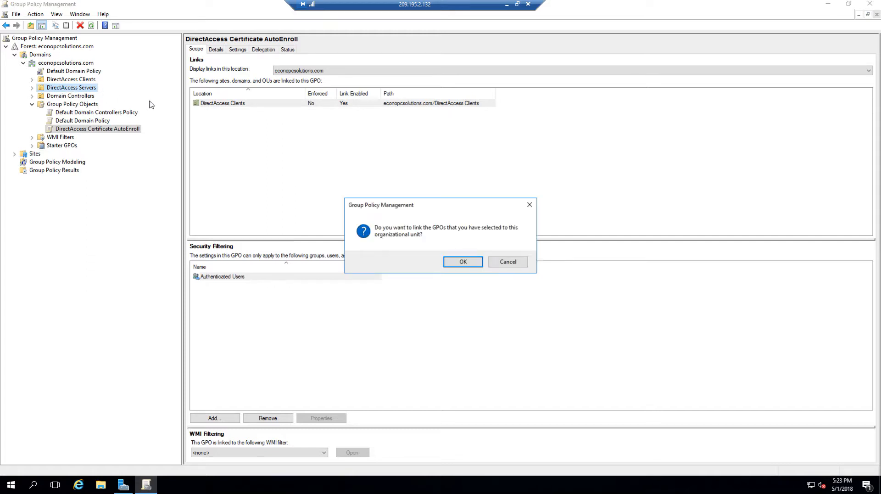
click(463, 264)
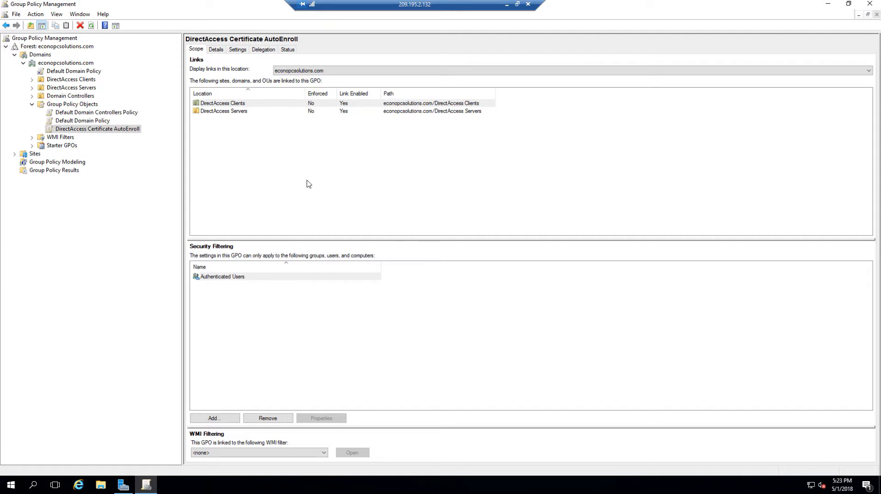
Create another GPO named Enable ICMP among the domain's Group Policy Objects, without a source starter GPO.
right_click(79, 105)
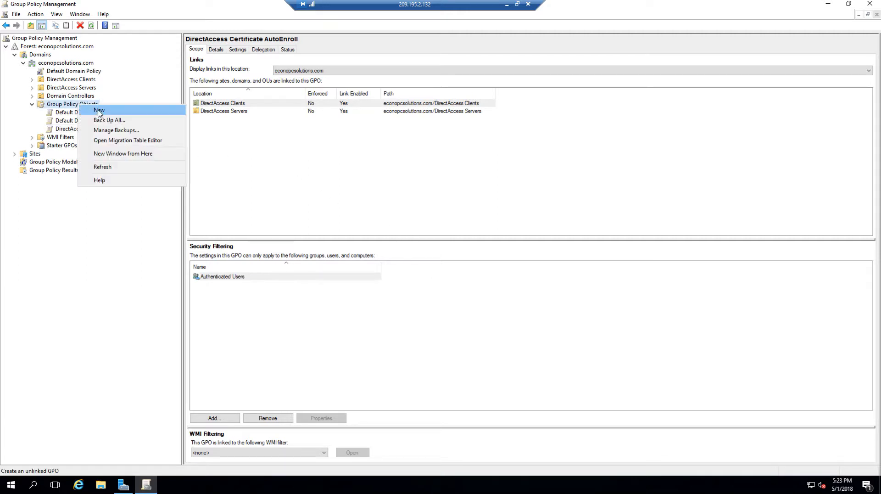
click(100, 110)
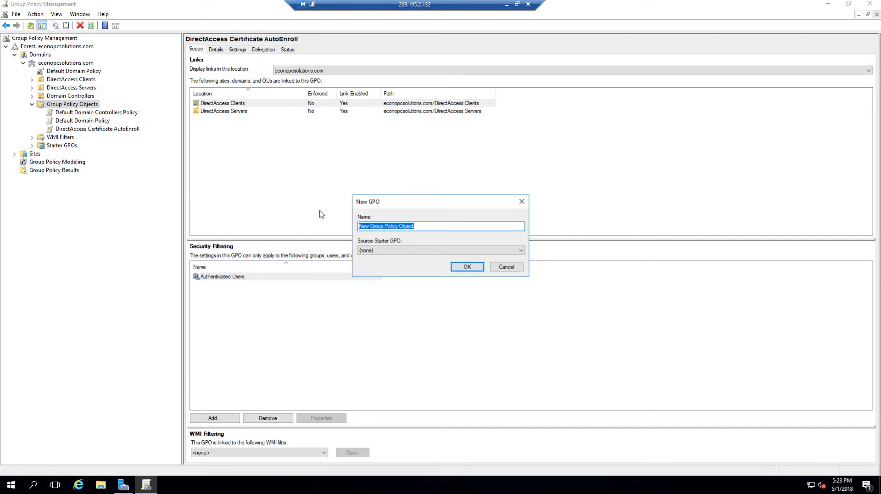
text(Enable ICMP)
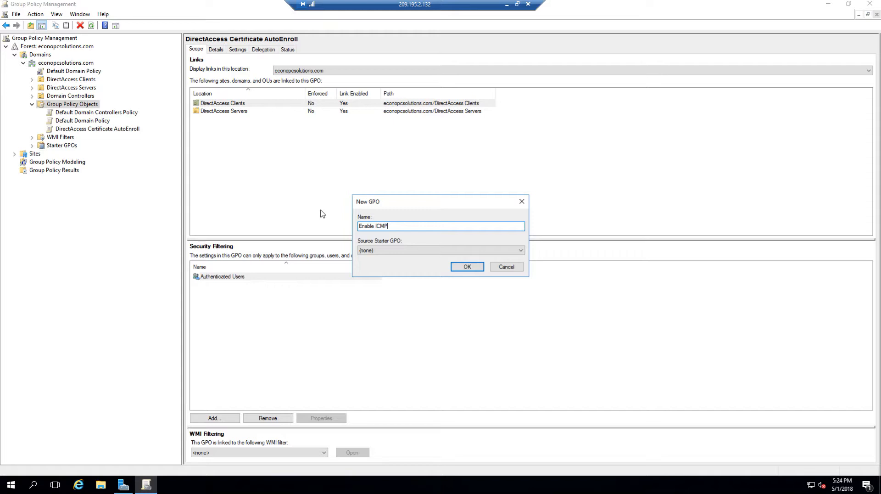
click(465, 269)
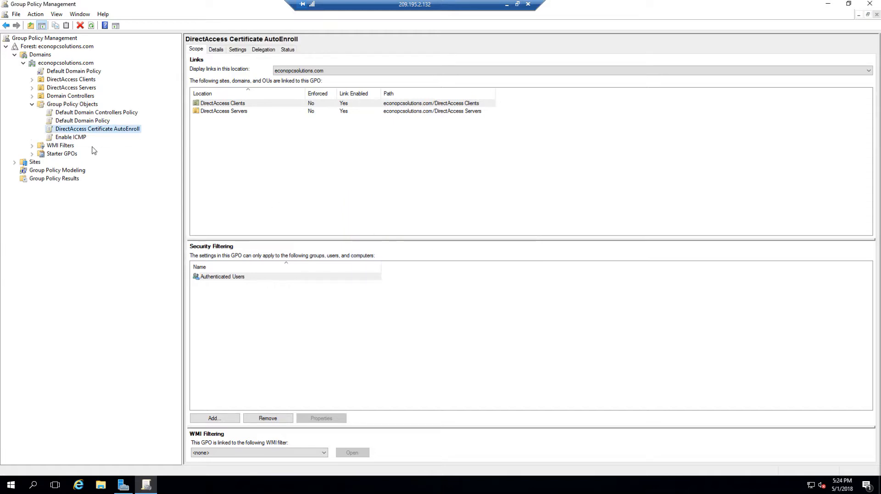
Open the Enable ICMP GPO for editing and expand Windows Firewall with Advanced Security in the computer Security Settings.
right_click(79, 137)
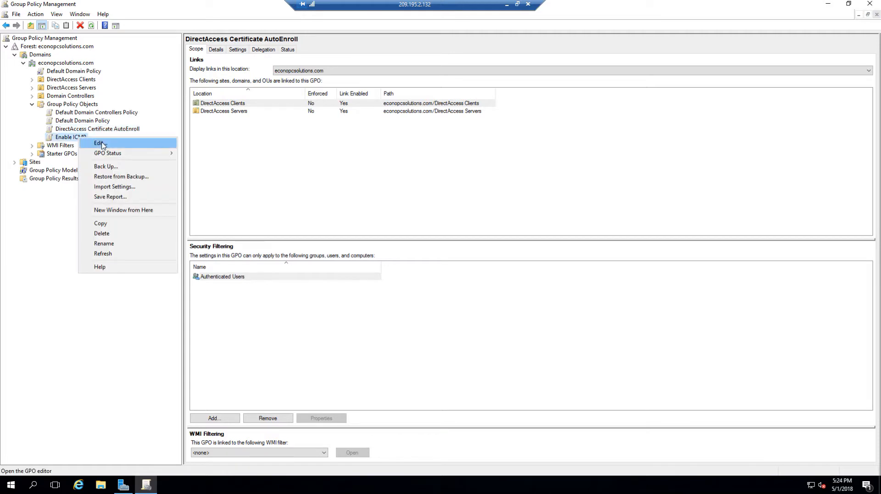
click(102, 142)
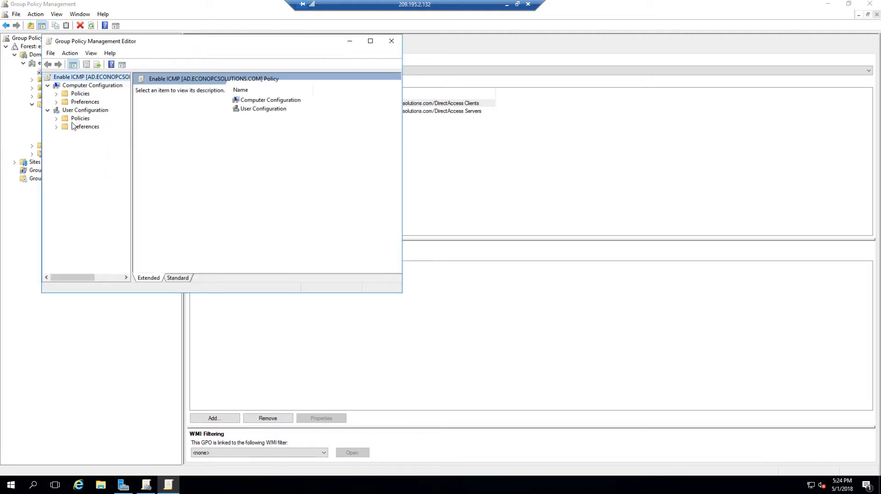
click(57, 93)
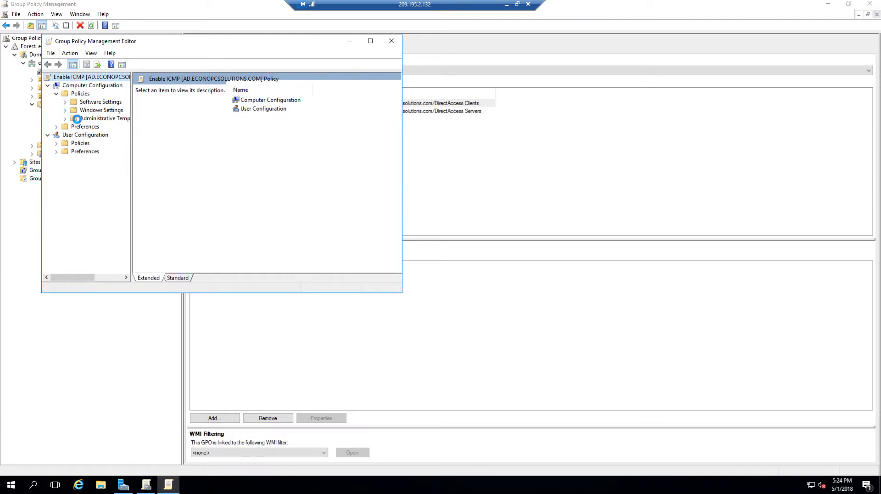
click(65, 110)
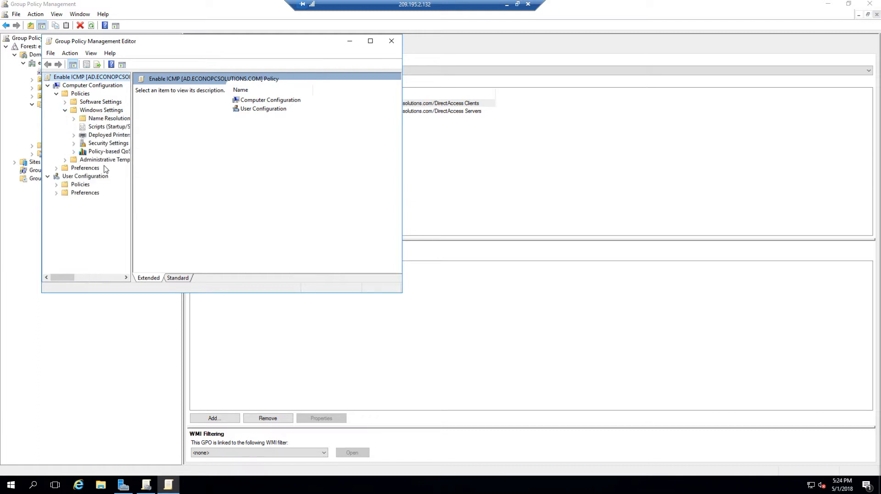
click(74, 143)
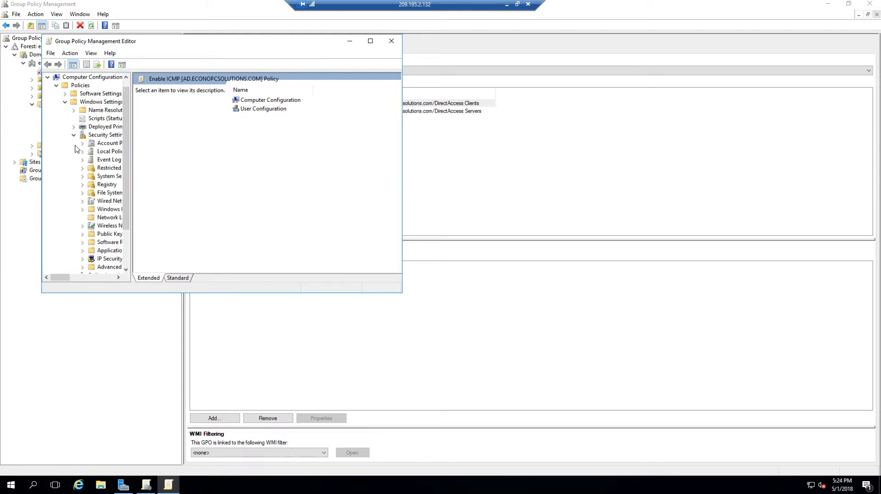
double_click(134, 41)
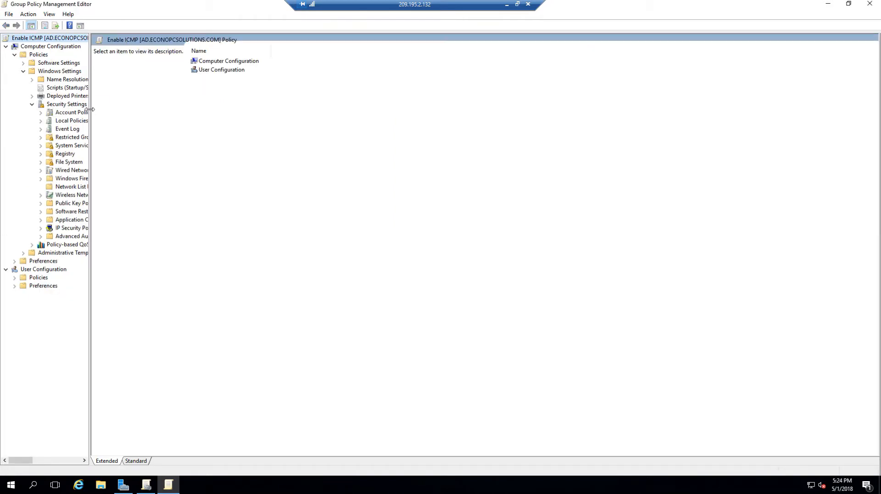
drag(90, 110, 137, 110)
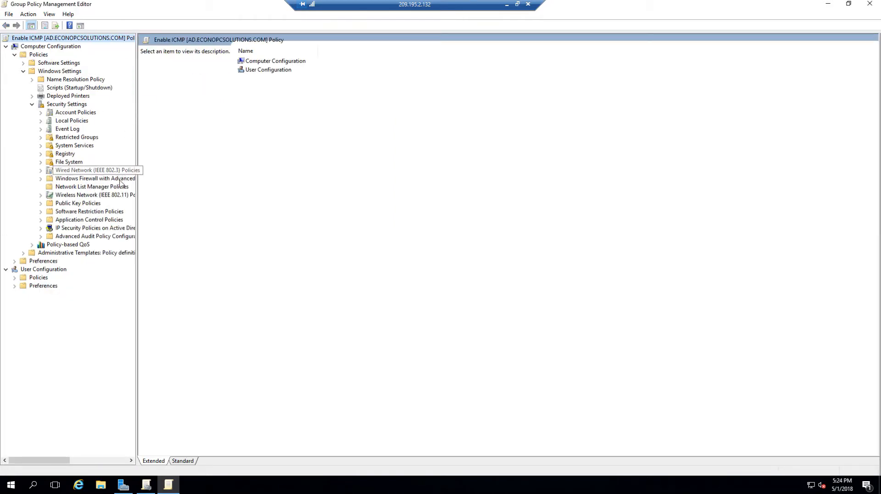
click(41, 179)
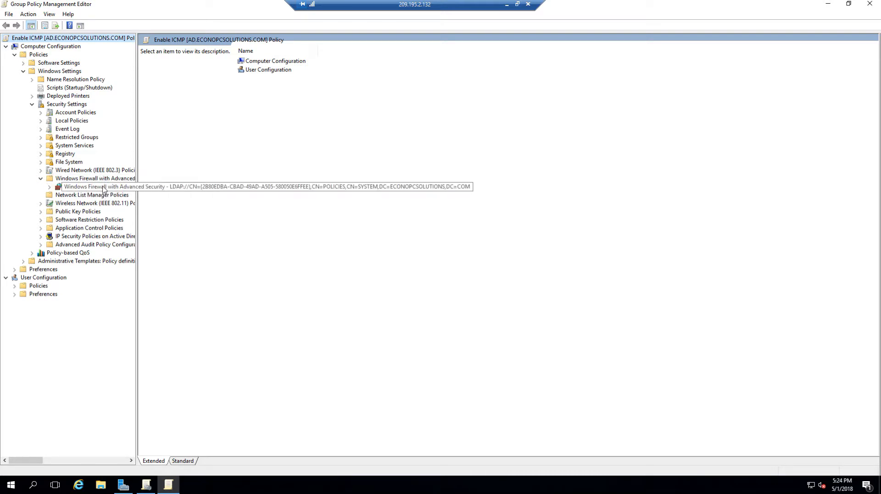
click(49, 187)
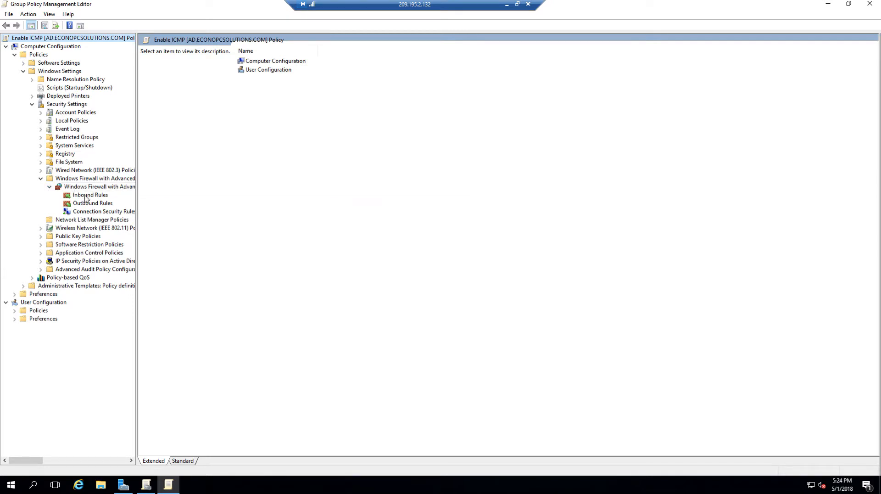
Create inbound firewall rules from the predefined File and Printer Sharing group, keeping all its rules and allowing the connection.
click(86, 197)
right_click(217, 134)
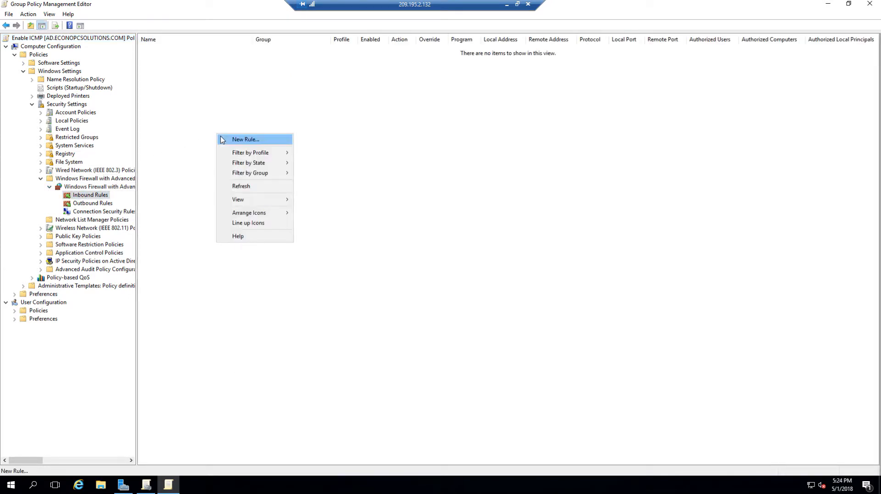
click(222, 140)
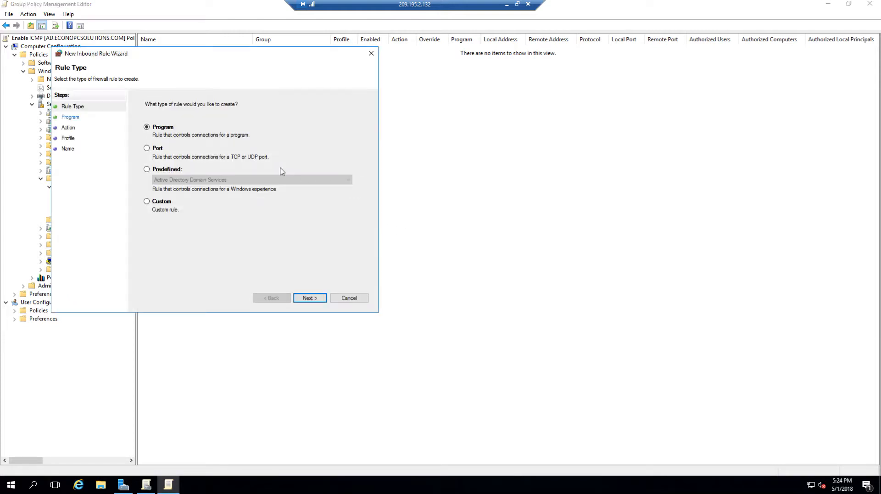
click(147, 169)
click(189, 180)
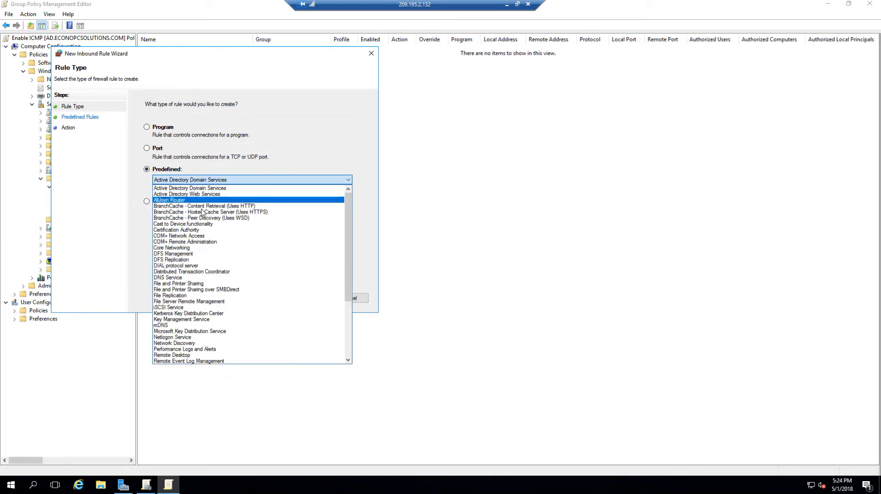
click(196, 284)
click(306, 300)
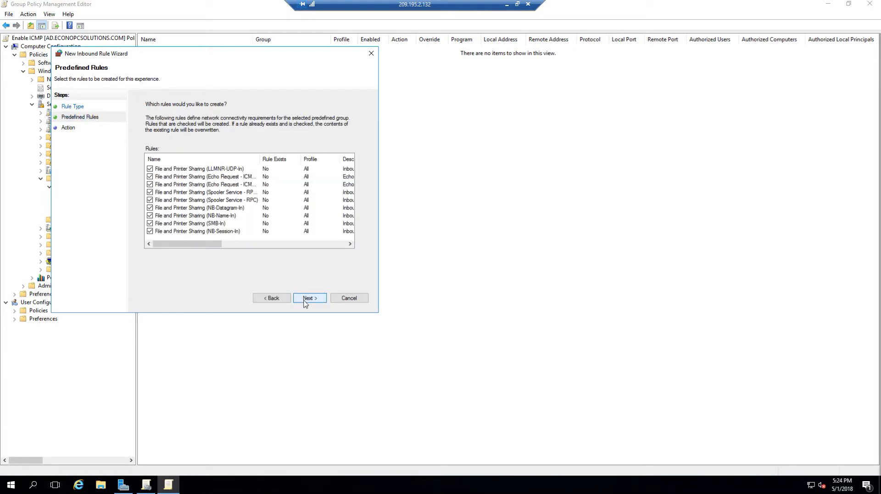
click(308, 298)
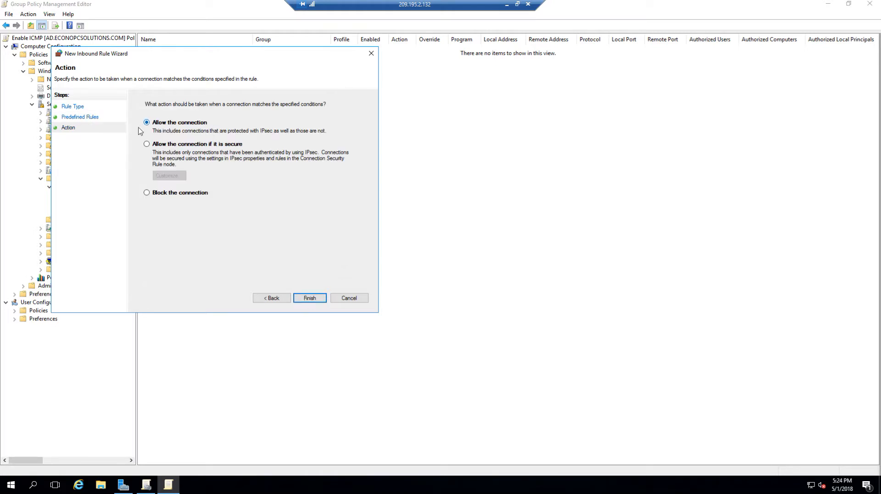
click(302, 302)
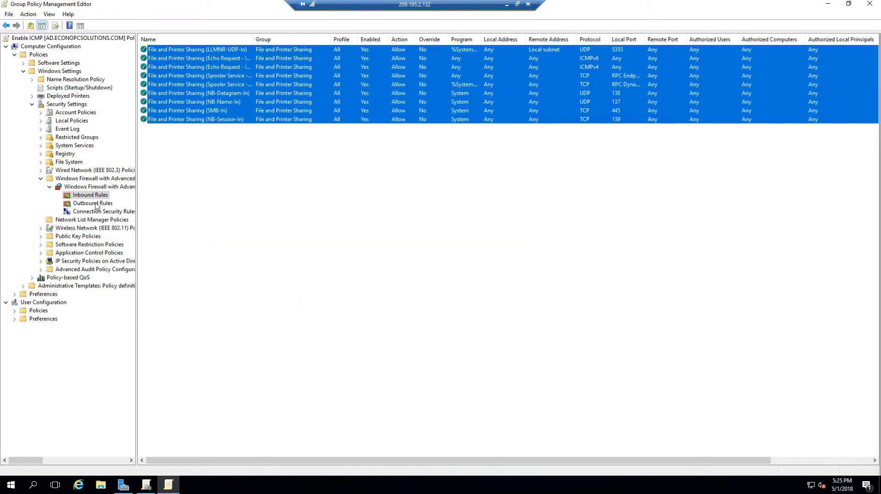
Create outbound firewall rules from the predefined File and Printer Sharing group, allowing the connection, and close the policy editor.
click(96, 205)
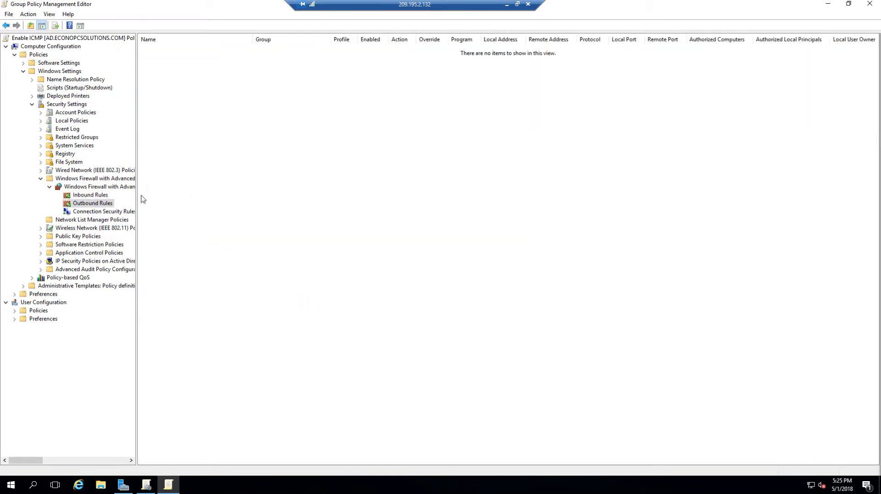
right_click(208, 165)
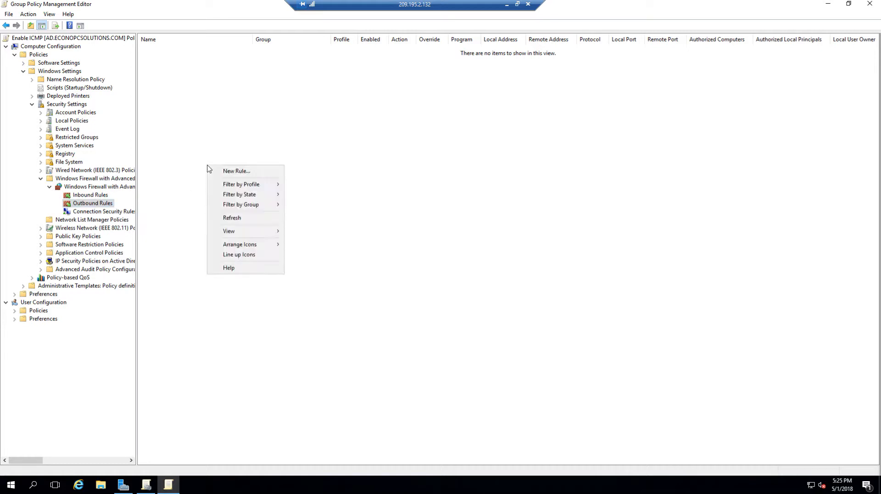
click(250, 174)
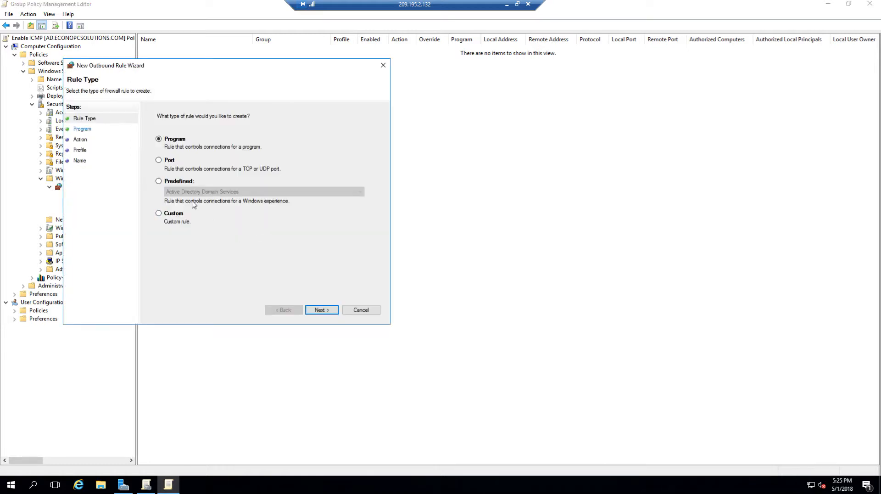
click(159, 181)
click(192, 193)
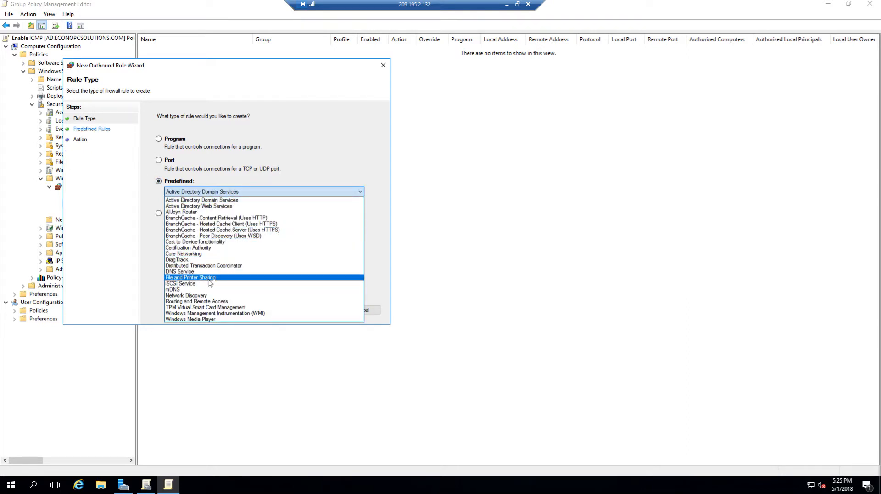
click(229, 278)
click(322, 311)
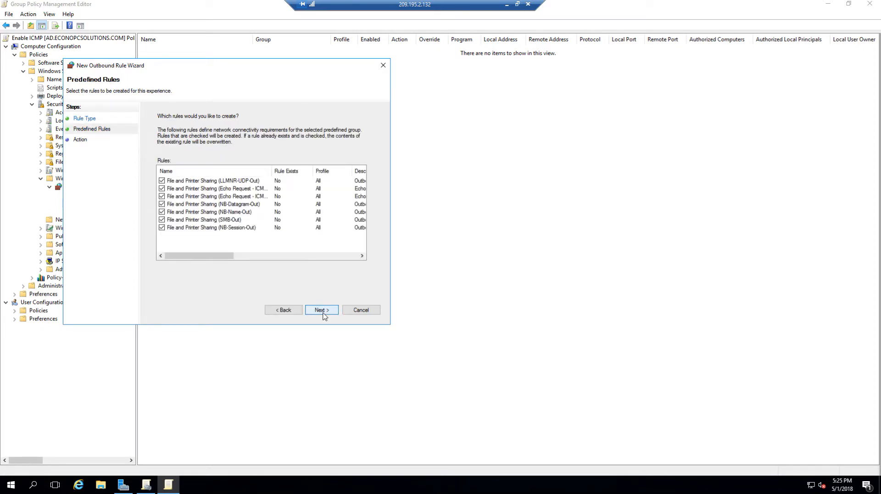
click(321, 310)
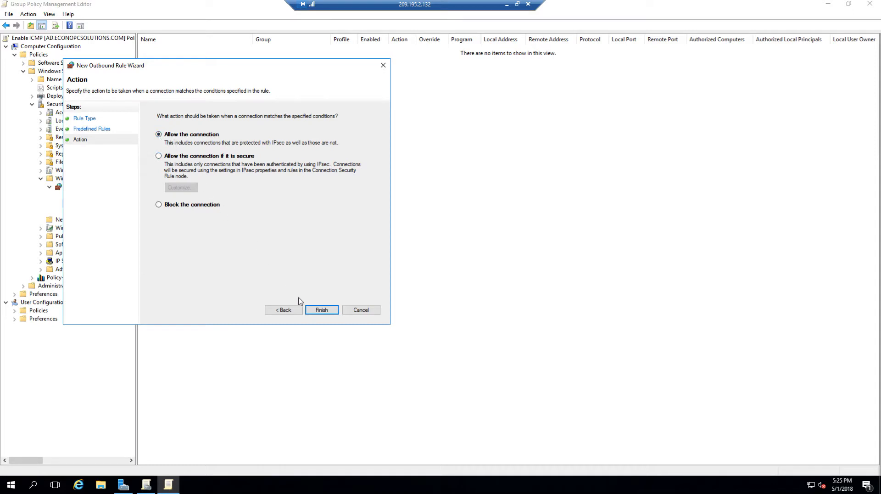
click(322, 310)
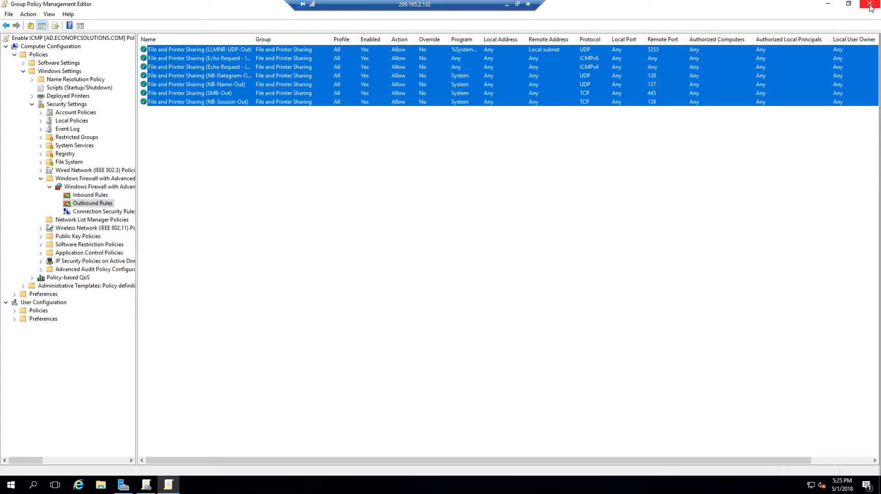
click(870, 7)
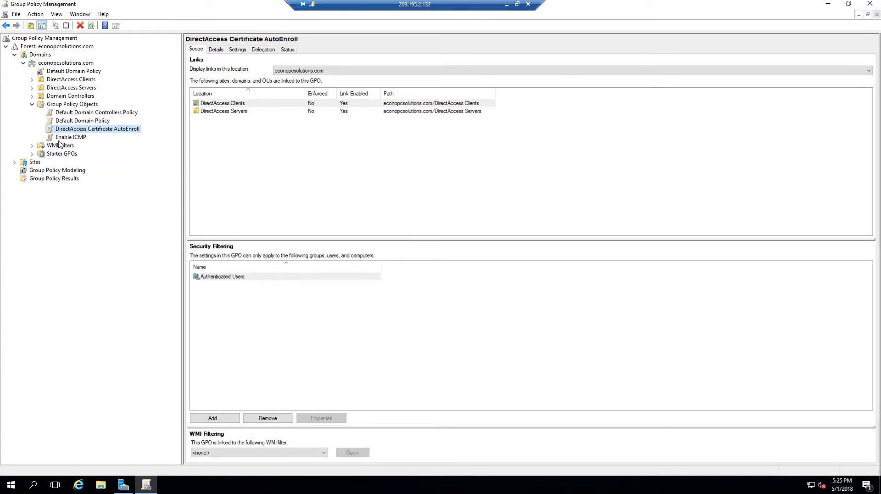
Link the Enable ICMP GPO to the DirectAccess Clients and DirectAccess Servers organizational units.
drag(76, 138, 78, 80)
click(450, 262)
drag(81, 139, 76, 90)
click(461, 262)
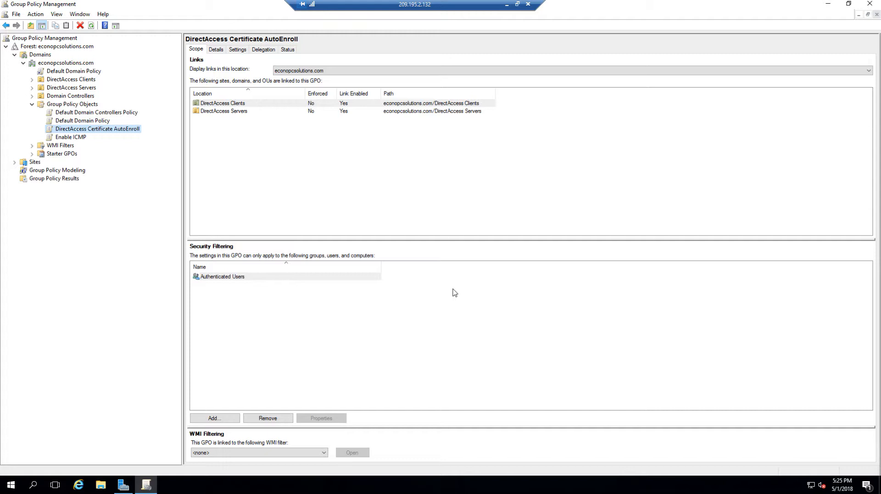
Minimize the current remote session and connect to 209.195.2.133 over Remote Desktop with the Administrator password, accepting the certificate warning.
click(507, 4)
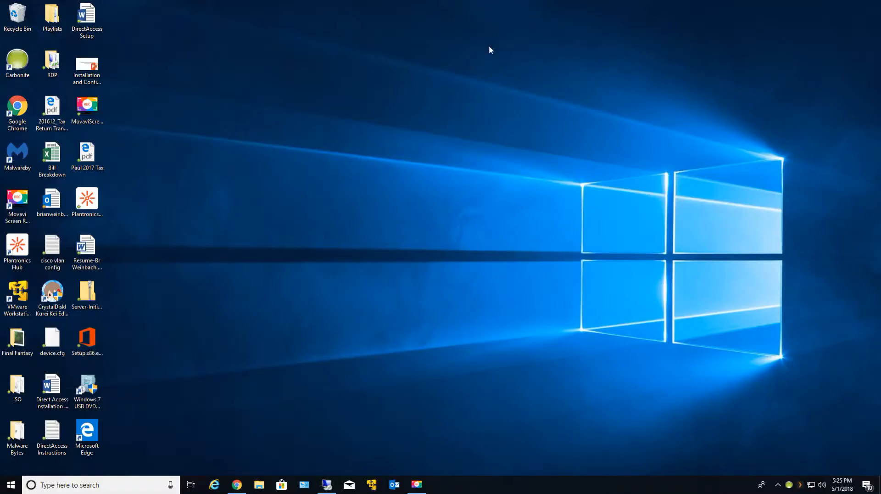
right_click(327, 485)
click(324, 389)
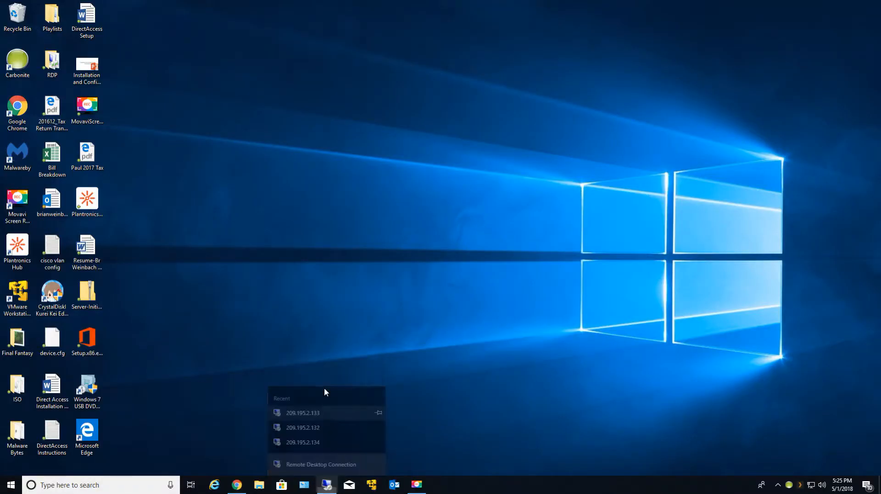
text(********)
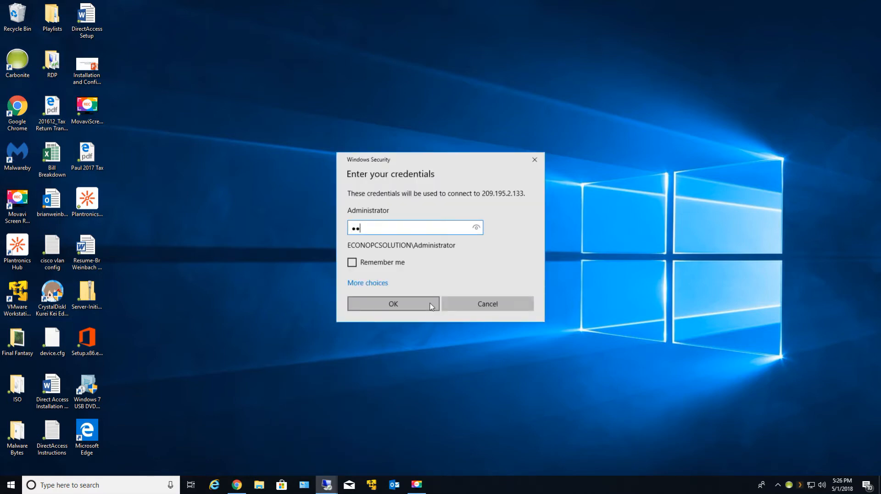
key(Return)
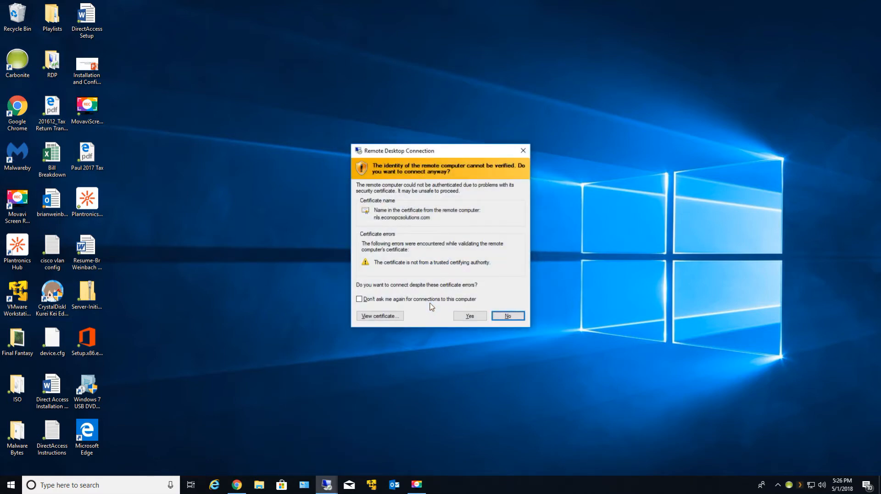
key(Left)
key(Return)
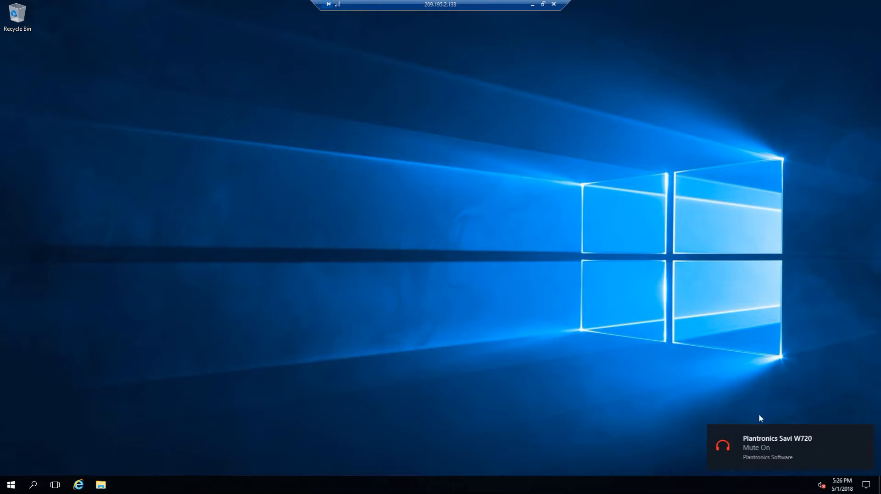
click(867, 432)
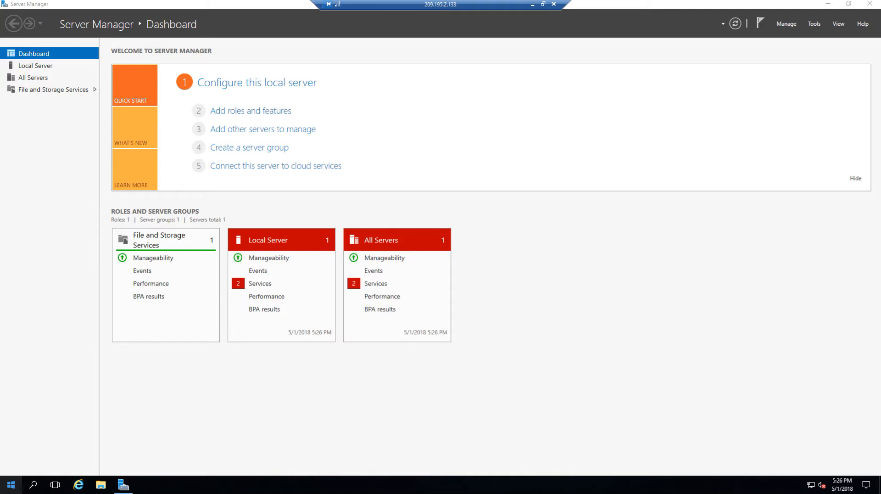
Open Windows PowerShell on the remote server and force a Group Policy refresh with gpupdate /force.
click(13, 486)
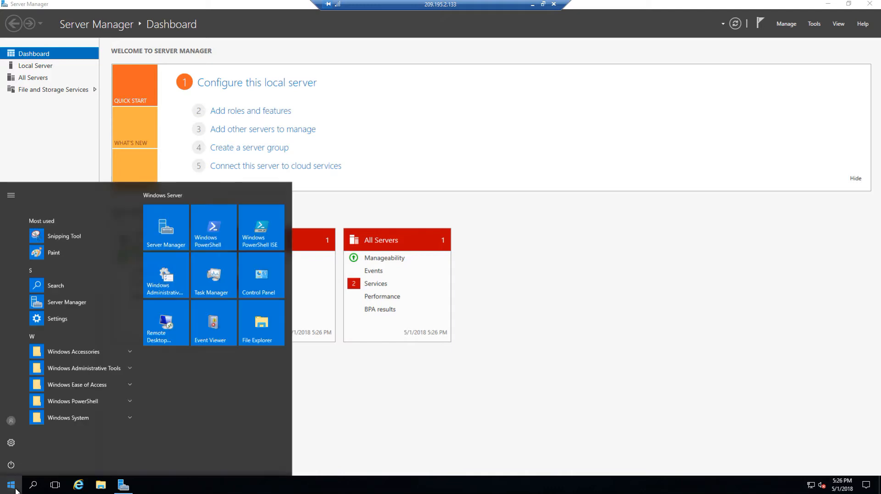
click(215, 232)
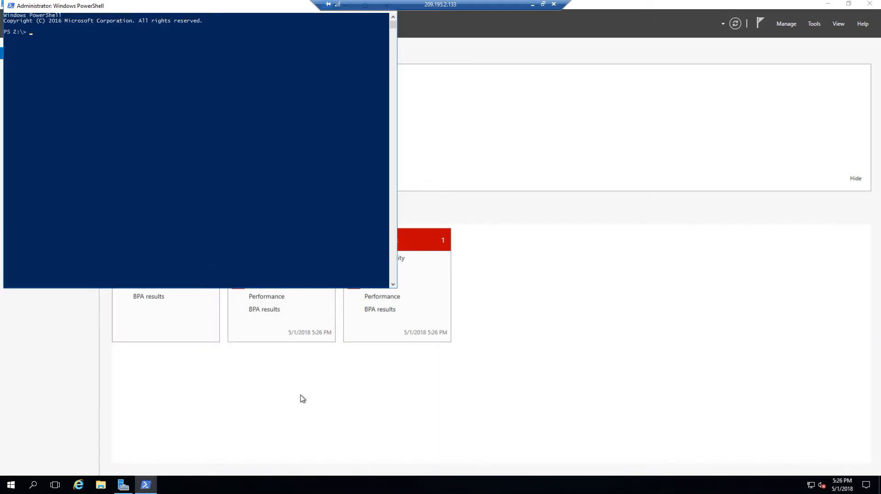
text(gpupdate /force)
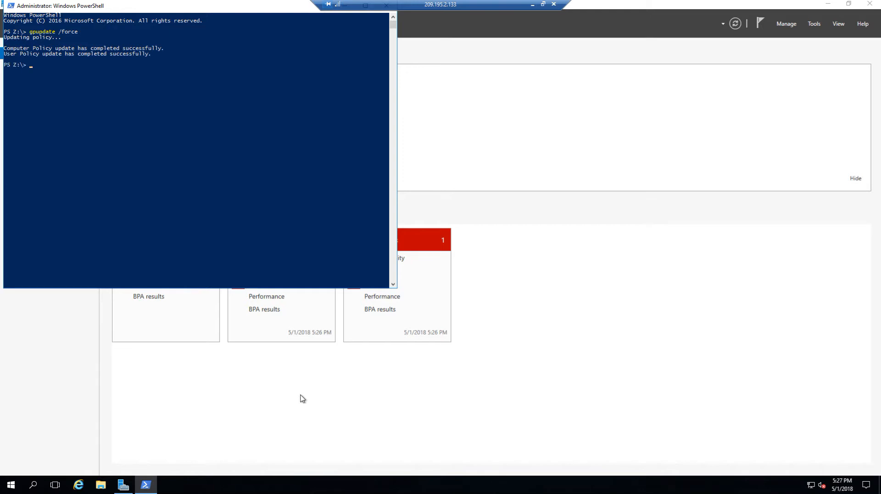
Run gpresult -r and examine the computer's applied Group Policy Objects and security group memberships.
text(gpresult -r)
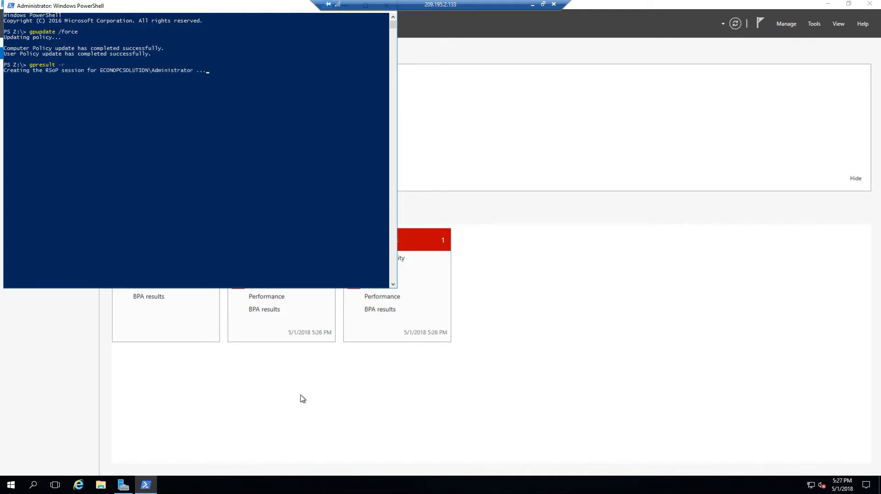
scroll(174, 173, up, 3)
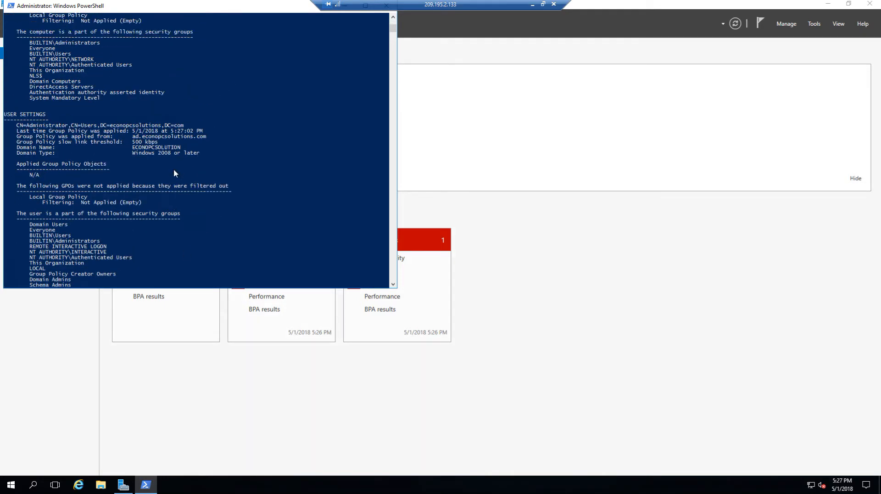
scroll(174, 173, up, 5)
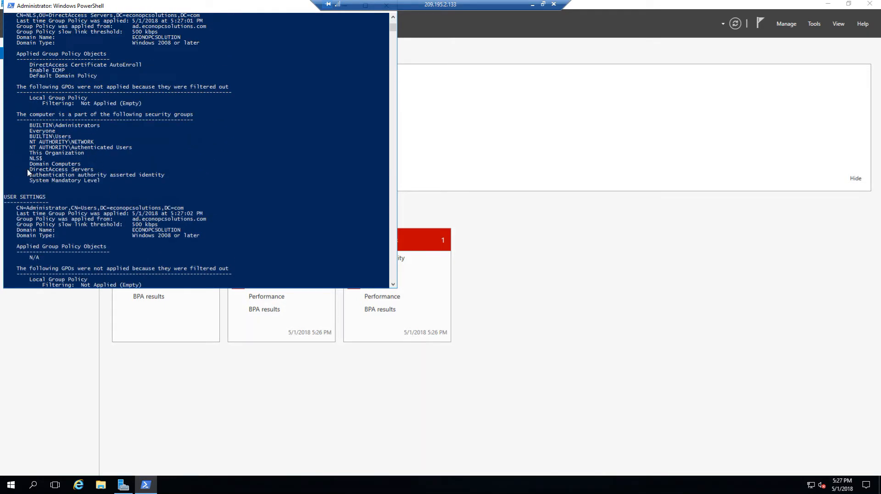
drag(30, 170, 93, 174)
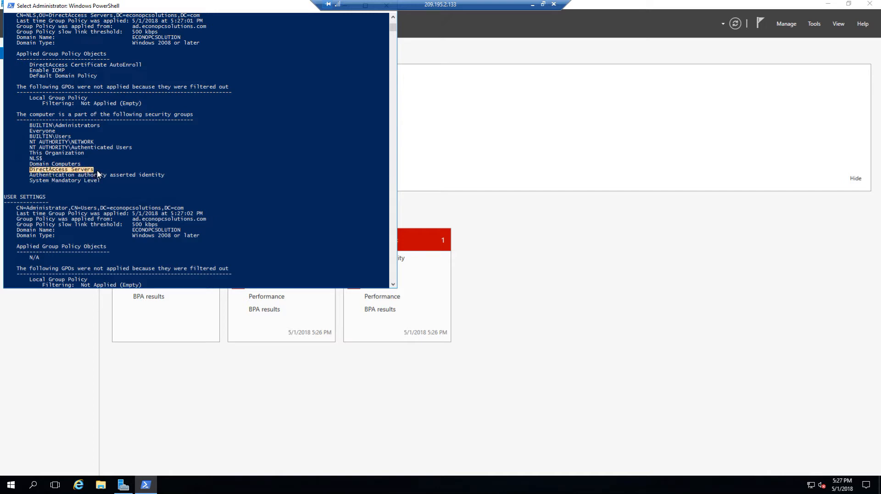
click(98, 170)
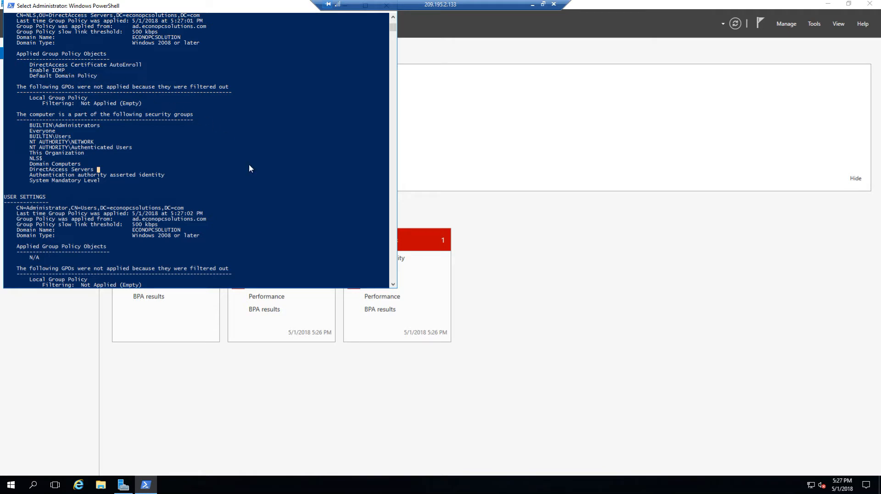
scroll(268, 206, down, 8)
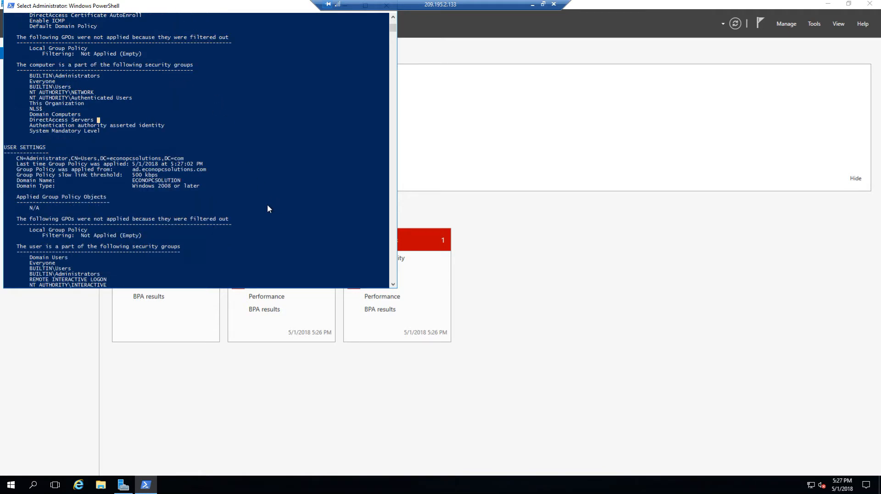
scroll(268, 209, up, 1)
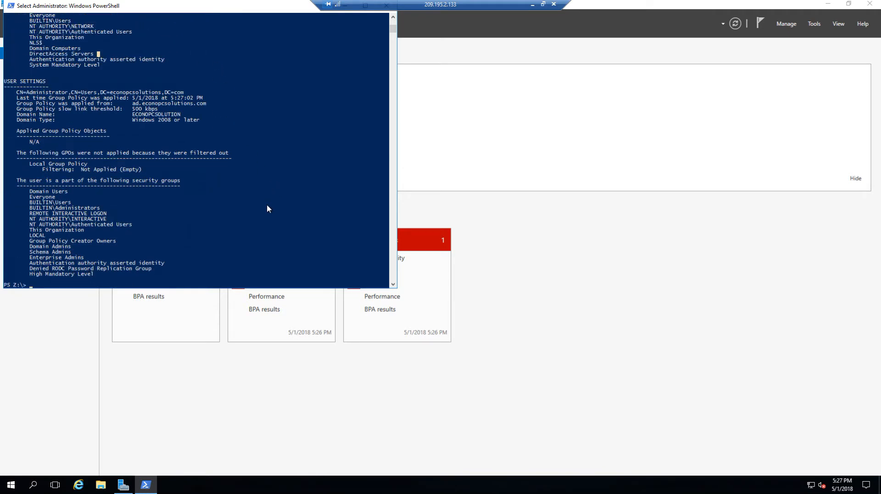
Launch the local computer certificates console with certlm.msc and display the certificates in the Personal store.
text(c)
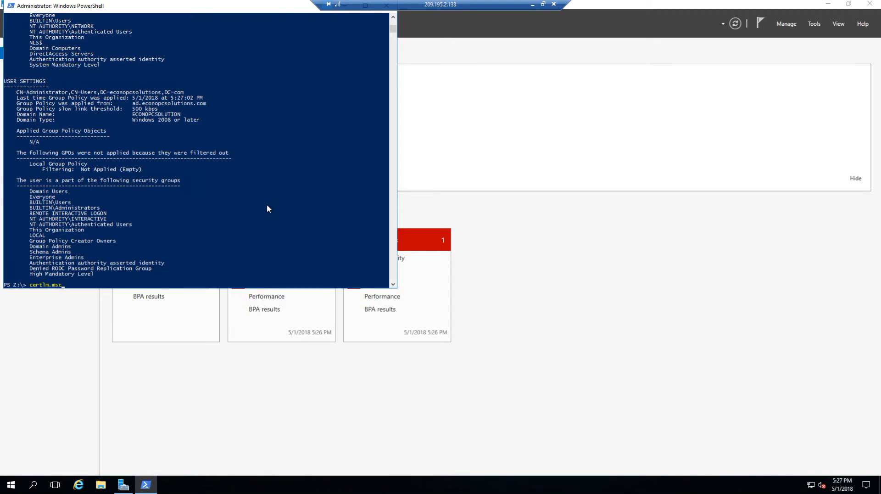
text(ertlm.msc)
key(Return)
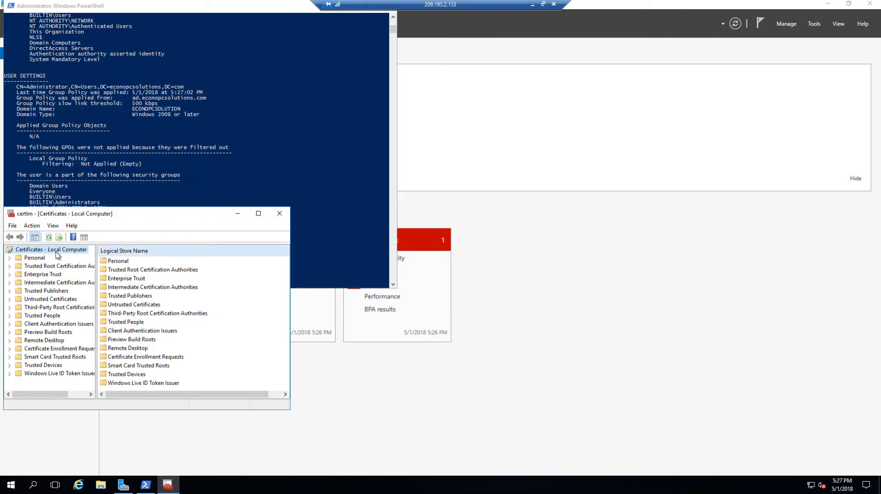
click(10, 259)
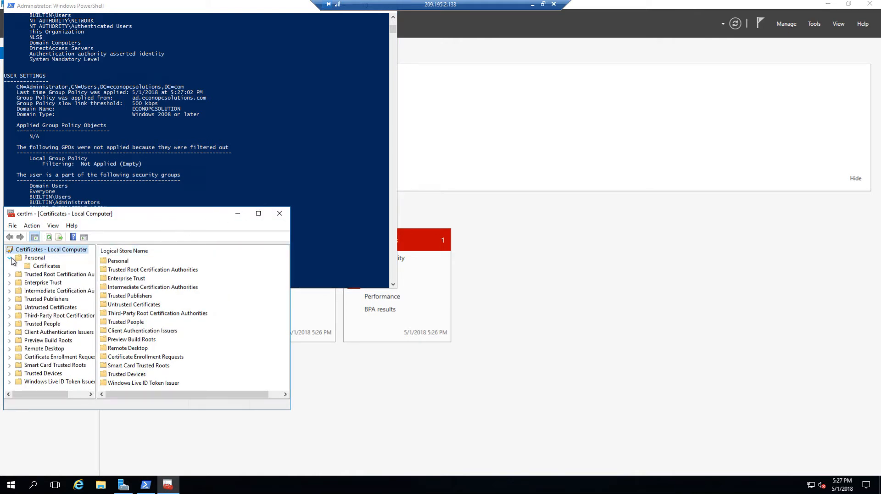
click(46, 266)
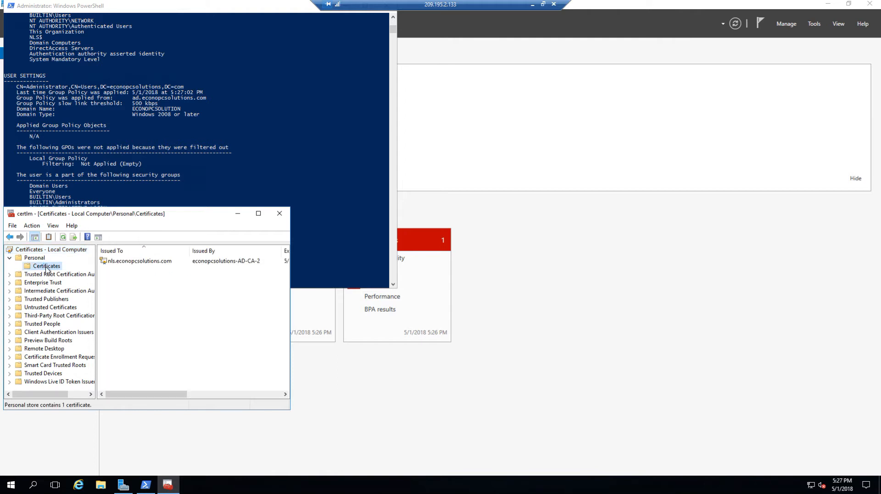
Check the intended purpose and certificate template of the existing certificate in the Personal store.
click(151, 262)
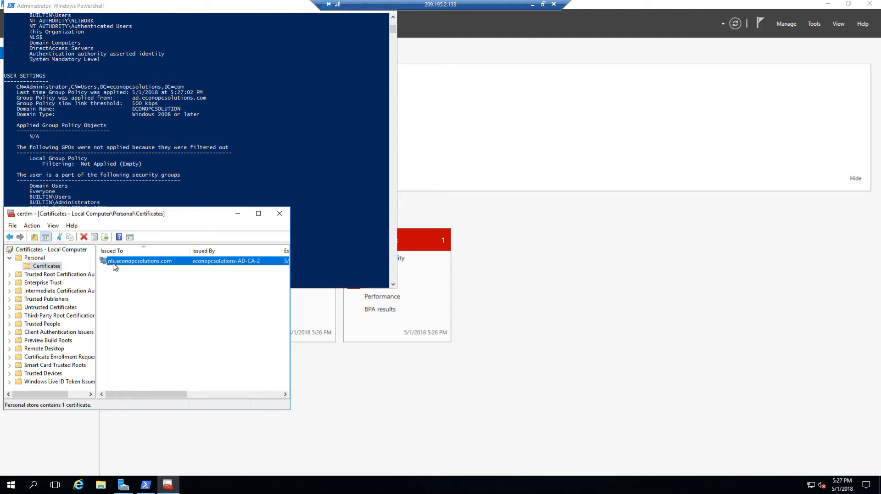
drag(174, 394, 285, 367)
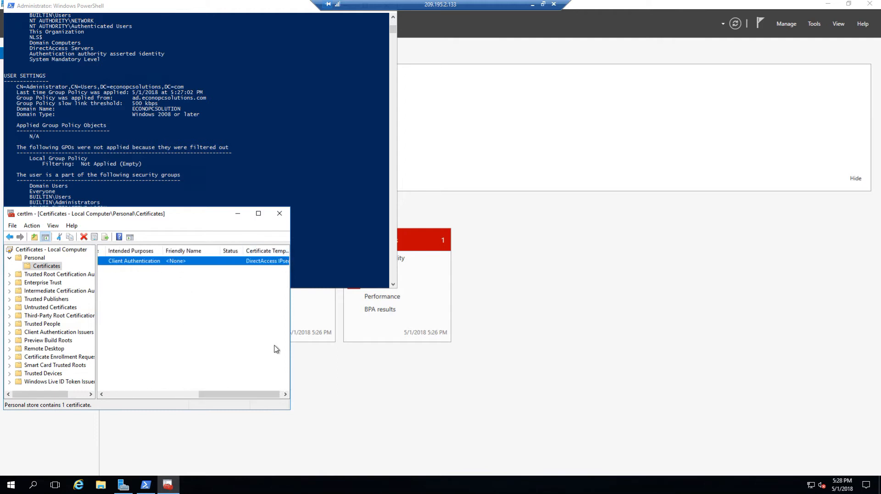
drag(248, 390, 290, 390)
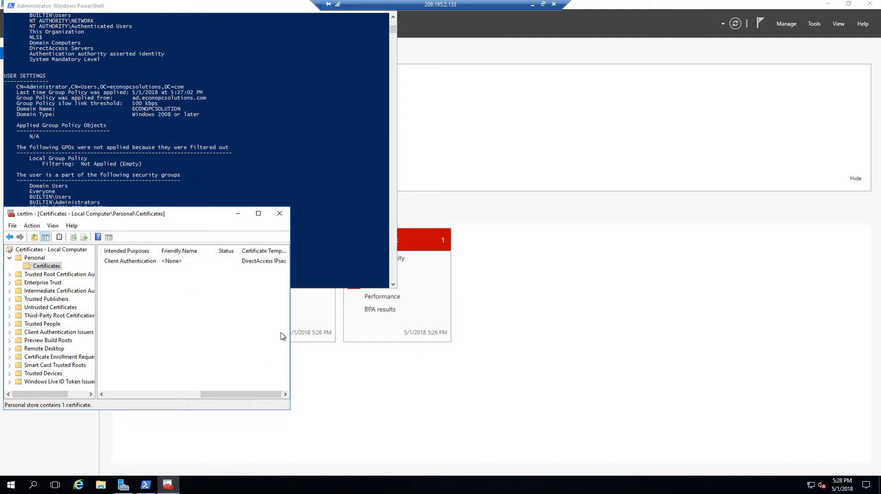
click(275, 262)
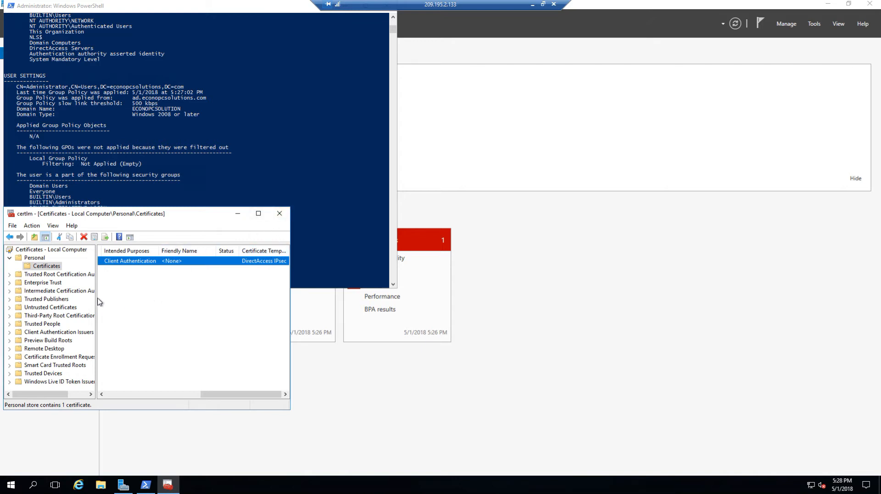
Start a new certificate request in the Personal store using the Active Directory Enrollment Policy.
click(42, 258)
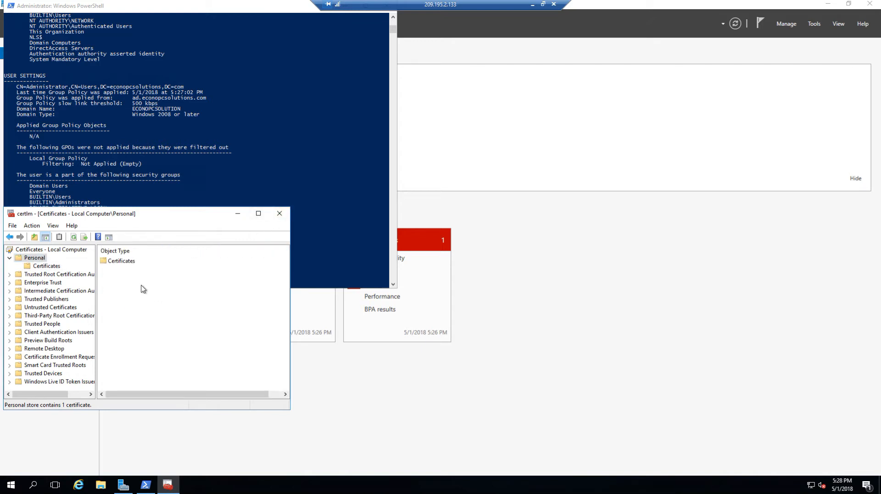
right_click(143, 288)
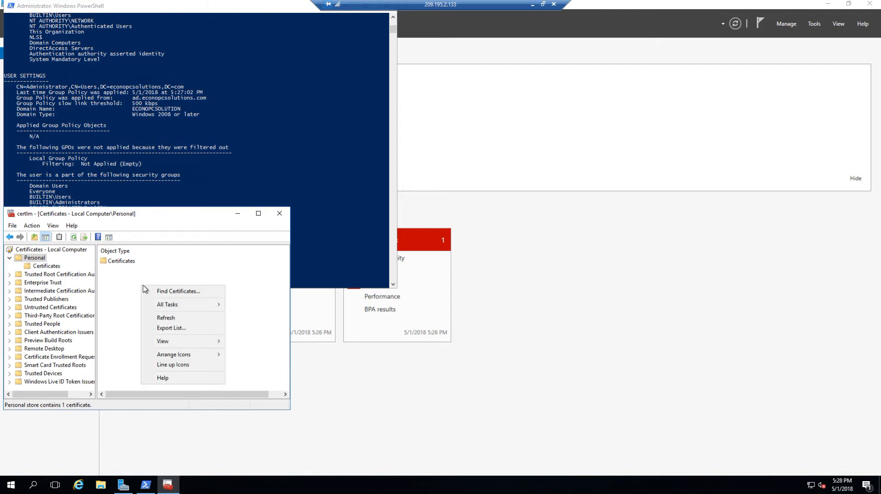
mouse_move(172, 305)
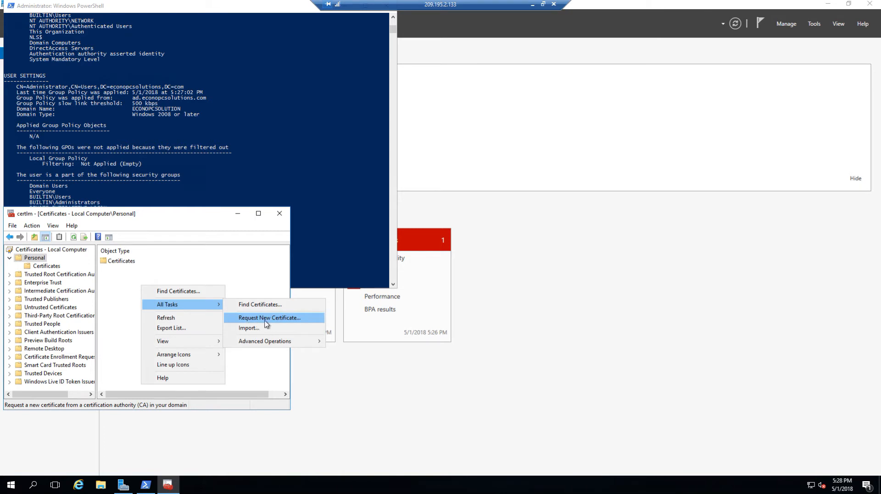
click(289, 322)
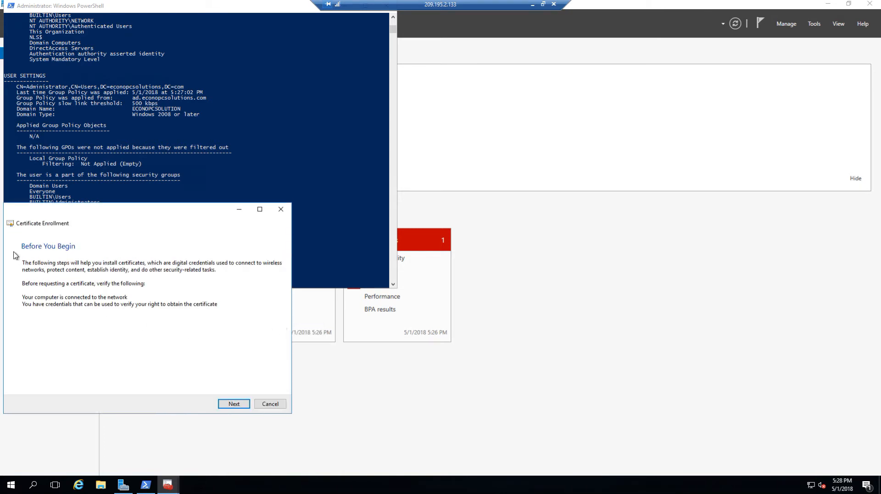
click(234, 404)
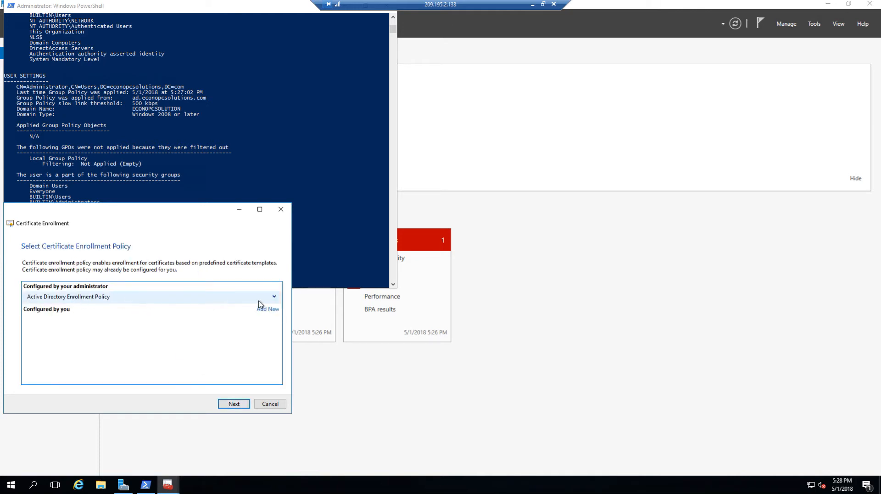
click(233, 405)
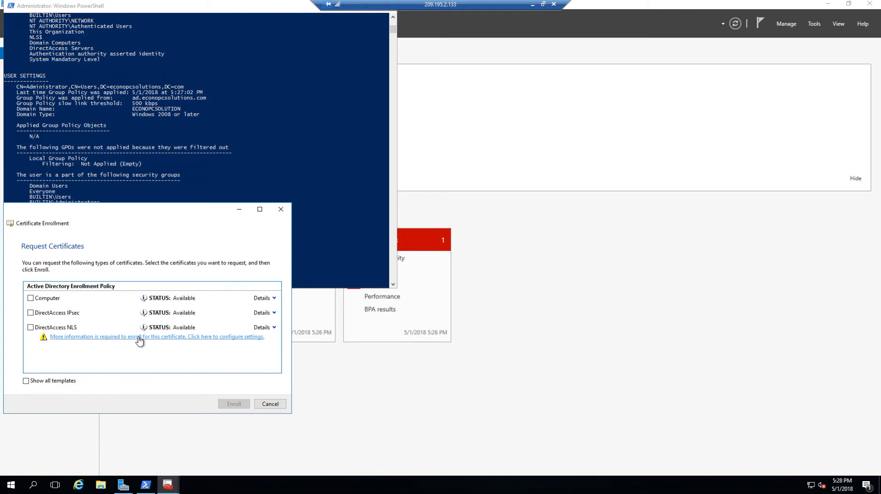
Add the common name nls.econopcsolutions.com as the subject name for the DirectAccess NLS certificate.
click(101, 338)
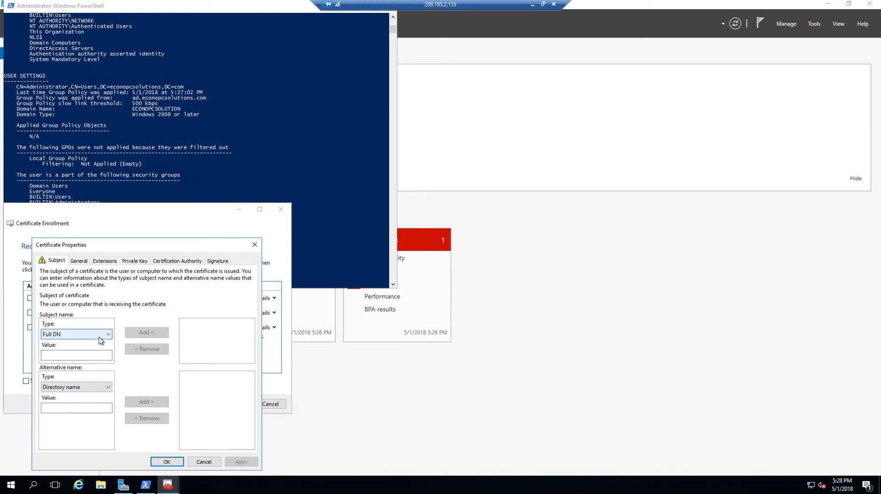
click(100, 340)
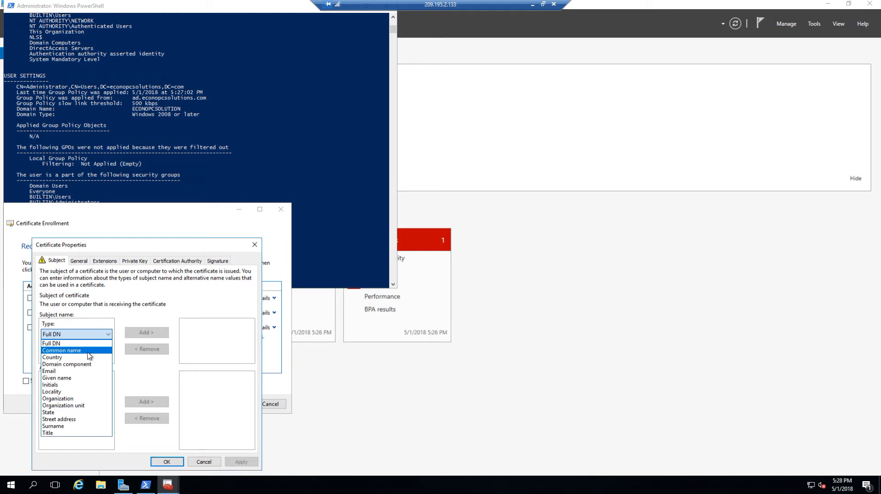
click(88, 351)
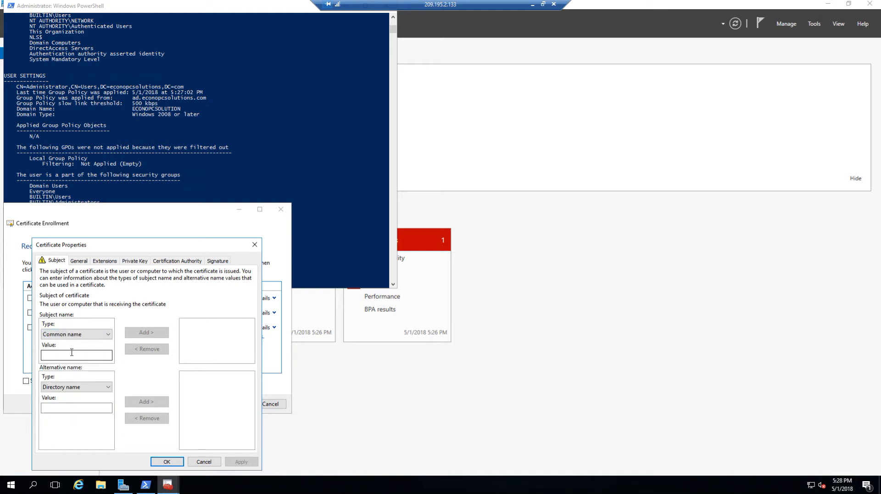
click(72, 353)
text(nls.econopcsolutions.com)
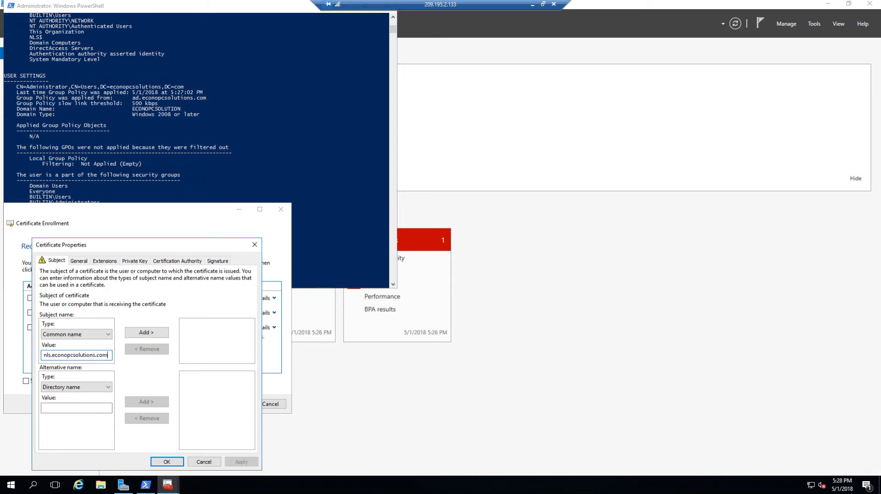
click(140, 333)
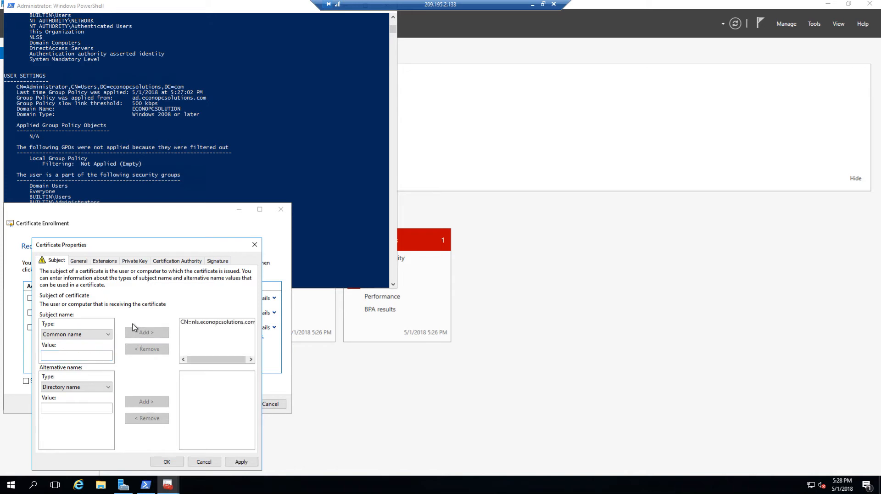
Set the certificate's friendly name to DirectAccess NLS SSL, then apply and accept the certificate properties.
click(78, 260)
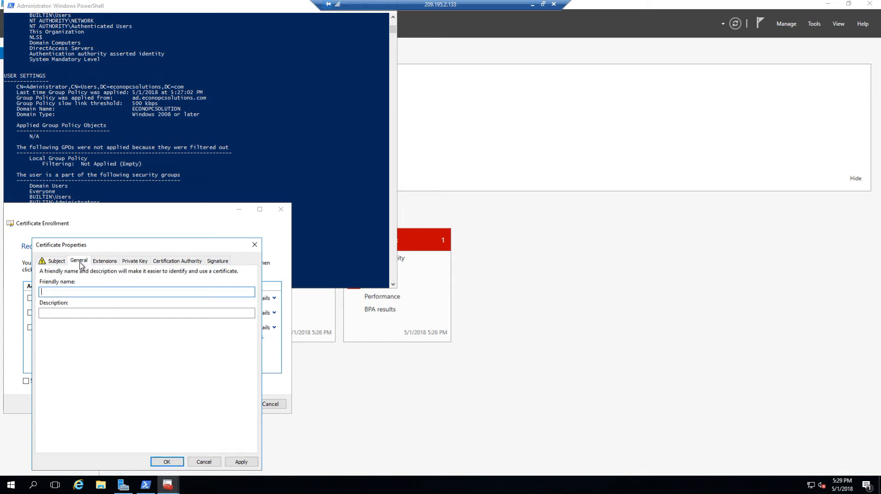
click(74, 291)
text(DirectAccess NLS SSL)
click(241, 461)
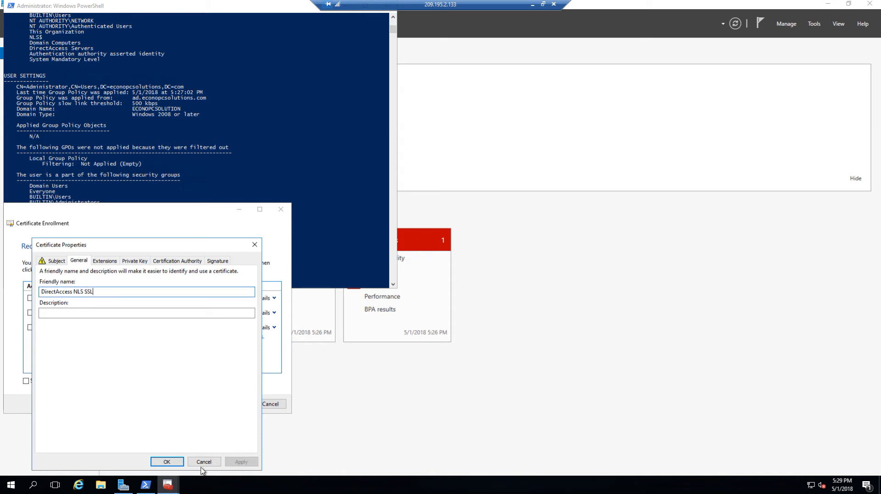
click(177, 465)
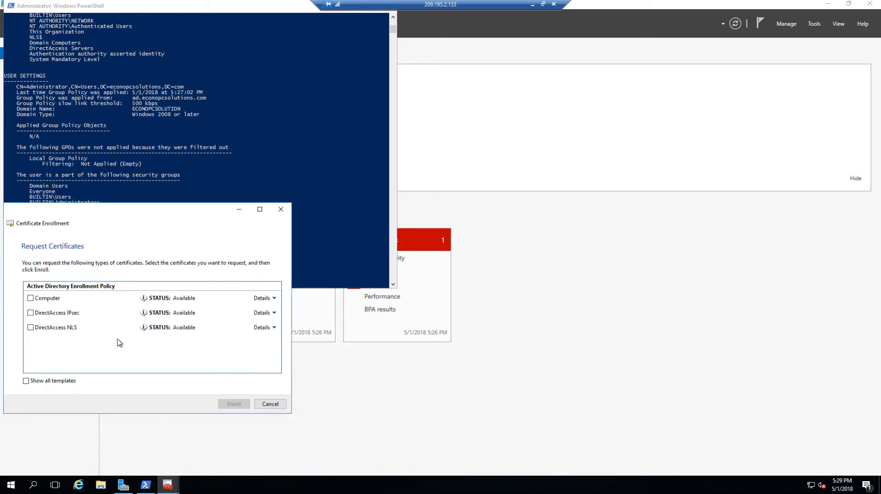
Select the DirectAccess NLS template, enroll the certificate and finish the enrollment wizard.
click(30, 327)
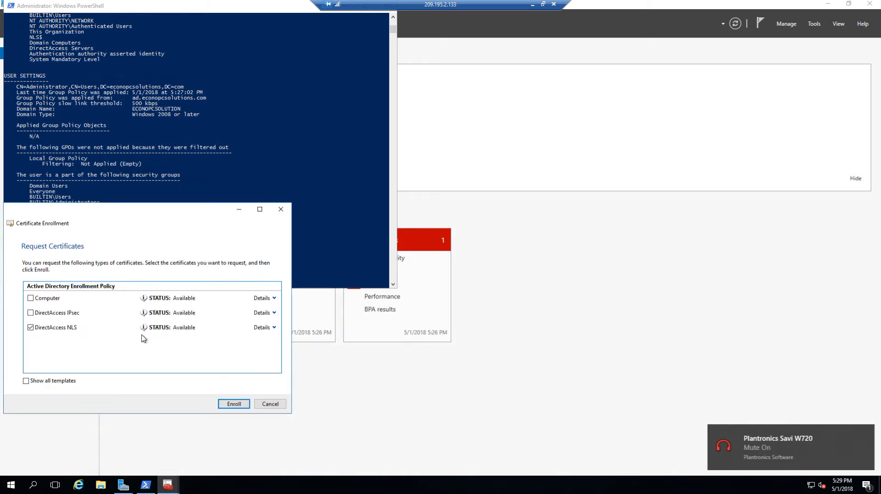
click(239, 406)
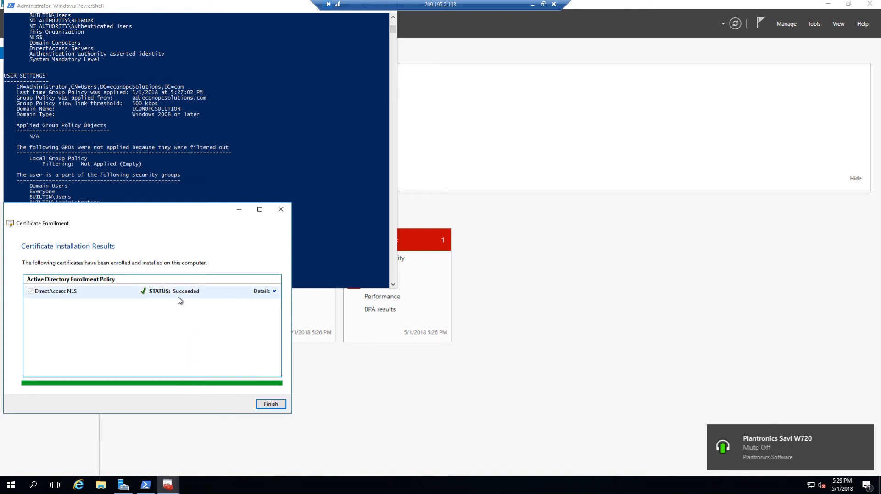
click(271, 405)
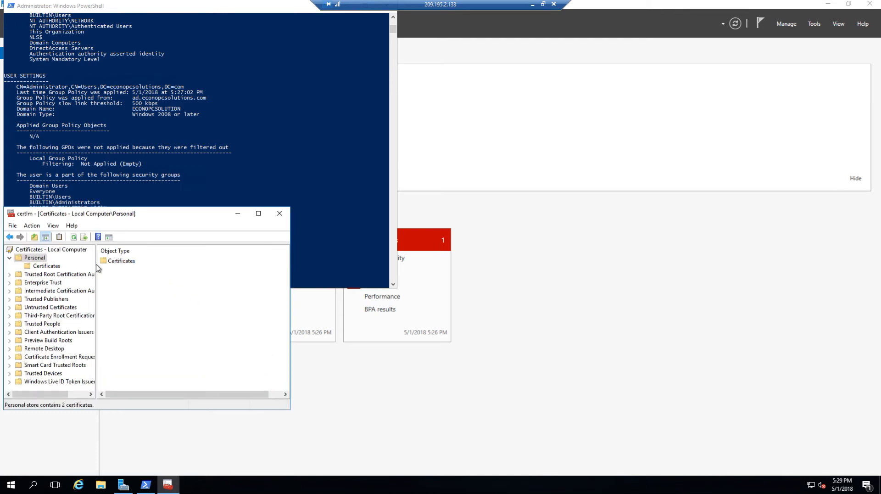
Check the new NLS certificate's intended purpose, friendly name and template in the Personal certificates store.
click(41, 266)
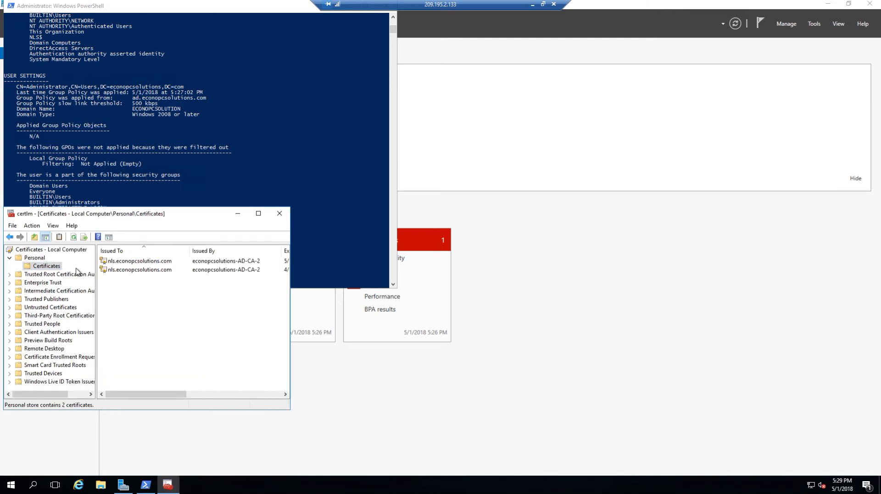
click(137, 270)
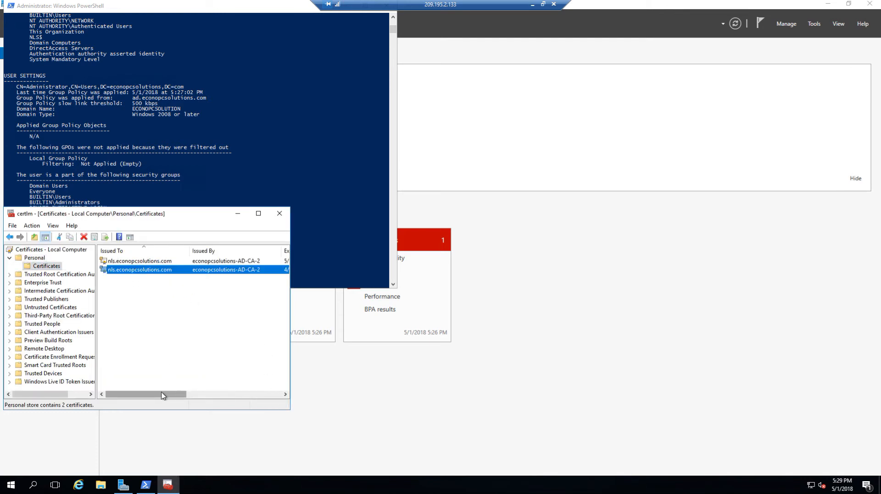
drag(162, 396, 290, 395)
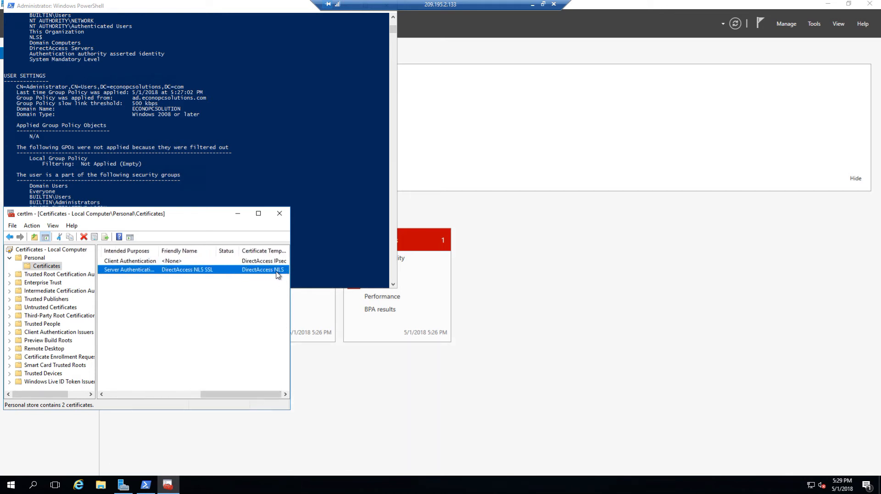
Close the certificates console and start a role-based installation of roles and features on the server nls.econopcsolutions.com.
click(283, 214)
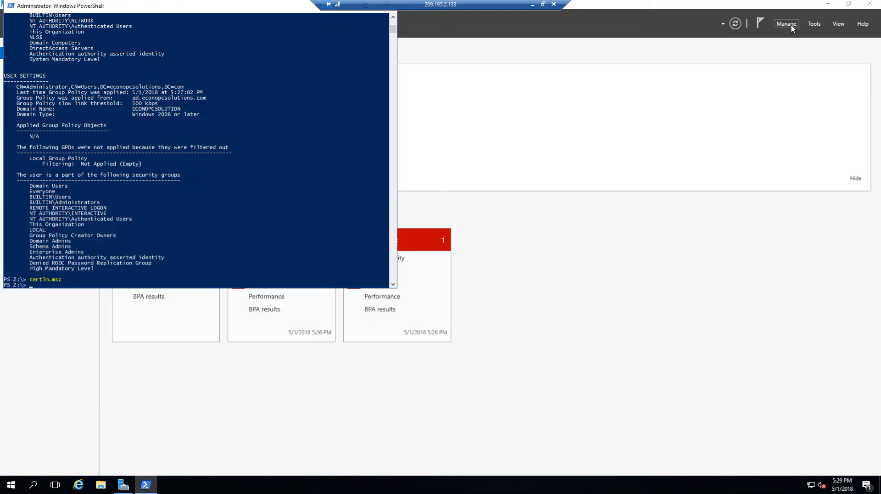
click(792, 28)
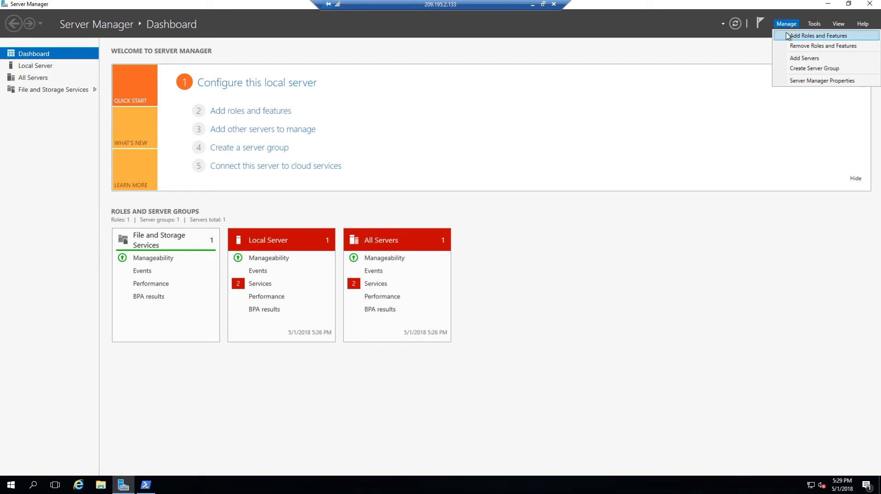
click(788, 35)
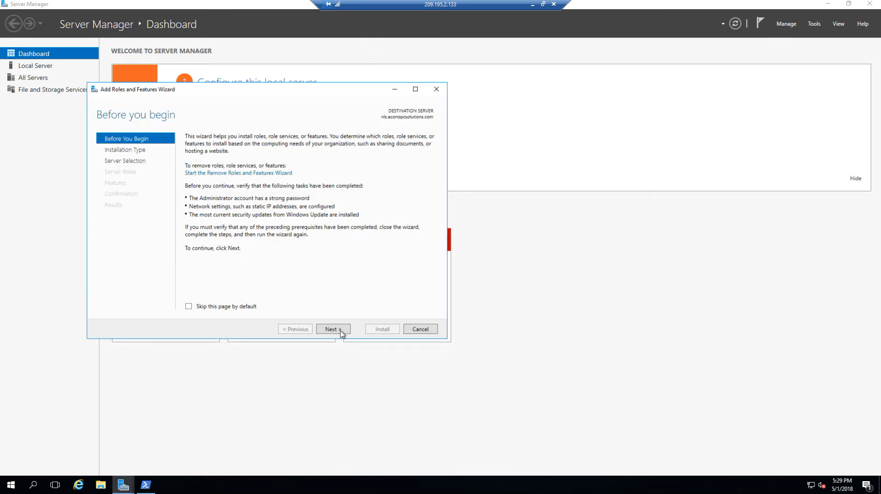
click(342, 334)
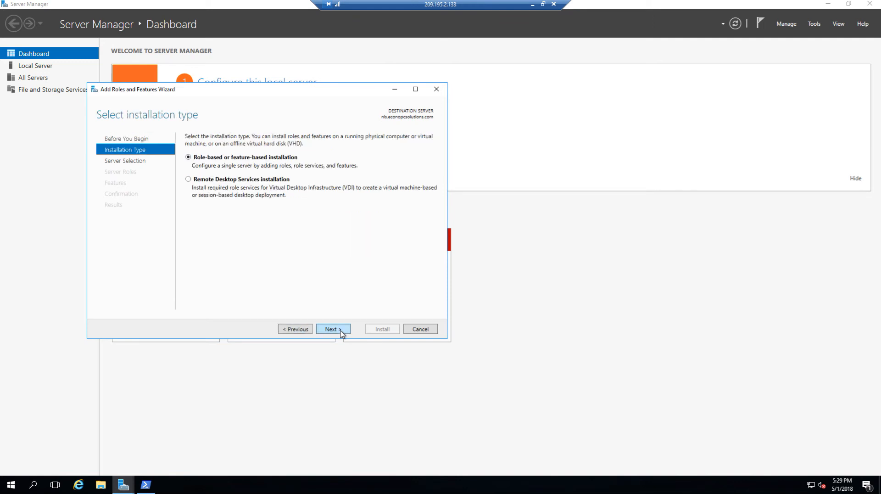
click(342, 333)
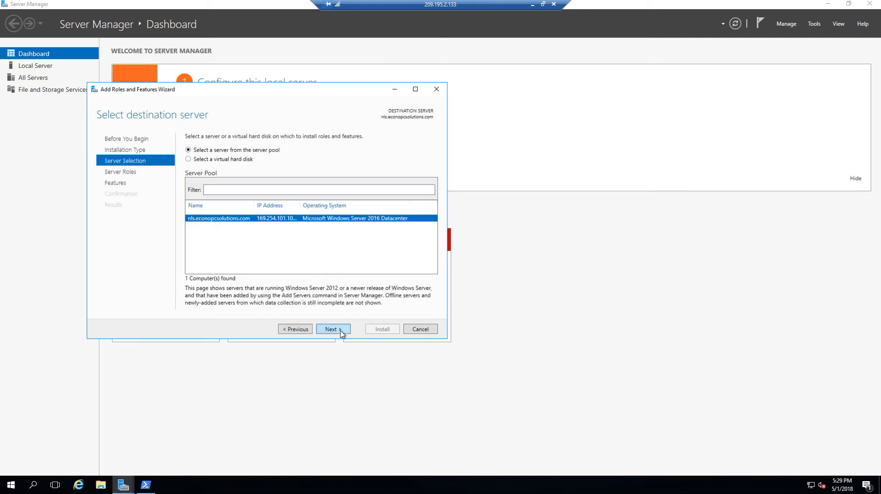
click(342, 333)
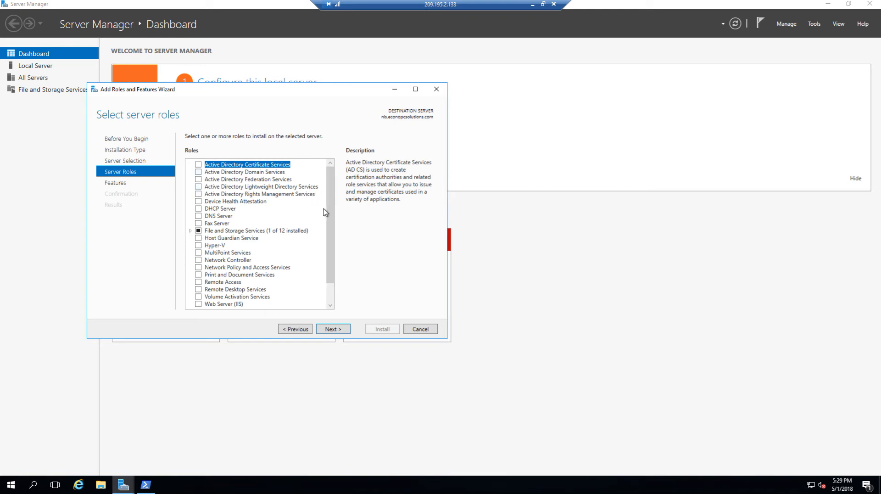
Select the Web Server (IIS) role and include its required IIS Management Console tools.
scroll(224, 270, down, 1)
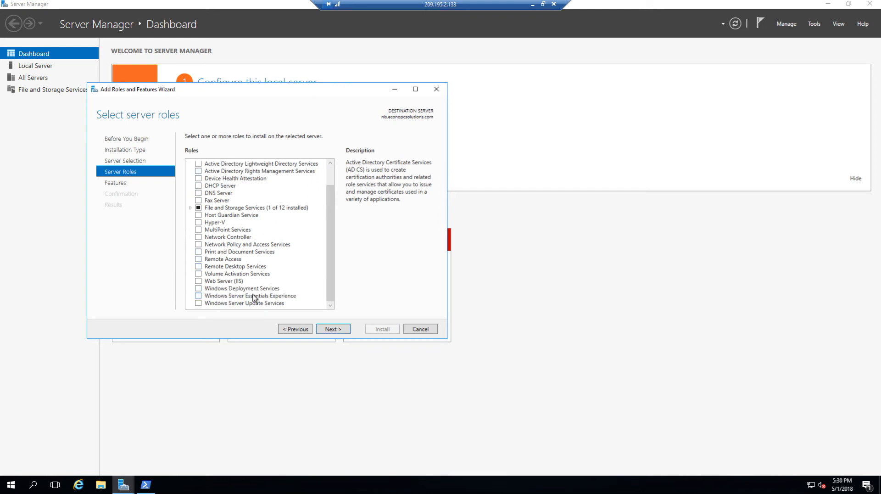
click(199, 282)
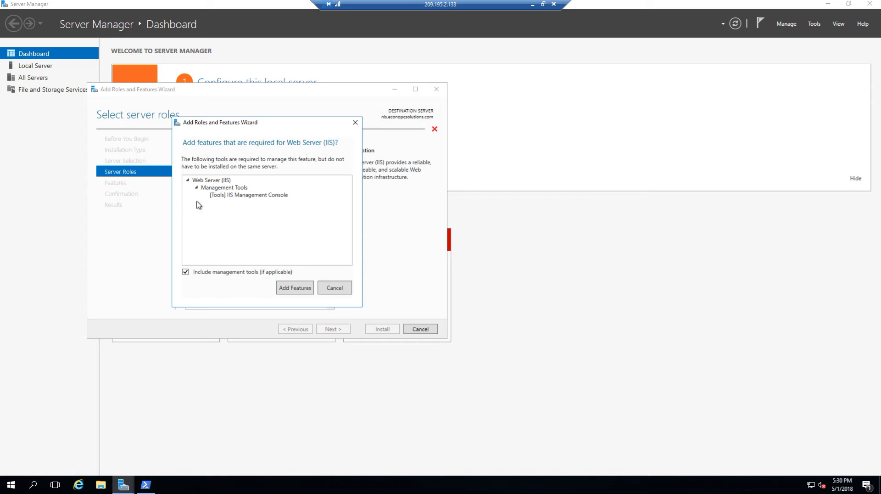
click(290, 289)
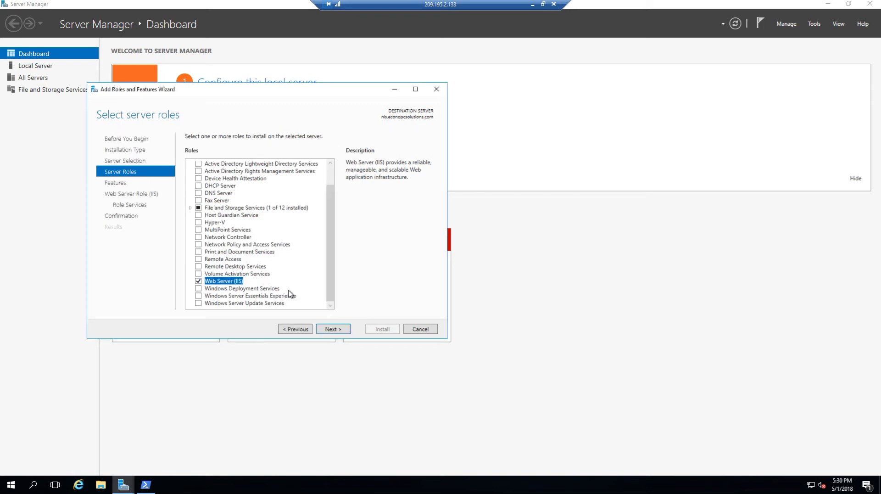
Keep the default features and IIS role services, install the Web Server role and close the wizard when it completes.
click(333, 329)
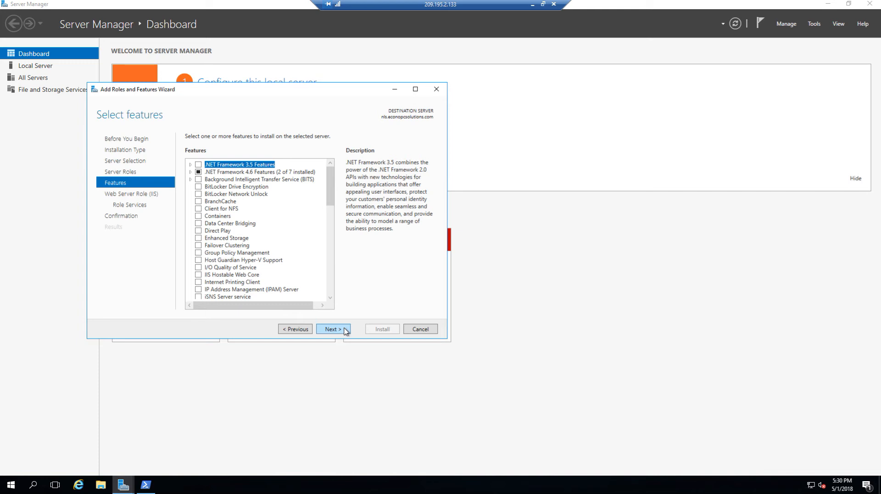
click(345, 330)
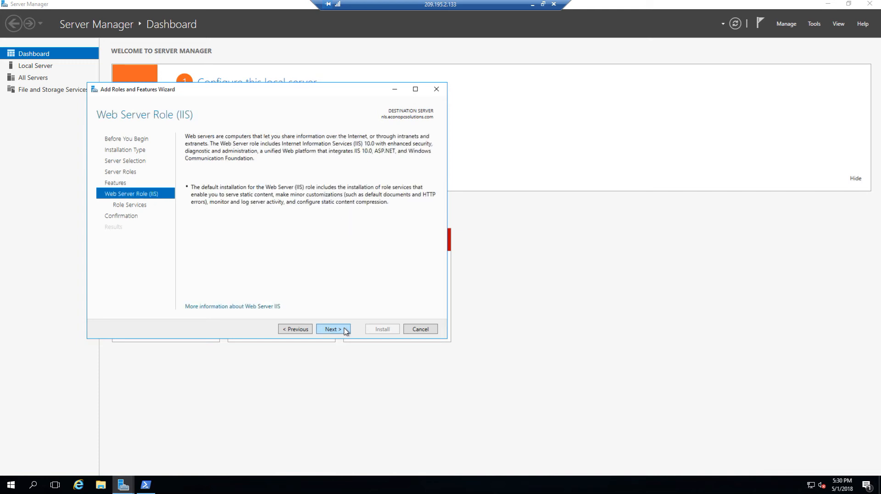
click(346, 330)
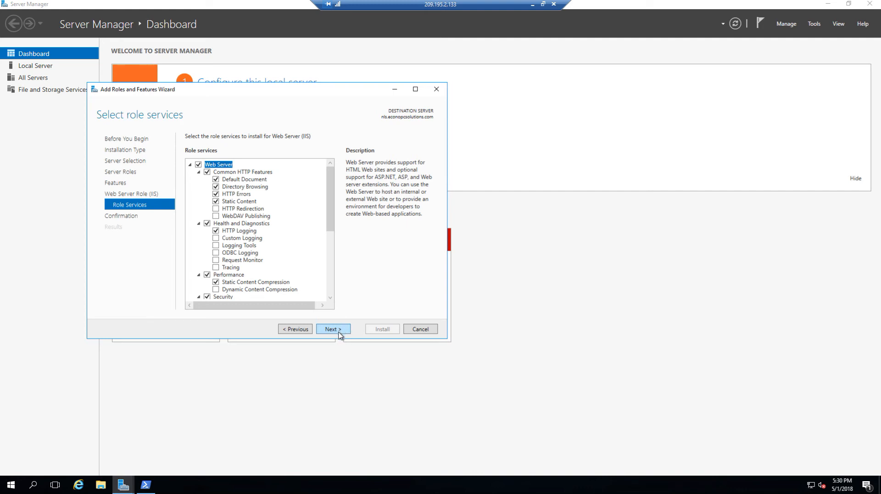
click(340, 335)
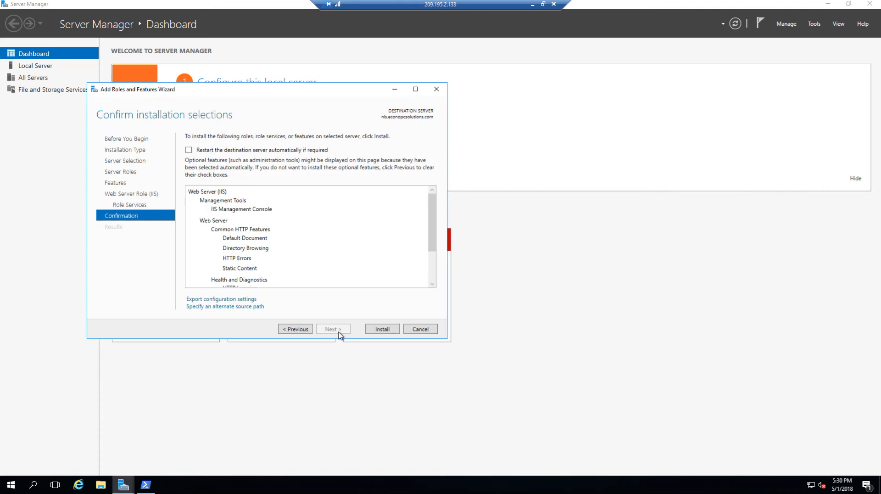
click(379, 330)
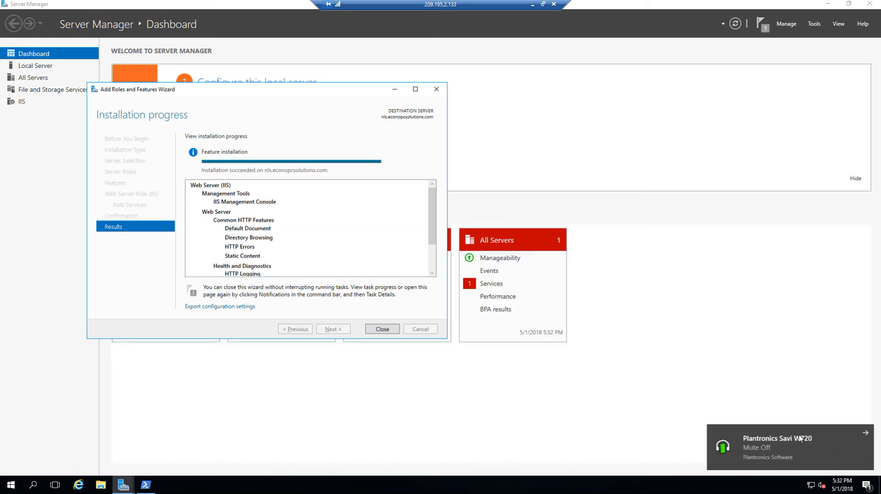
click(867, 432)
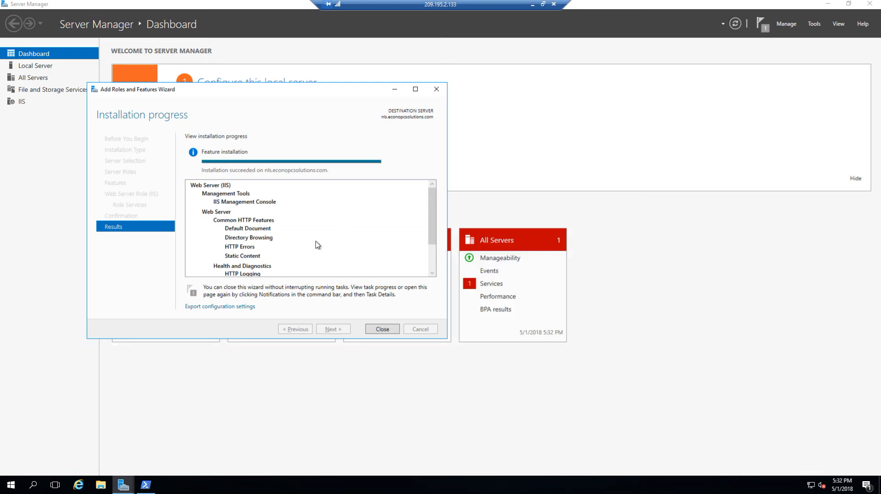
click(382, 329)
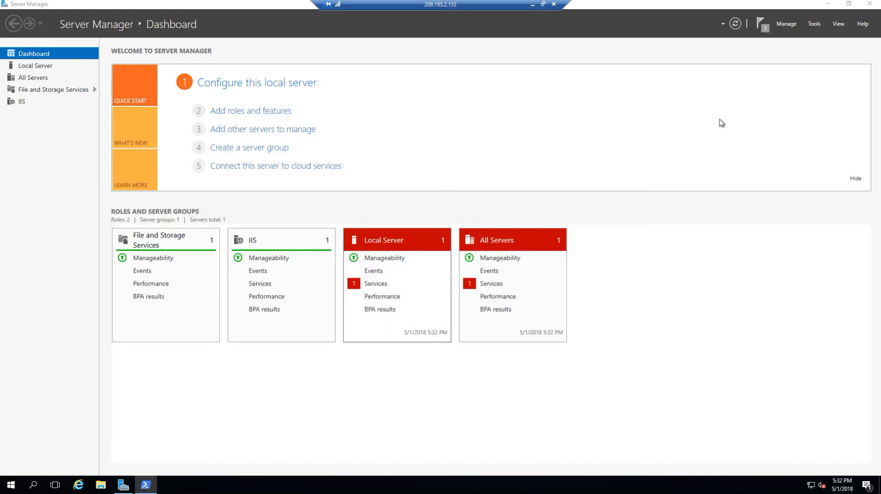
Open the site bindings of the NLS server's Default Web Site in Internet Information Services (IIS) Manager.
click(813, 27)
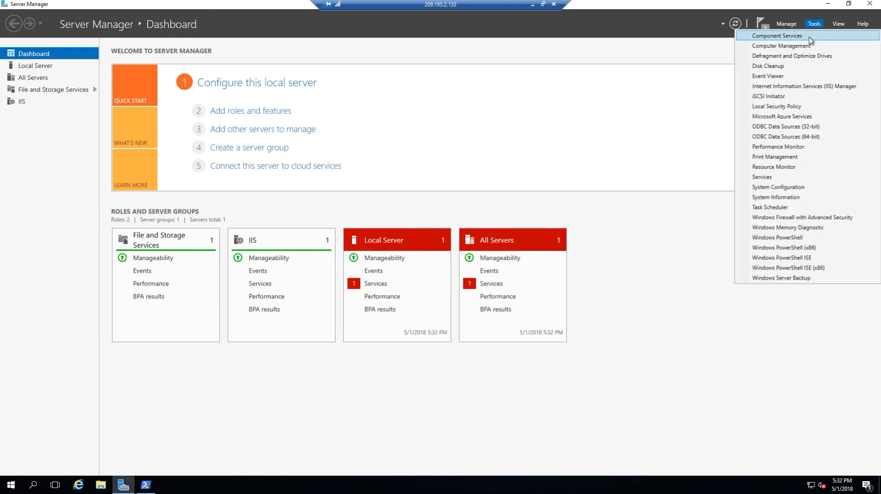
click(830, 90)
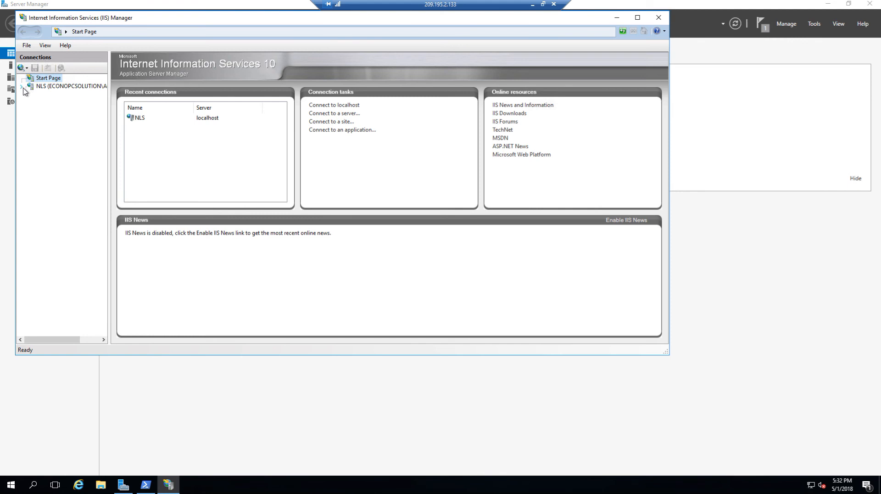
click(22, 87)
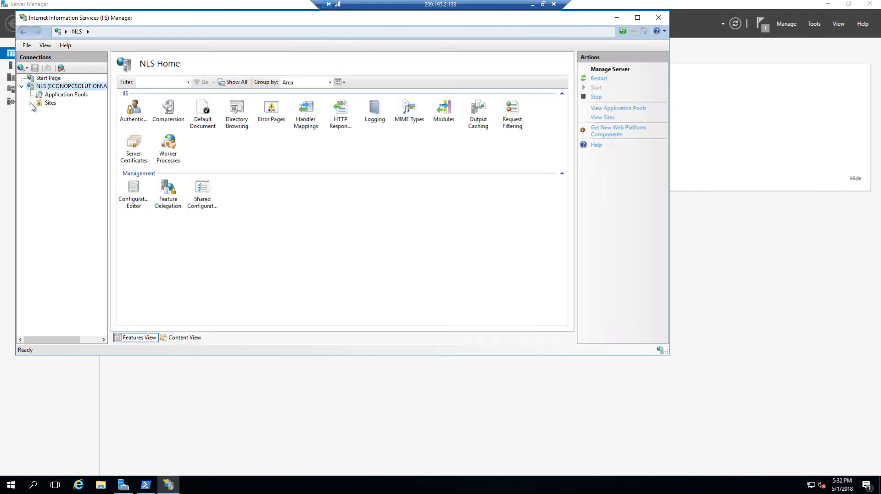
click(31, 103)
click(73, 112)
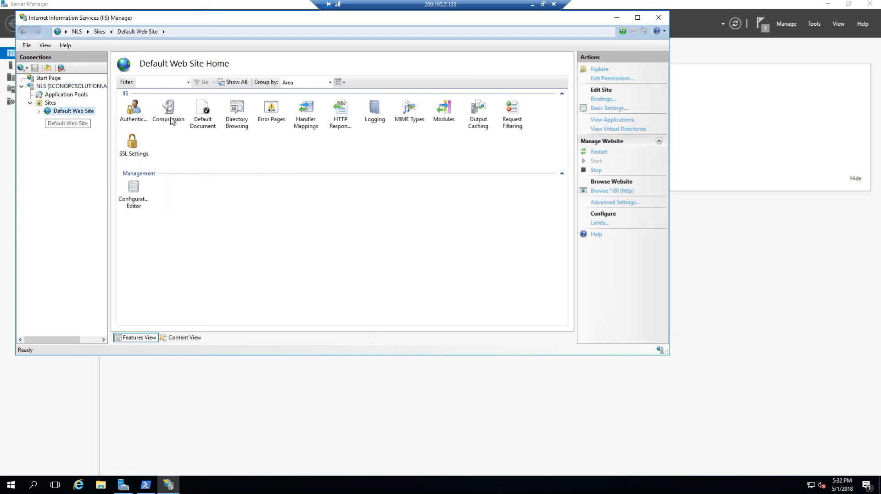
click(604, 101)
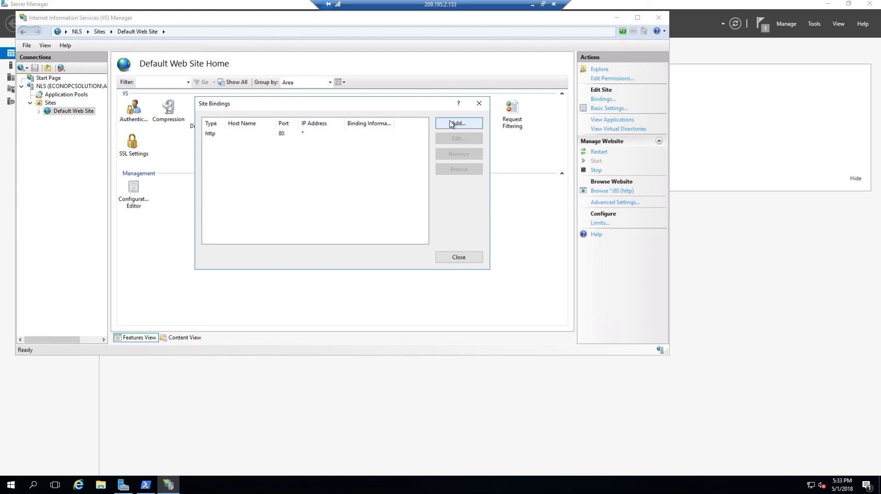
Add an https binding on port 443 for host name nls.econopcsolutions.com with the DirectAccess NLS SSL certificate, and close IIS Manager.
click(475, 128)
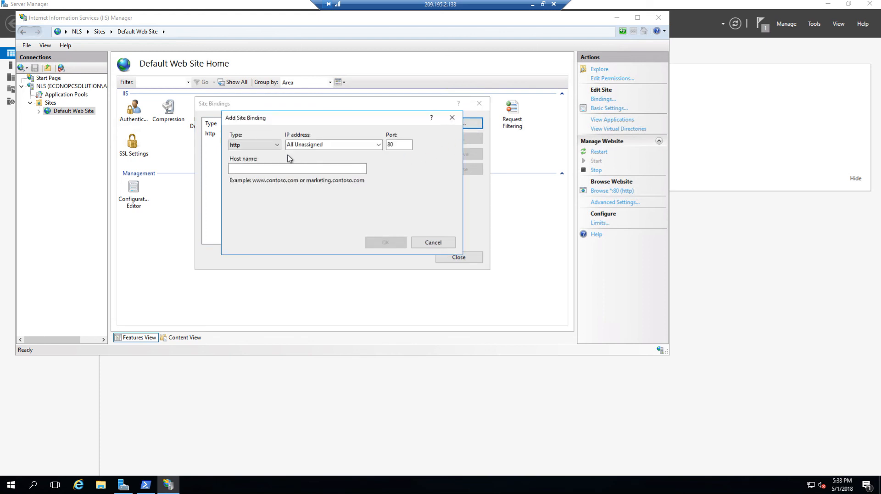
click(269, 145)
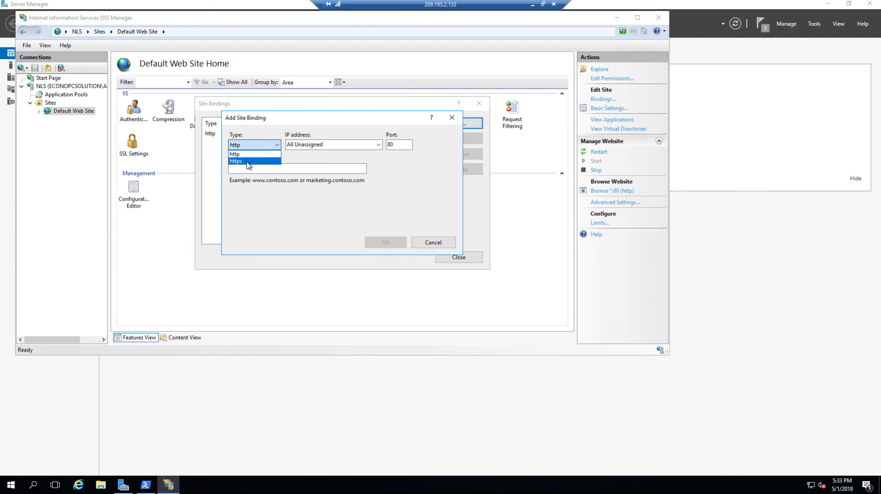
click(248, 162)
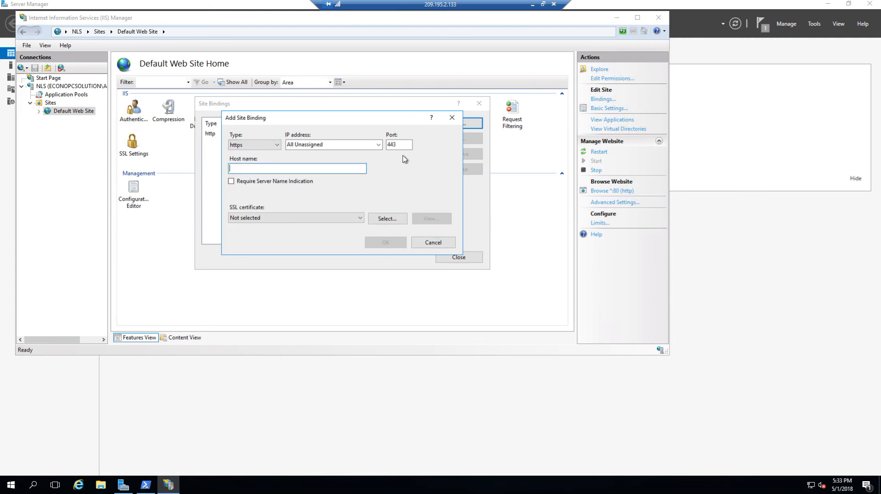
text(nls.econopcsolutions.com)
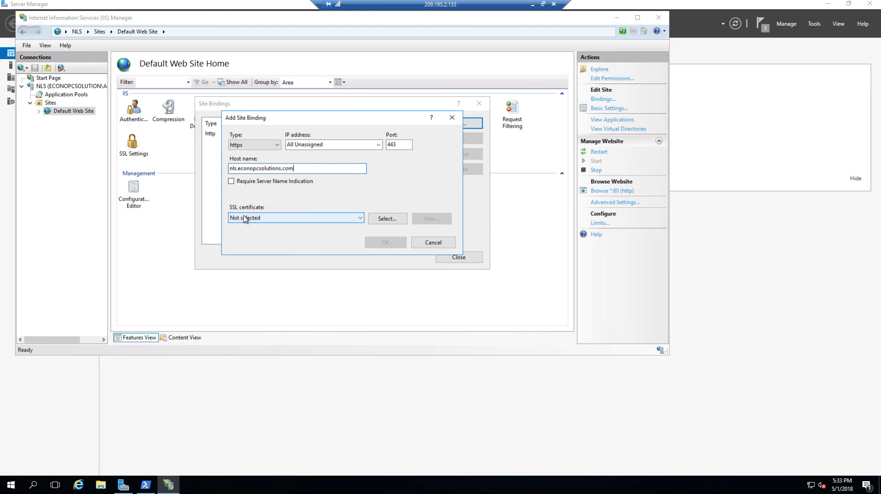
click(282, 219)
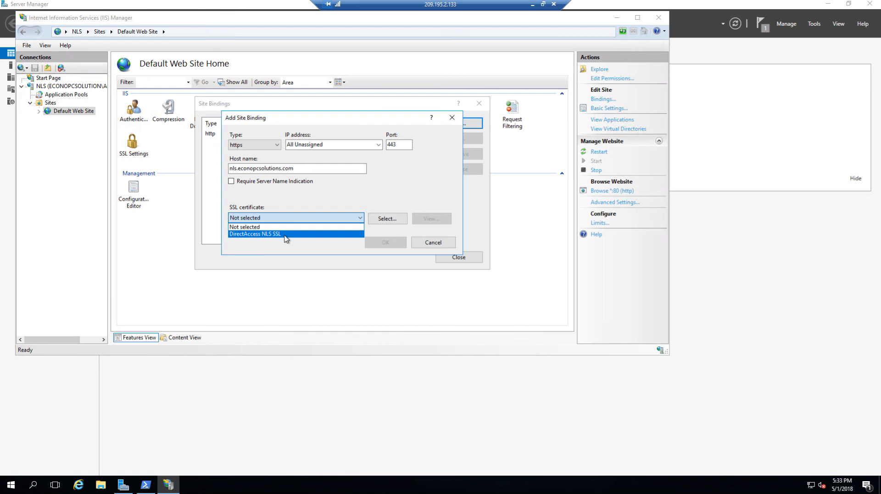
click(285, 234)
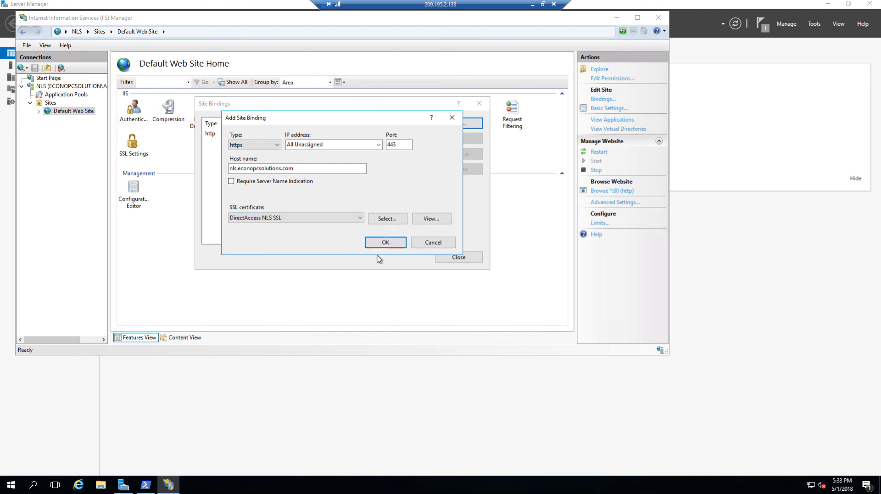
click(385, 242)
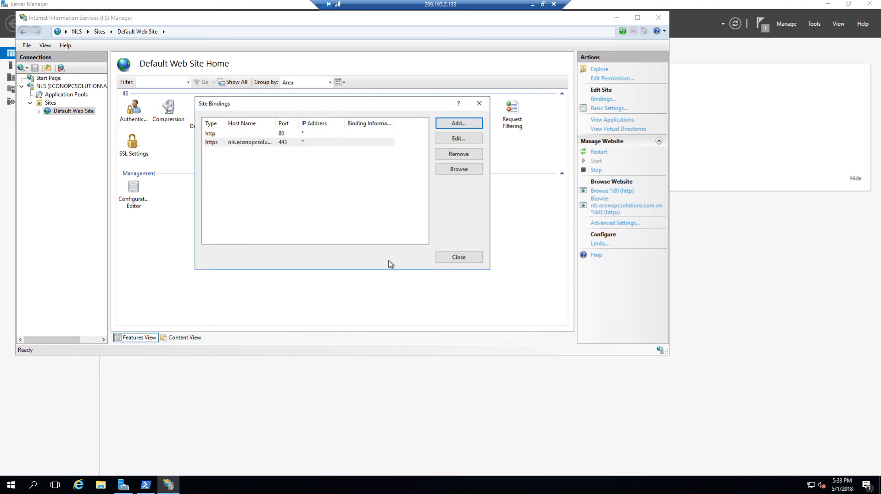
click(459, 257)
click(659, 17)
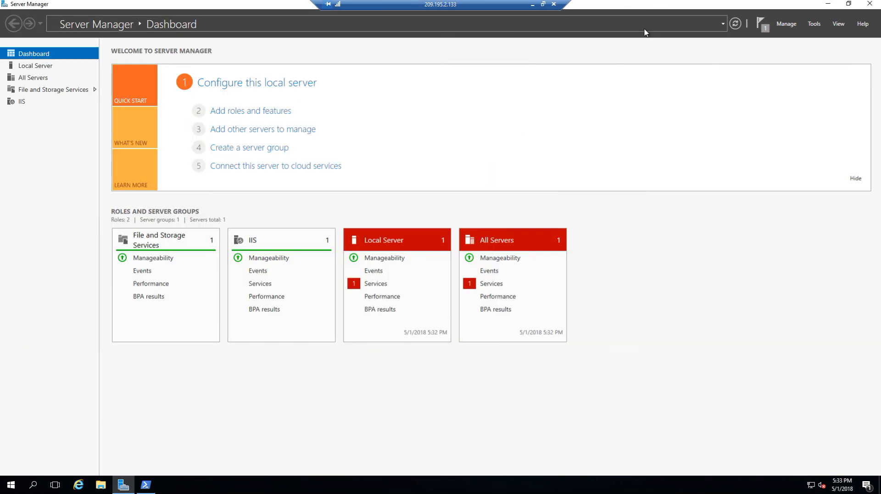
Restart the web services by running iisreset in PowerShell, and minimize the remote desktop session.
click(146, 485)
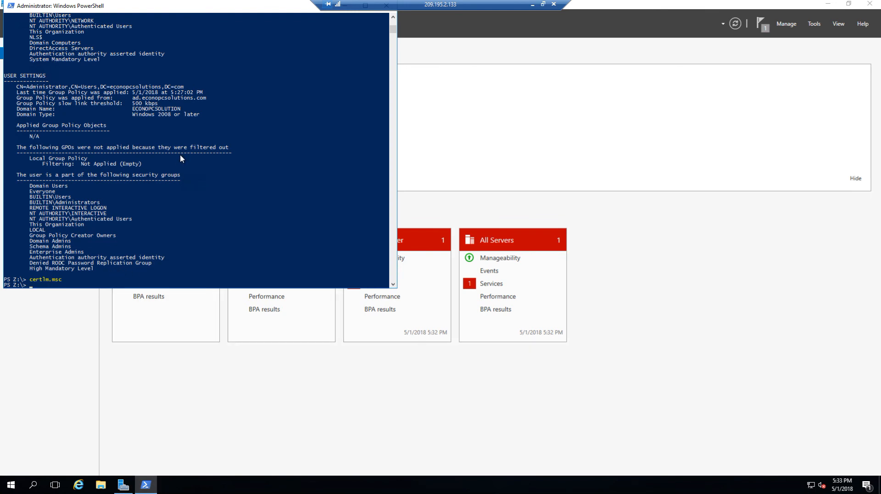
text(iisreset)
key(Return)
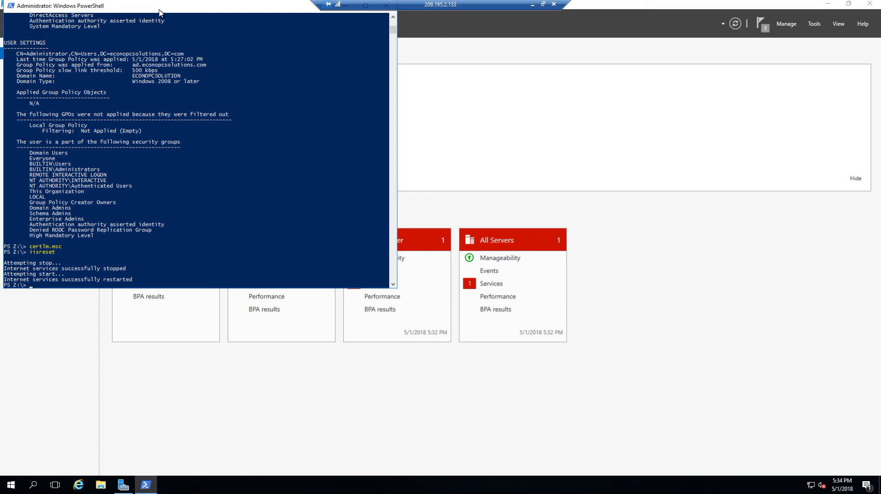
click(533, 7)
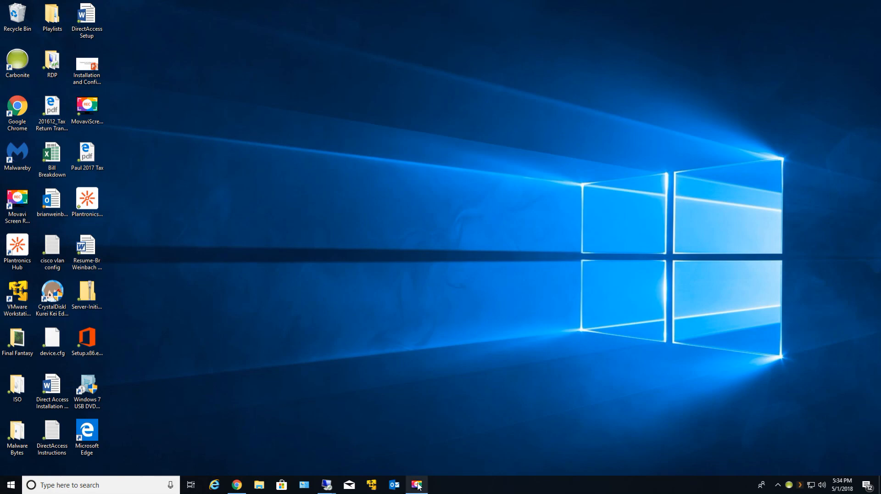